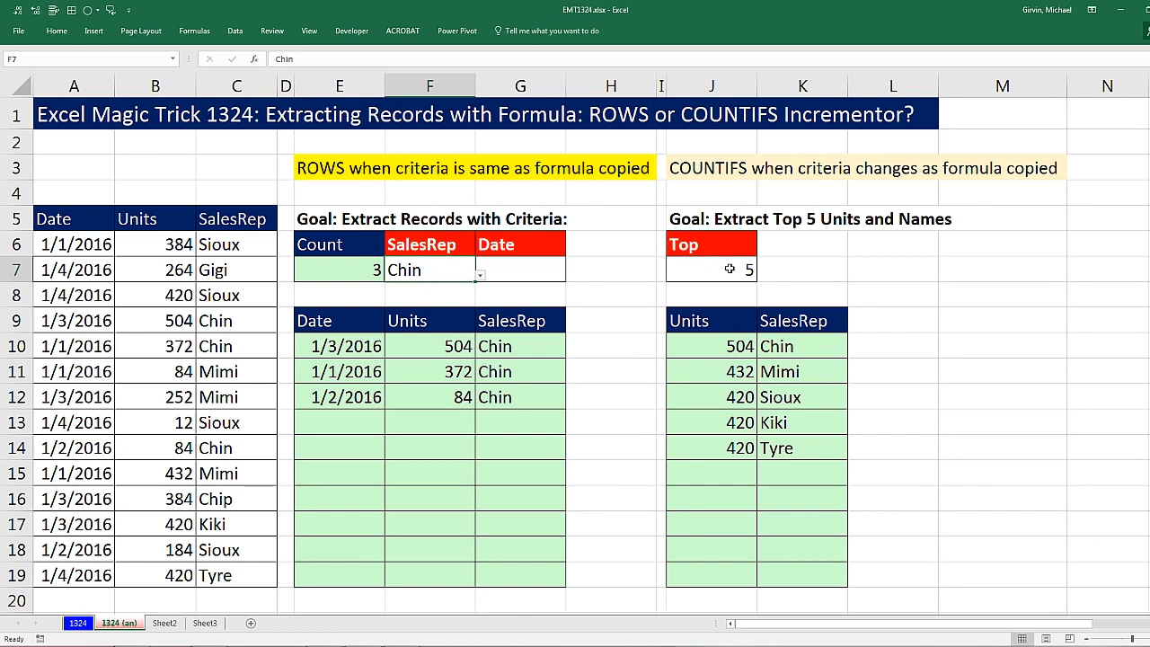
- Review the Top criterion and the first SalesRep formula of the finished Top 5 example
click(729, 268)
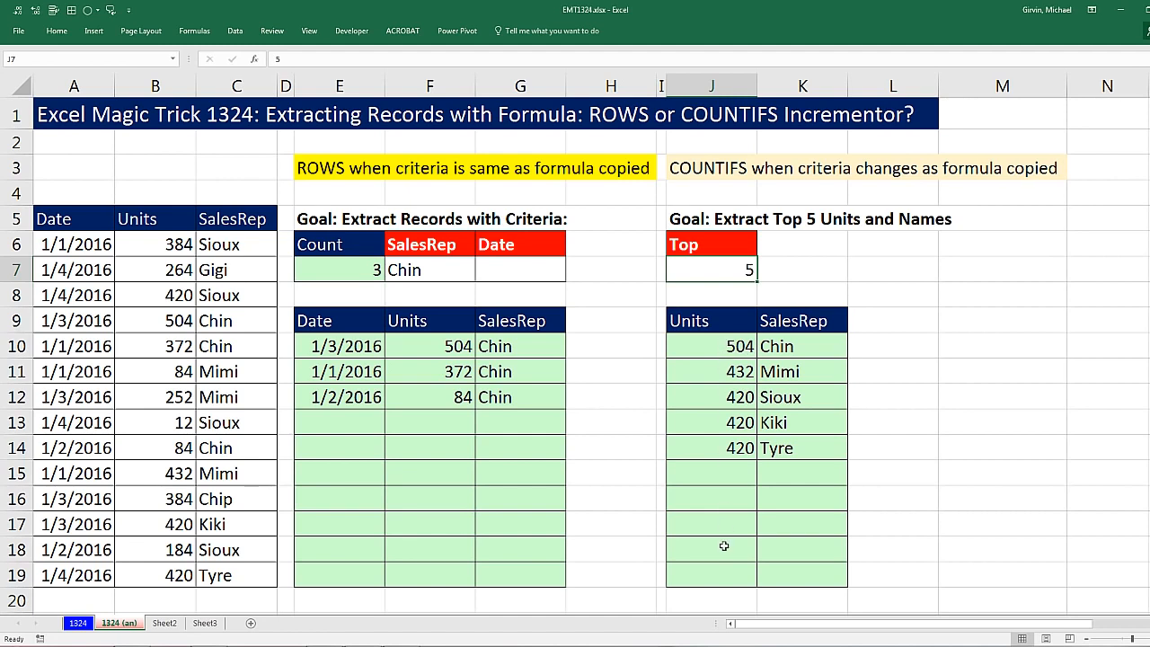
click(805, 347)
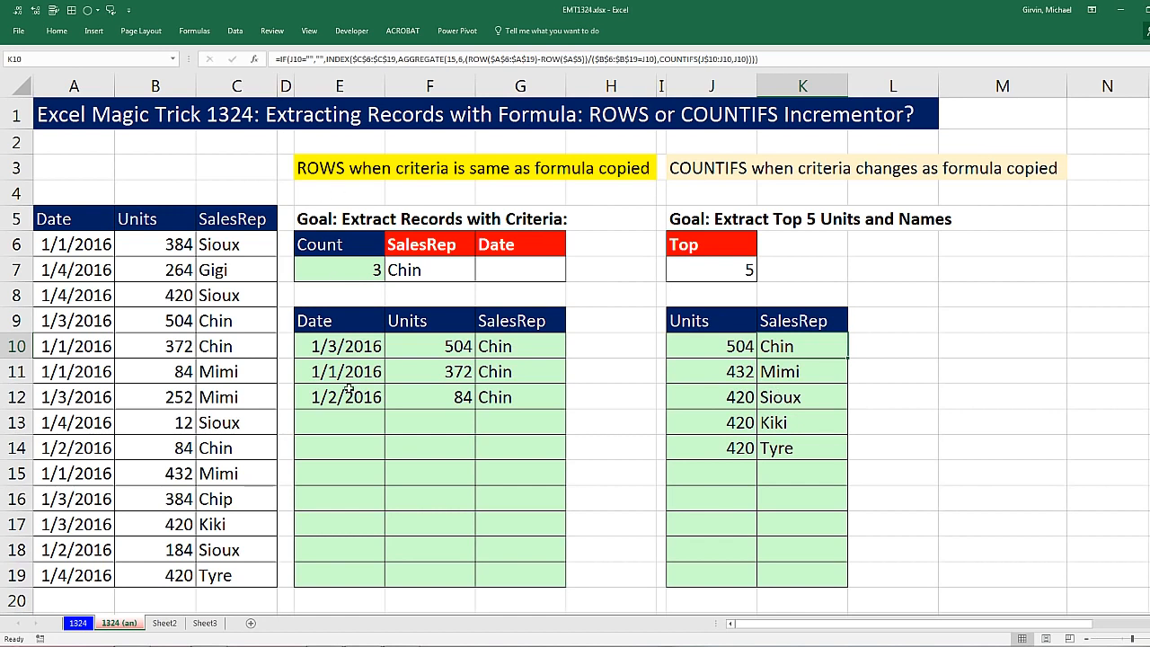
- On sheet 1324, count the records matching the SalesRep criterion by entering =COUNTIFS(C6:C19,F7) in E7
click(78, 624)
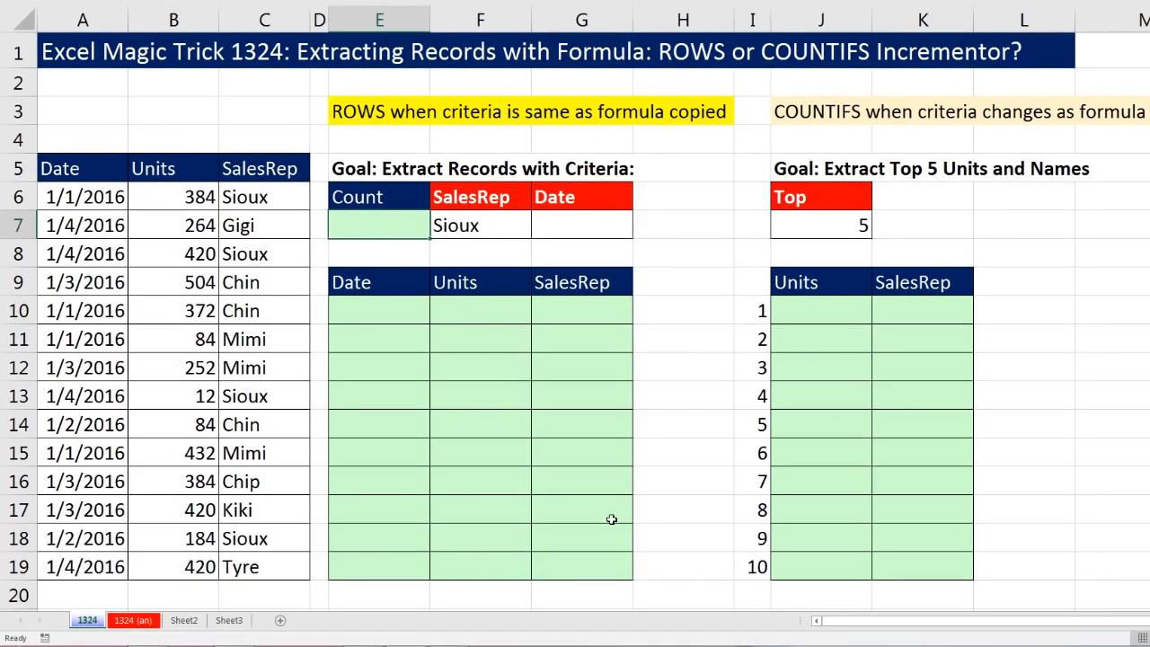
text(=countif)
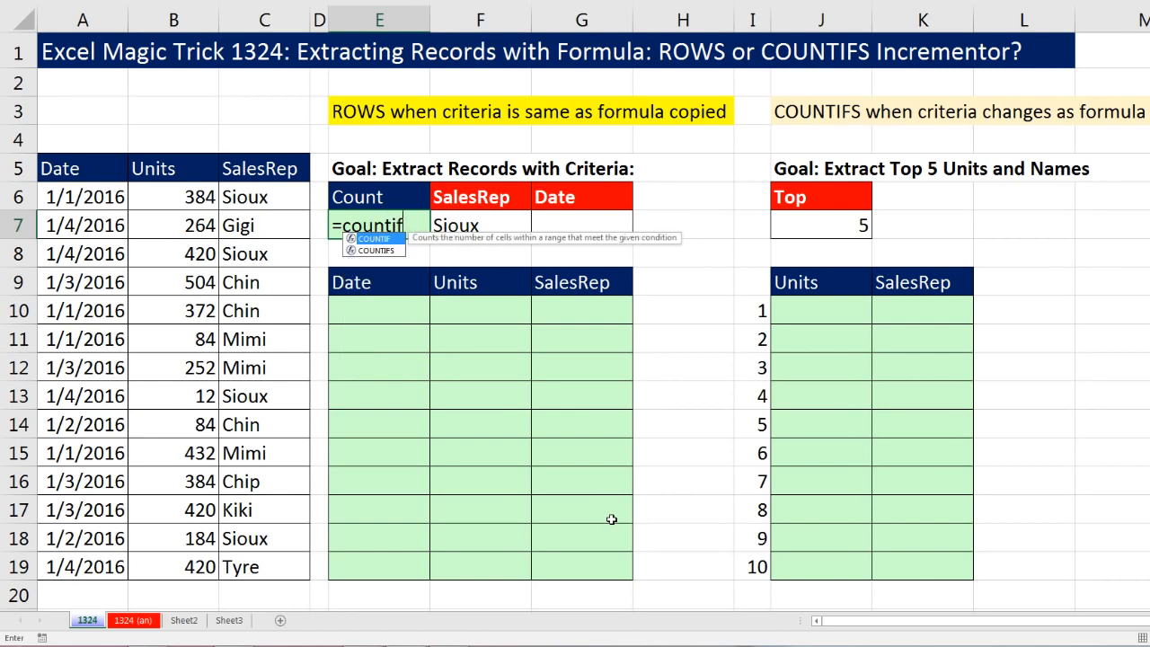
key(Down)
key(Tab)
drag(243, 198, 266, 565)
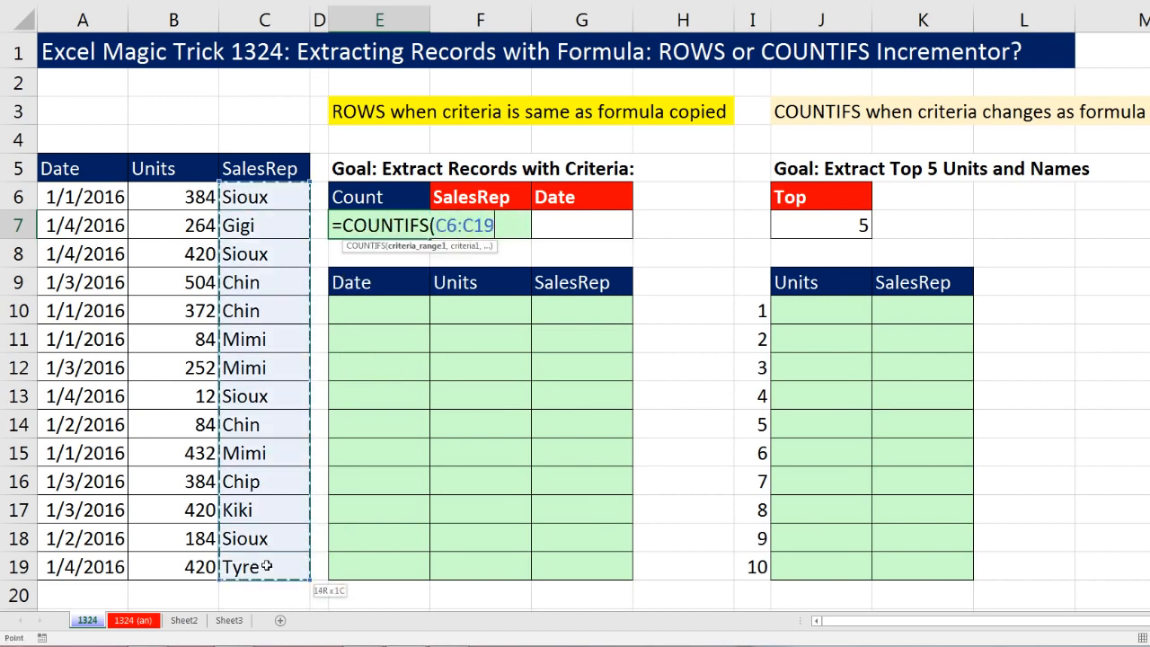
text(,)
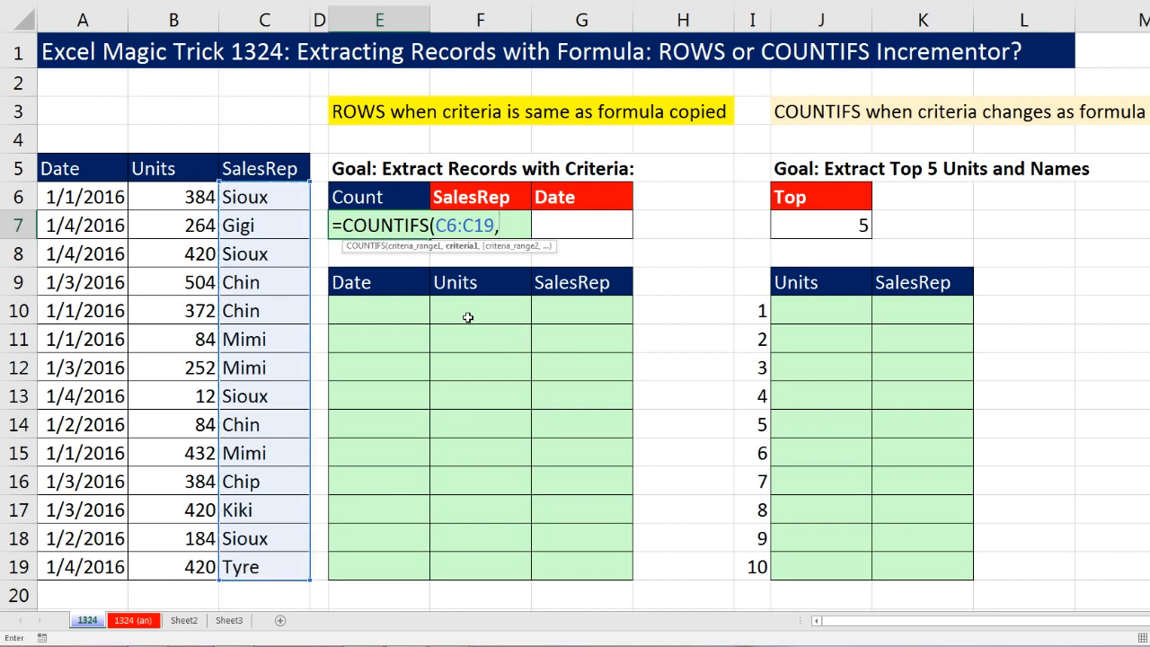
key(Right)
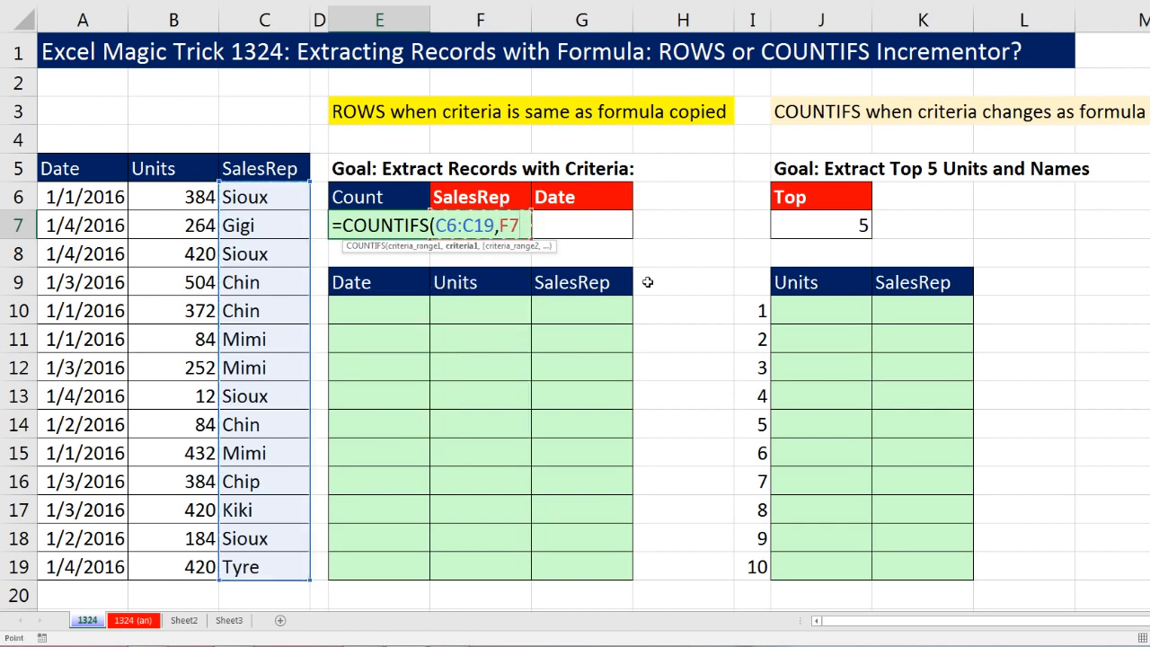
text())
key(Return)
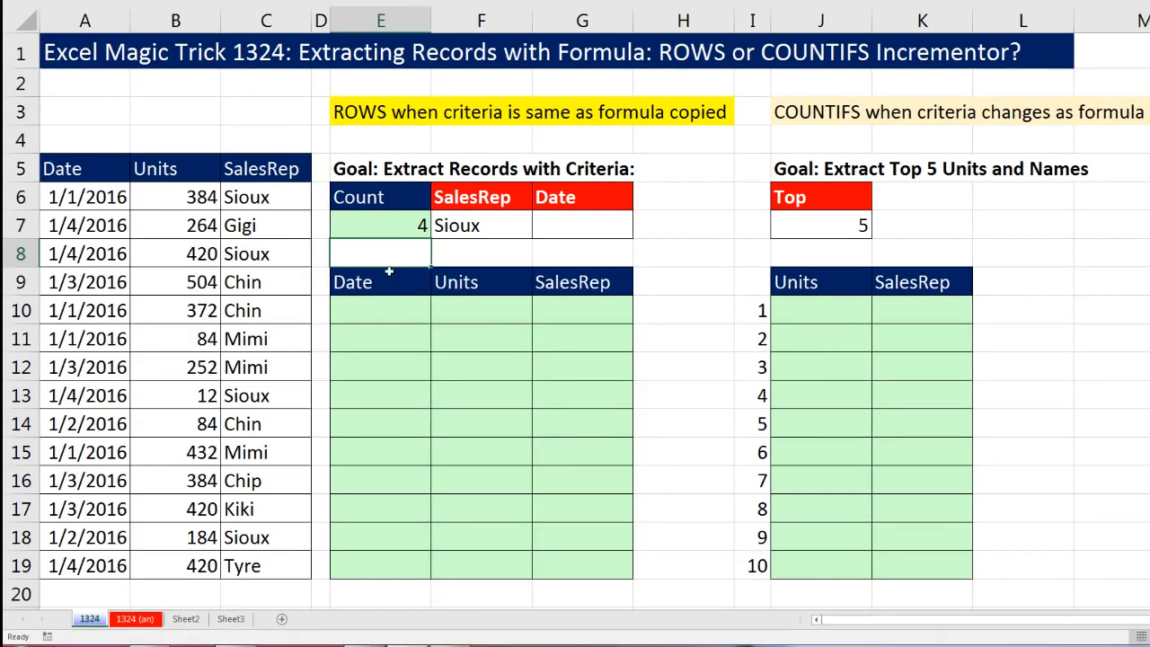
- Highlight the SalesRep criterion cell and the matching Sioux records in rows 6, 8, 13 and 18 of the data table
click(473, 231)
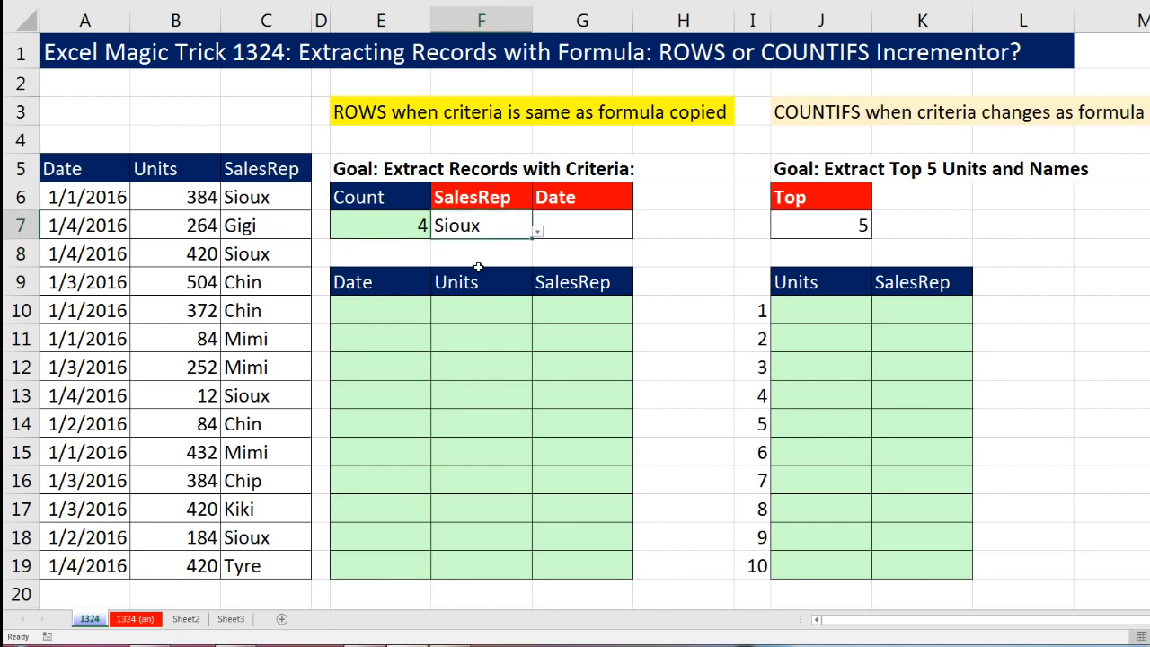
drag(62, 200, 241, 198)
drag(297, 254, 85, 254)
drag(272, 401, 81, 401)
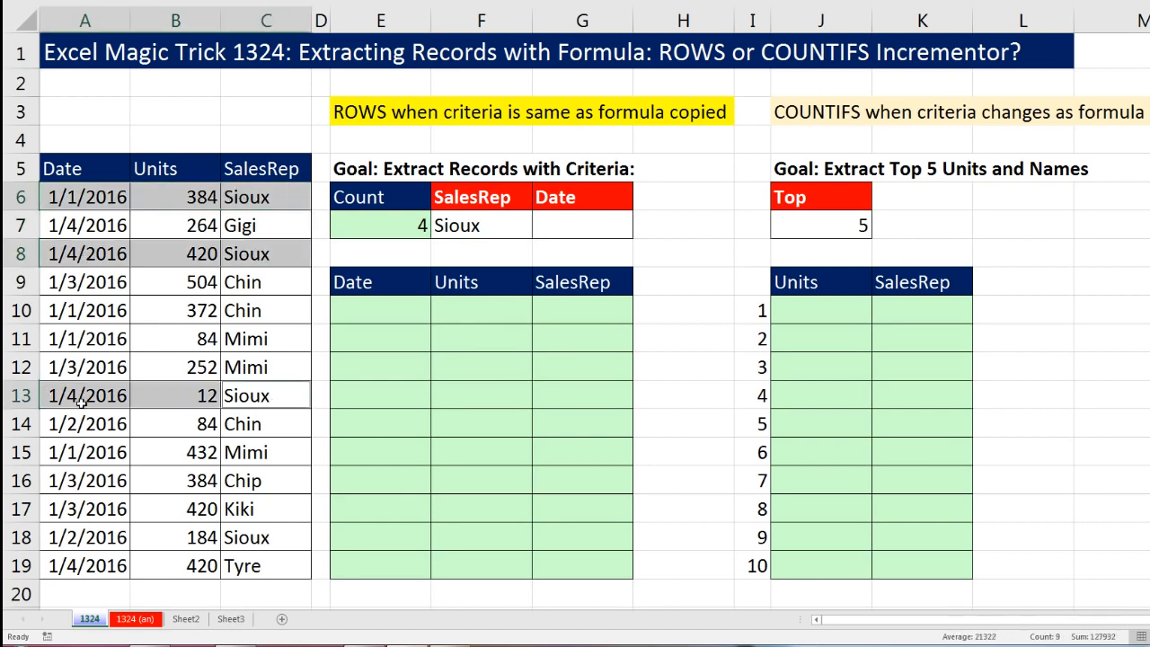
drag(297, 536, 108, 537)
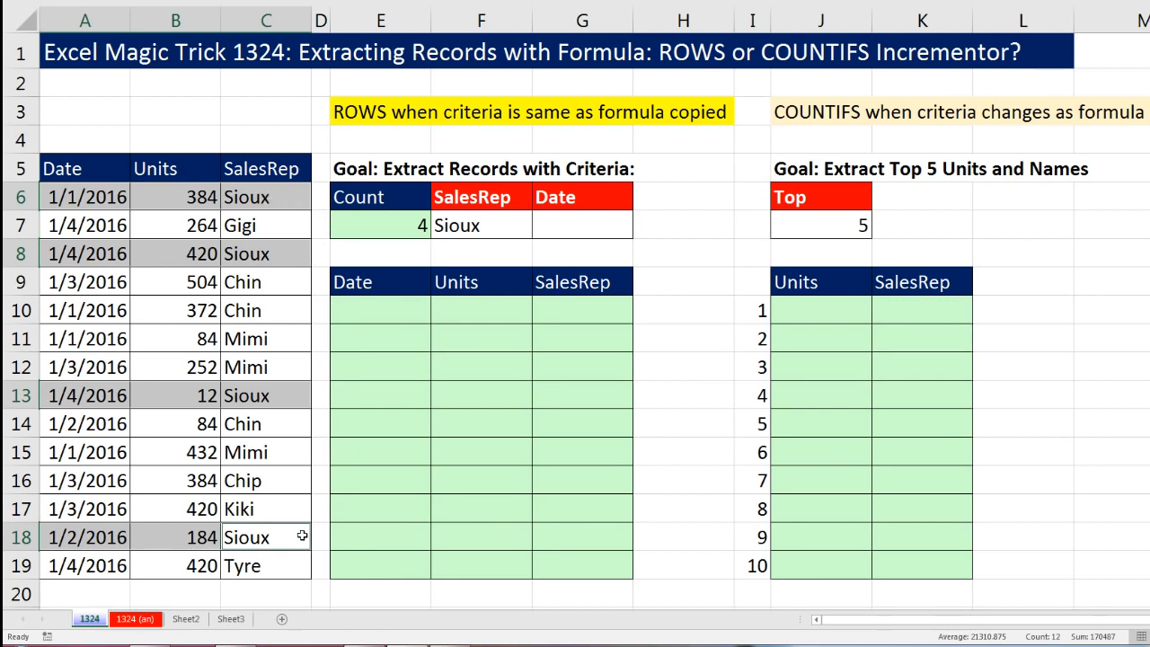
- Start an INDEX formula in E10 with the Date column A$6:A$19 as its array, locking only the rows
click(406, 307)
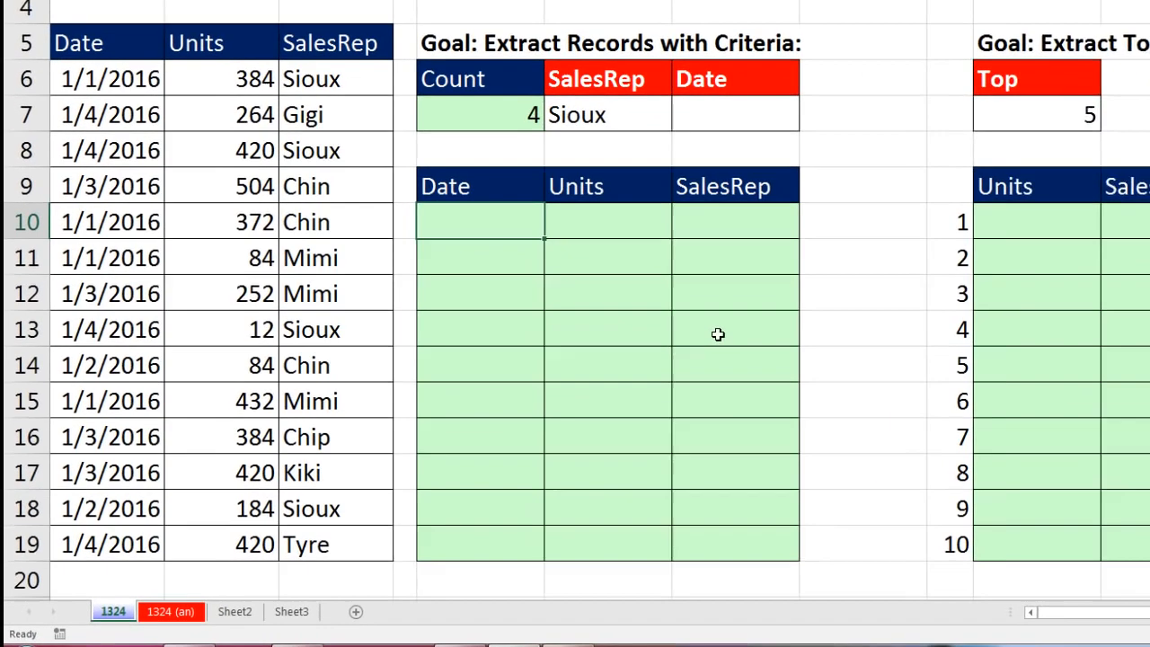
text(=INDEX()
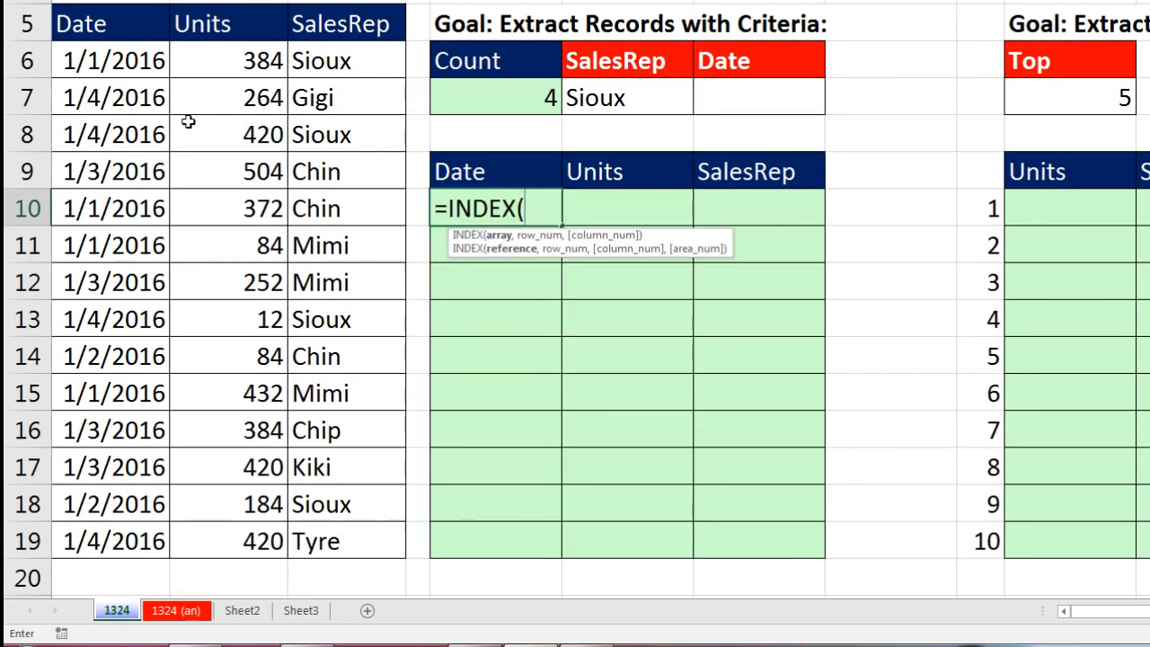
drag(97, 59, 93, 539)
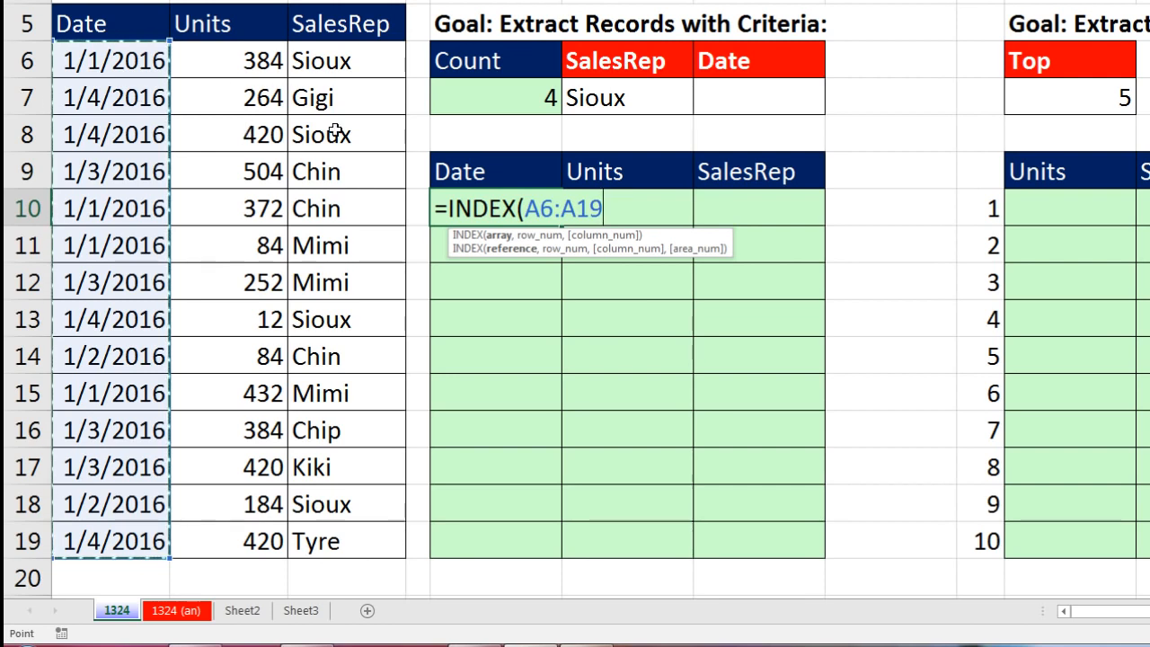
key(F4)
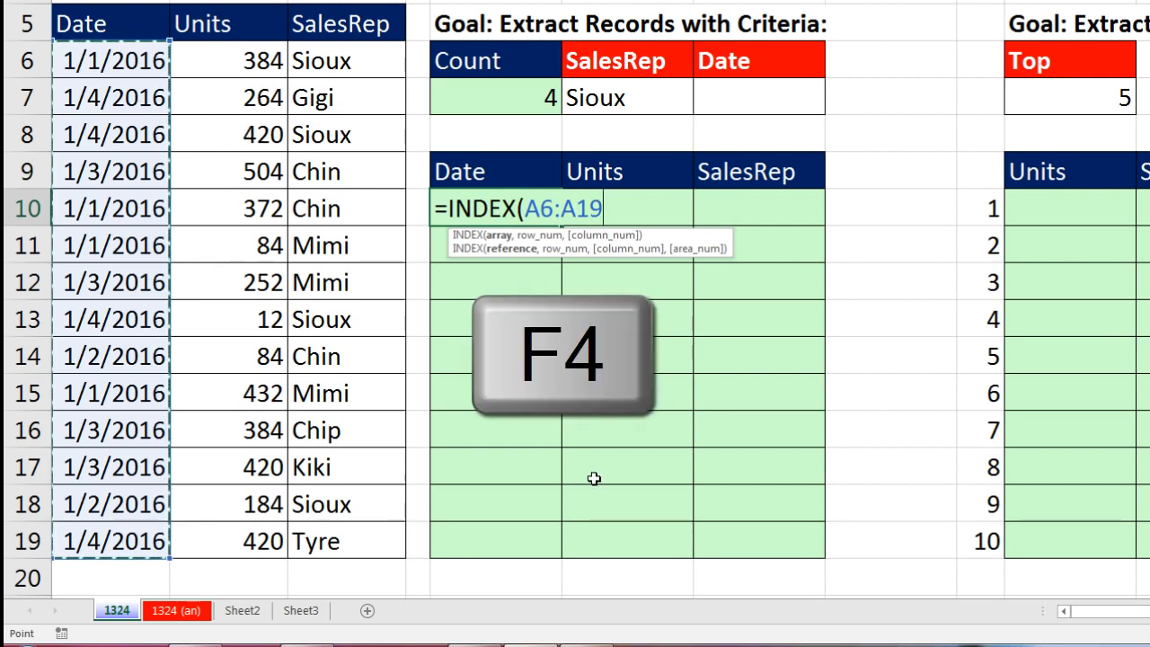
key(F4)
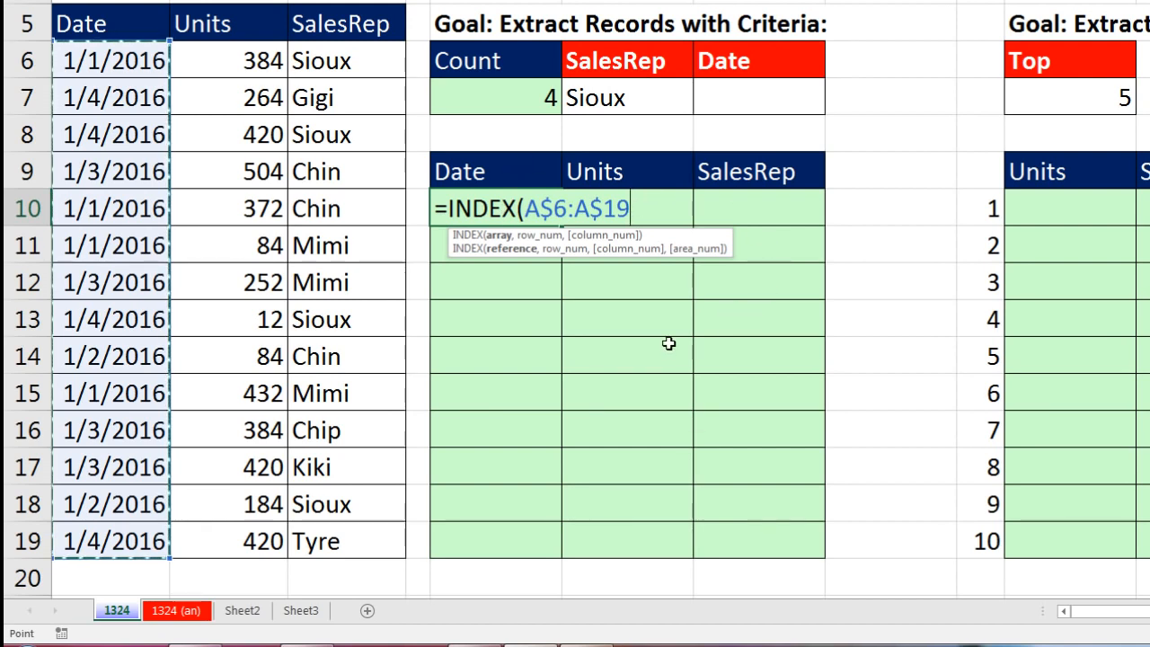
text(,)
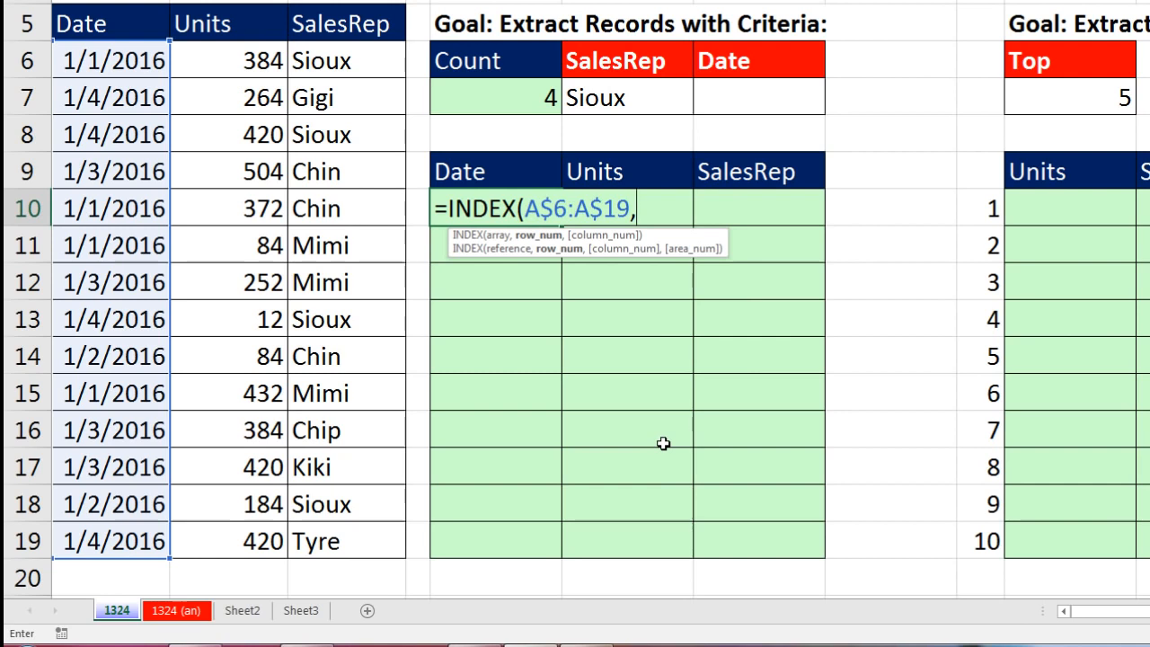
- Nest AGGREGATE as the INDEX row number, with function 15 (SMALL) and option 6 (Ignore error values)
text(ag)
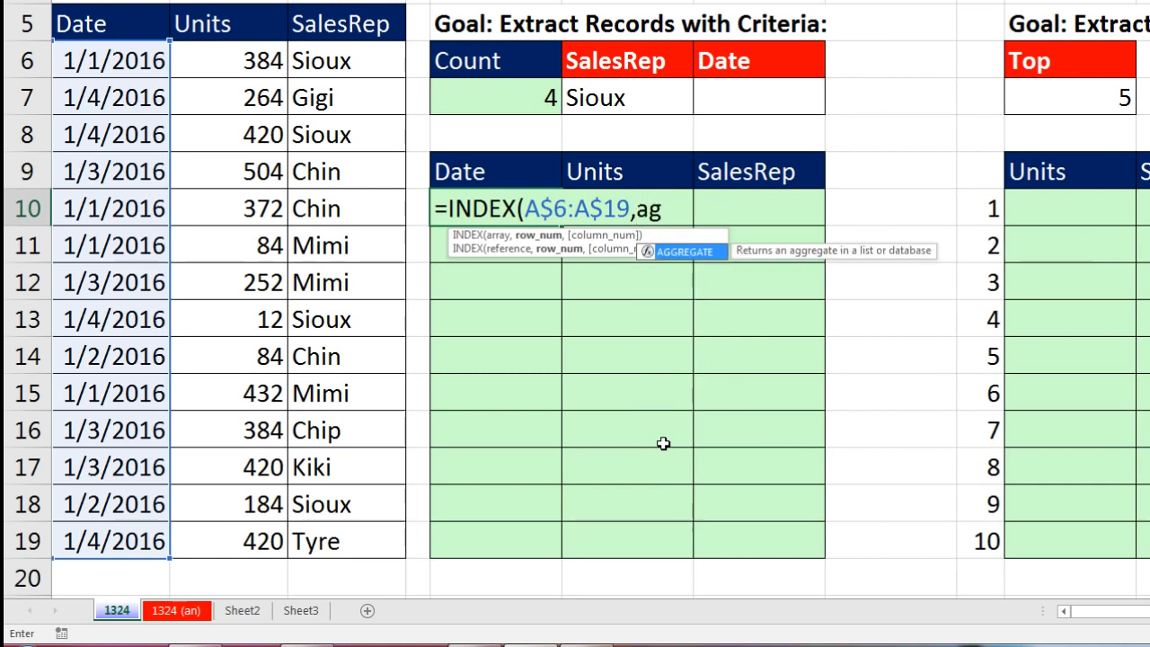
key(Tab)
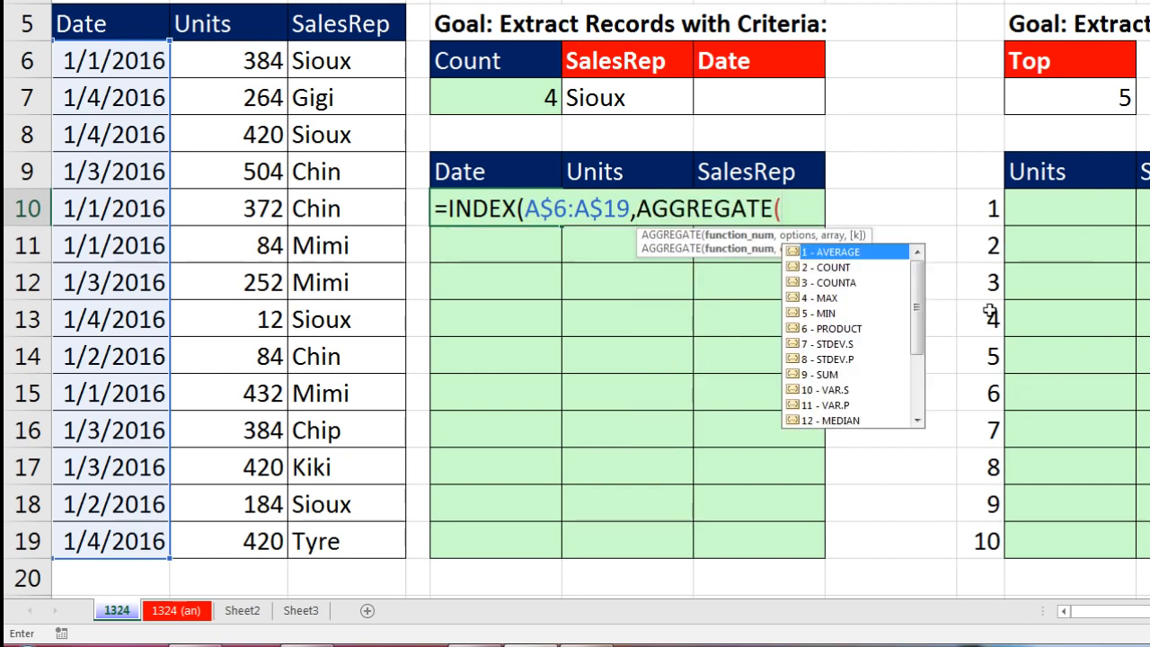
drag(915, 292, 912, 393)
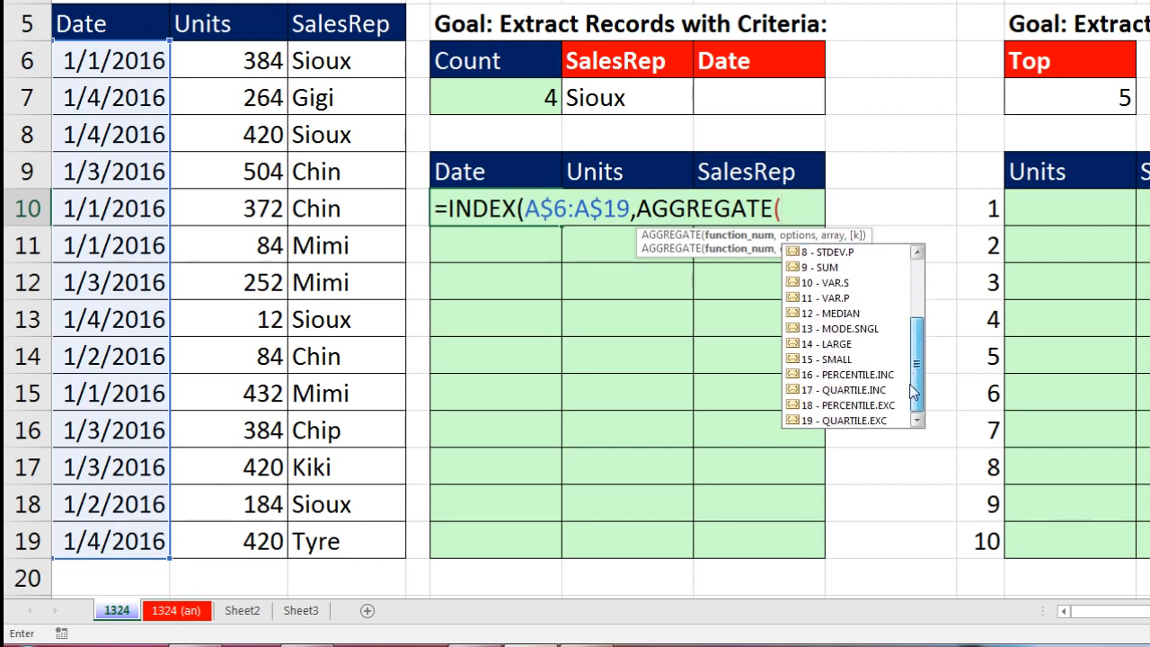
double_click(835, 359)
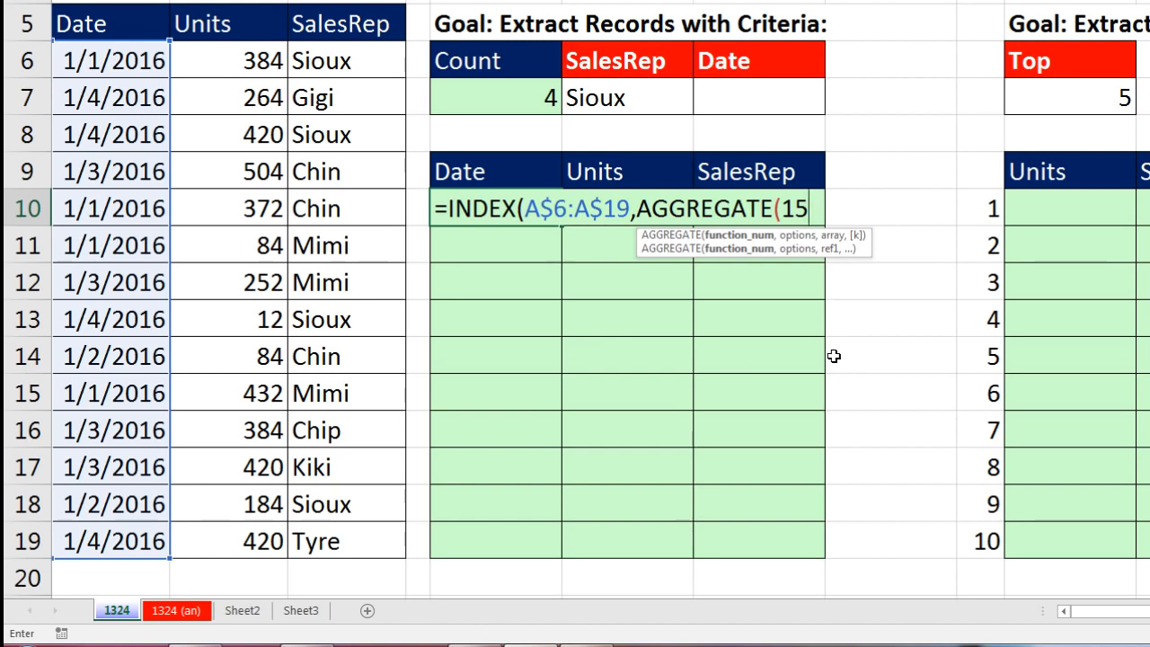
text(,)
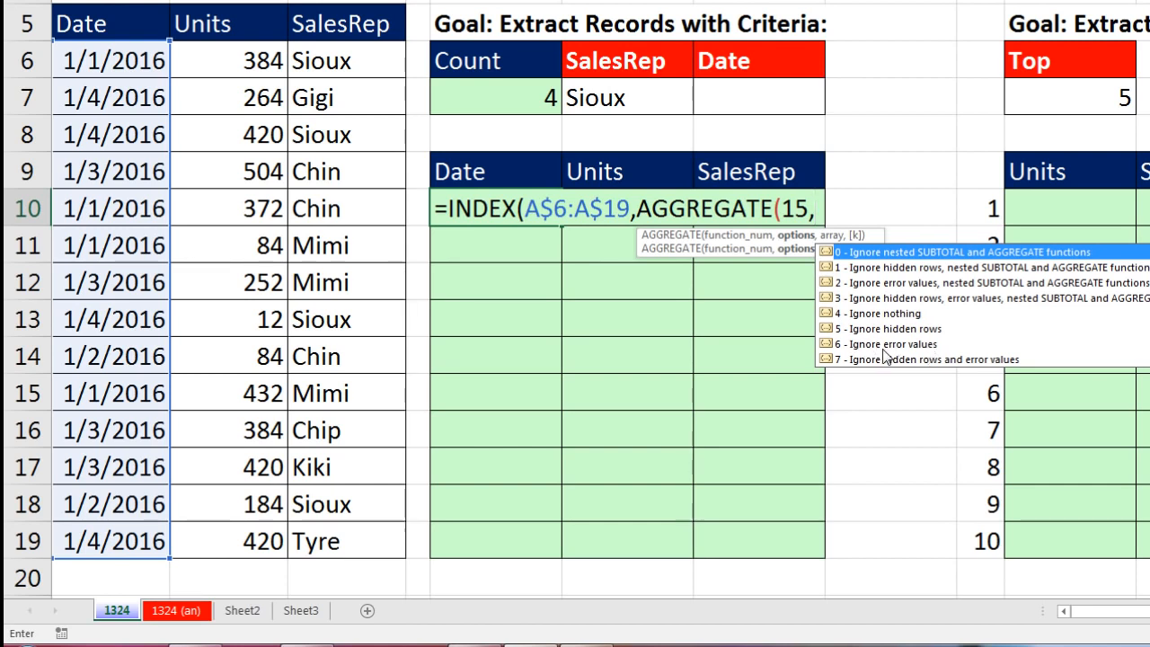
text(6)
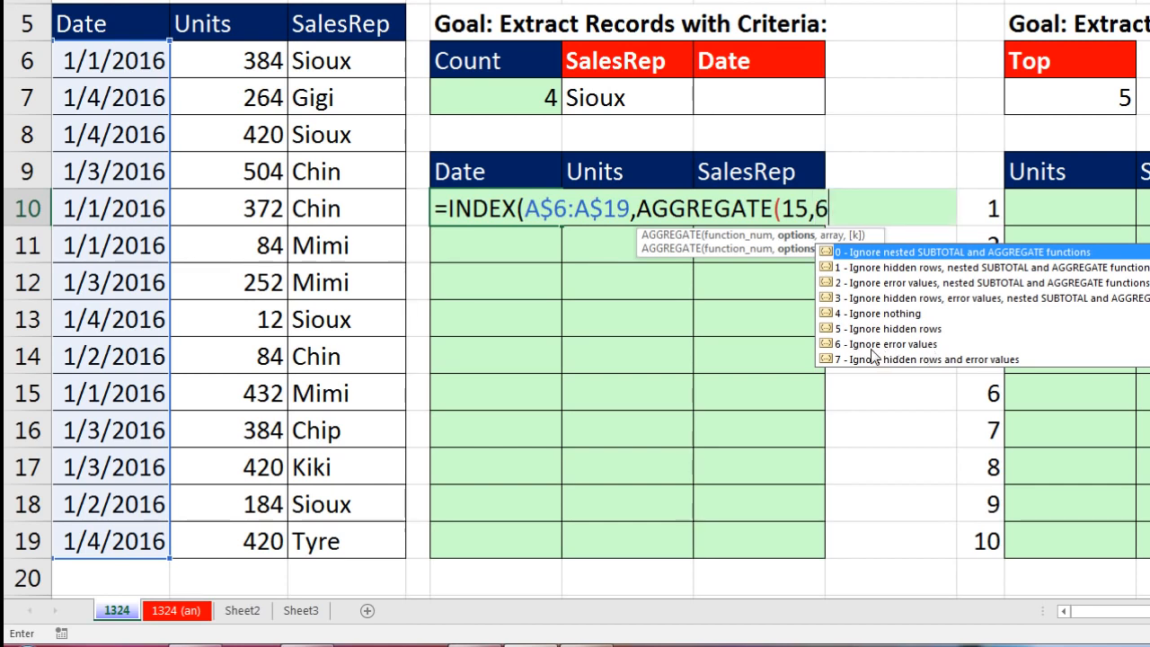
text(,)
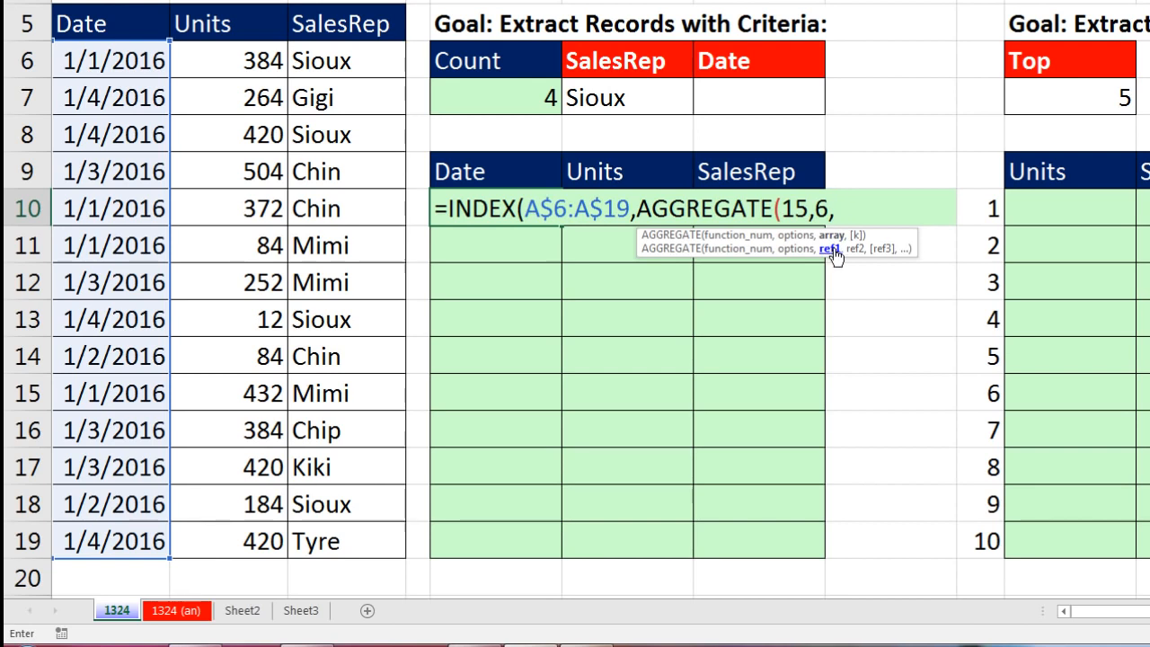
- Begin AGGREGATE's array argument with an opening parenthesis and ROW($A$6:$A$19), using absolute references
text(()
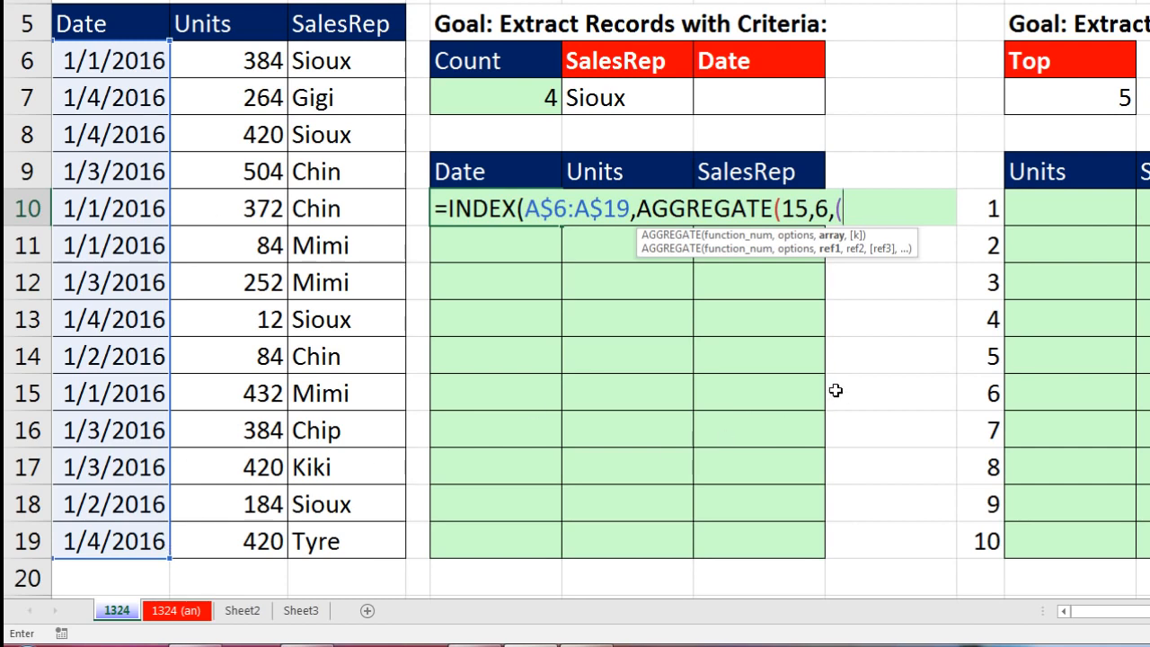
text(row)
key(Tab)
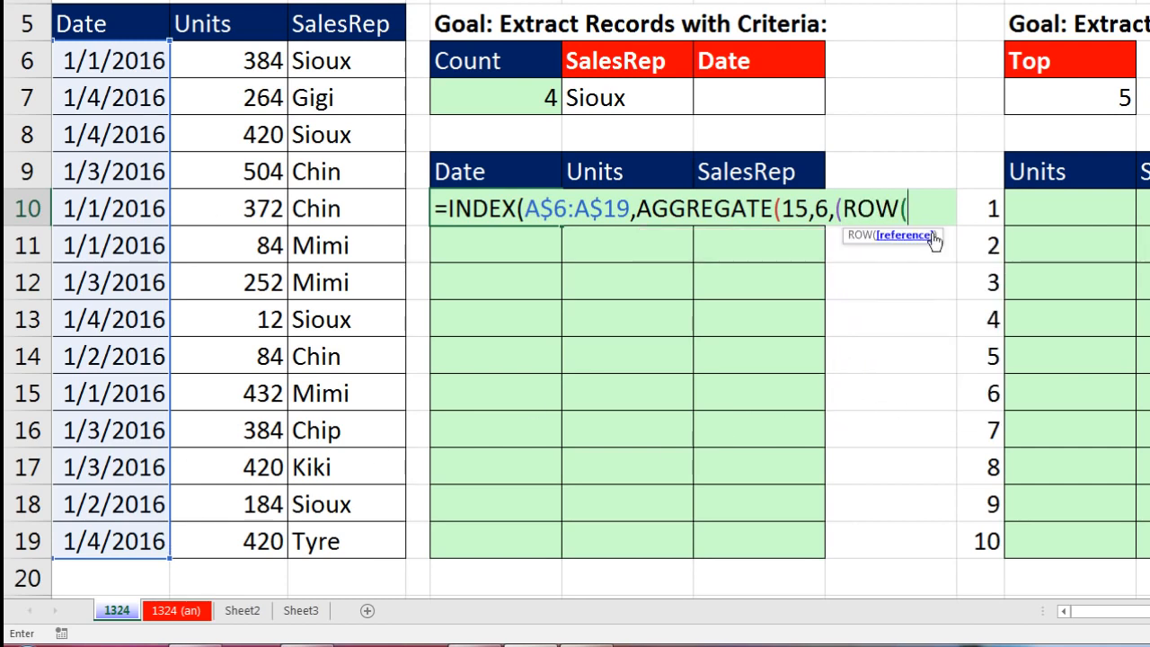
drag(96, 55, 97, 541)
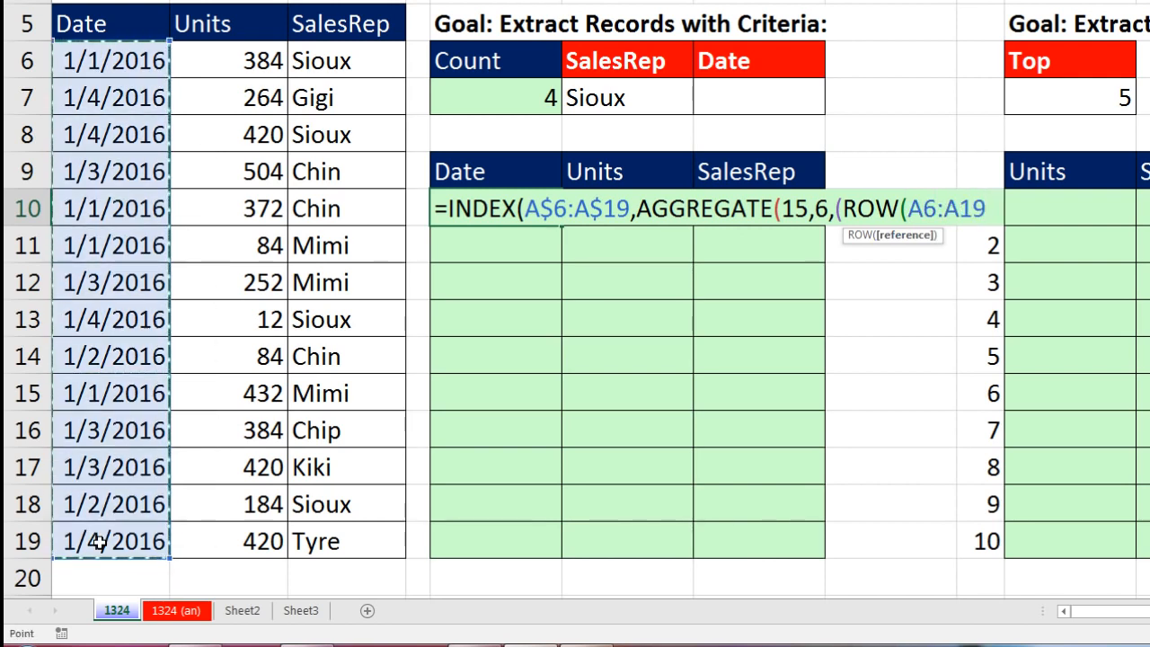
key(F4)
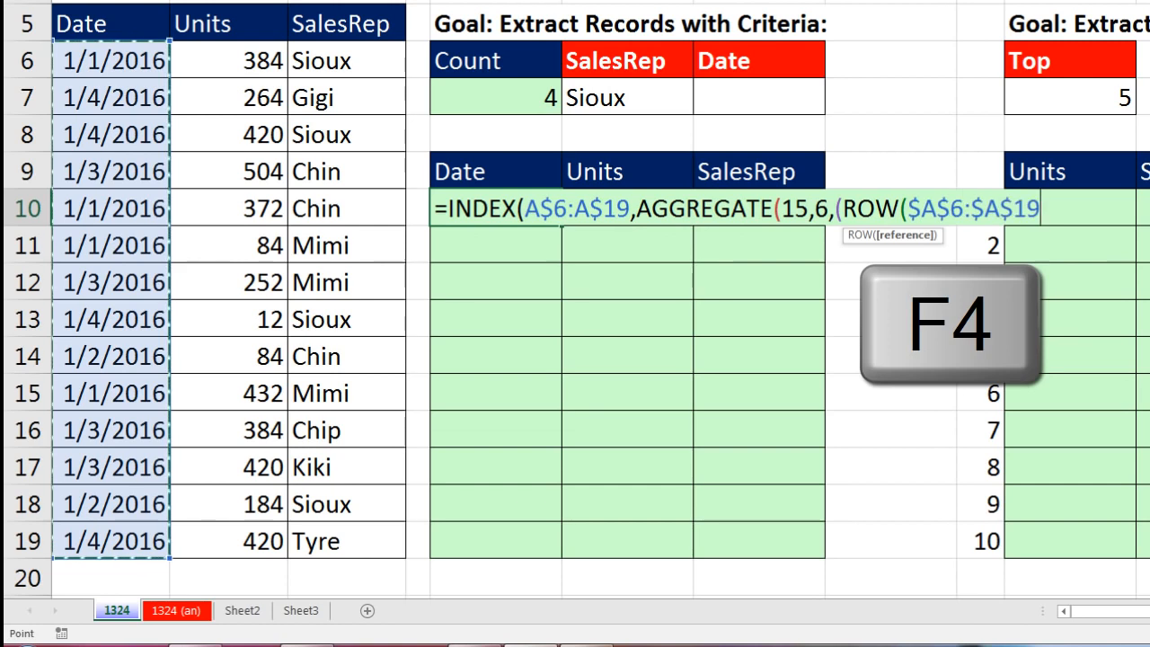
text())
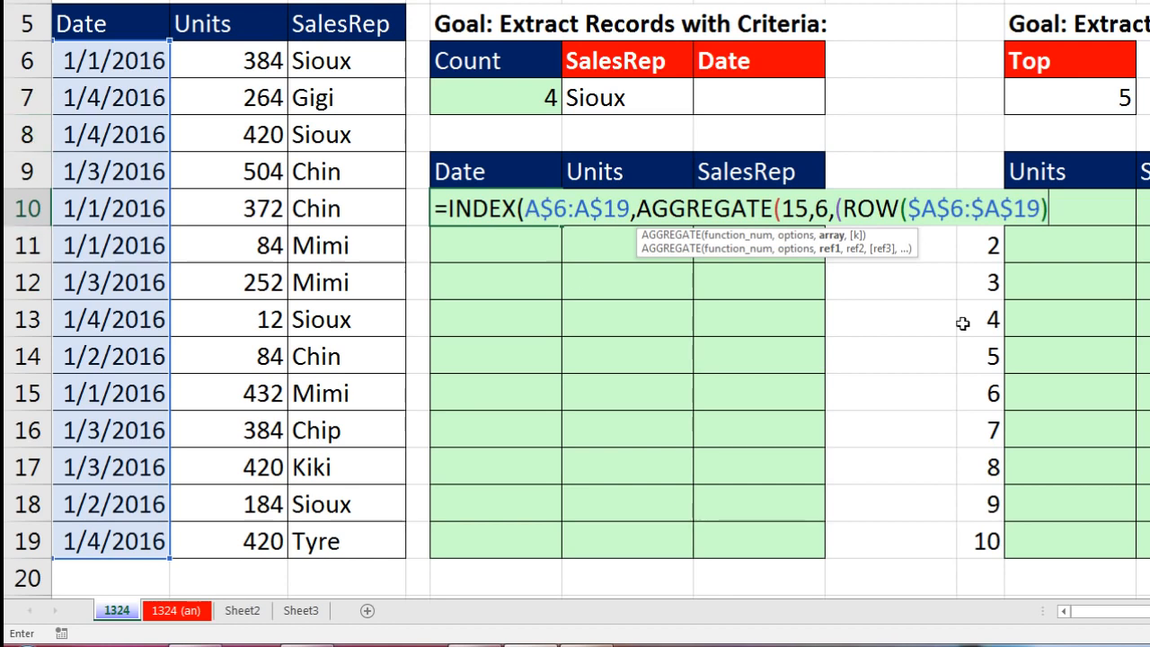
- Evaluate the ROW($A$6:$A$19) part in place to inspect its array of row numbers, and restore the formula text
click(948, 210)
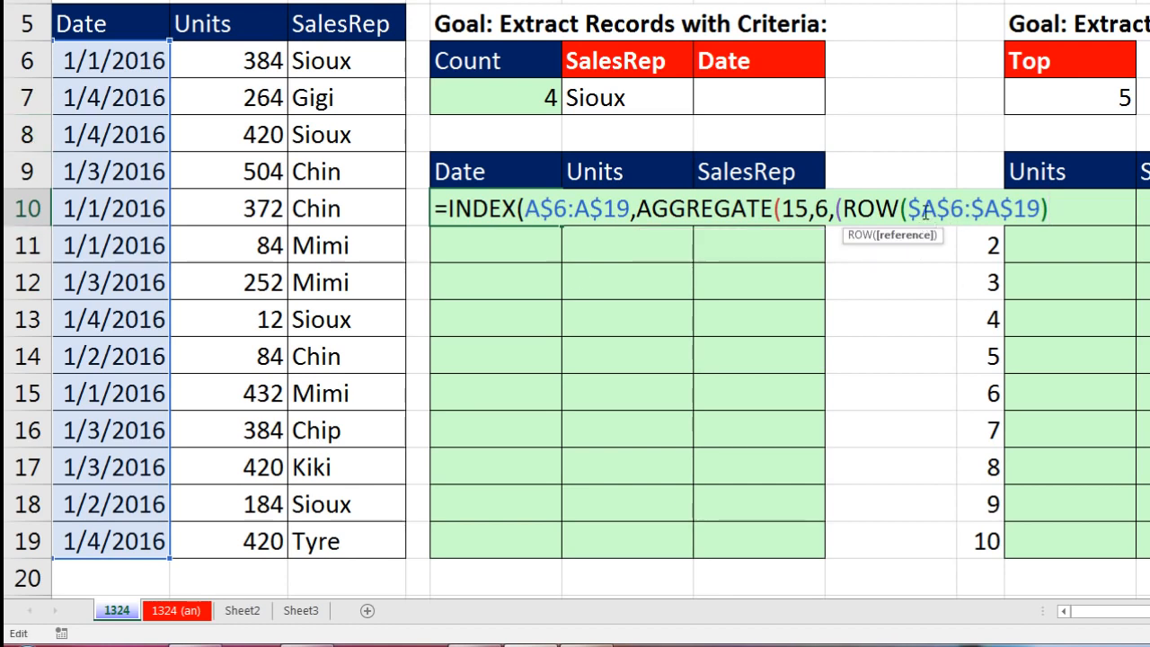
click(907, 237)
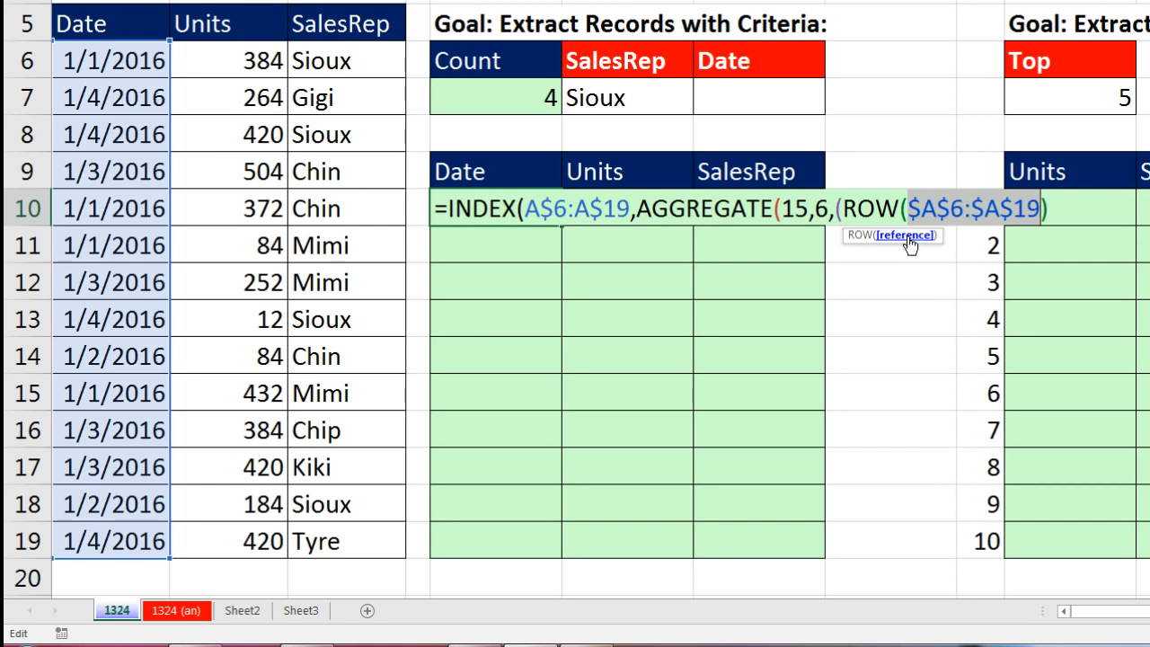
click(842, 209)
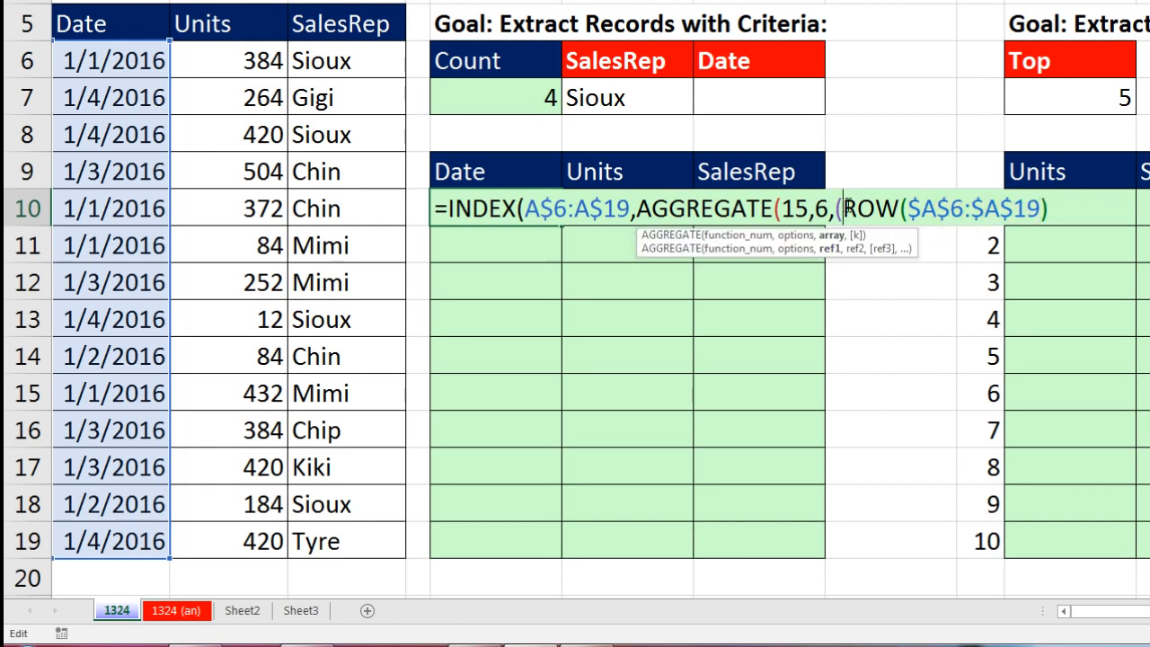
drag(844, 208, 1118, 223)
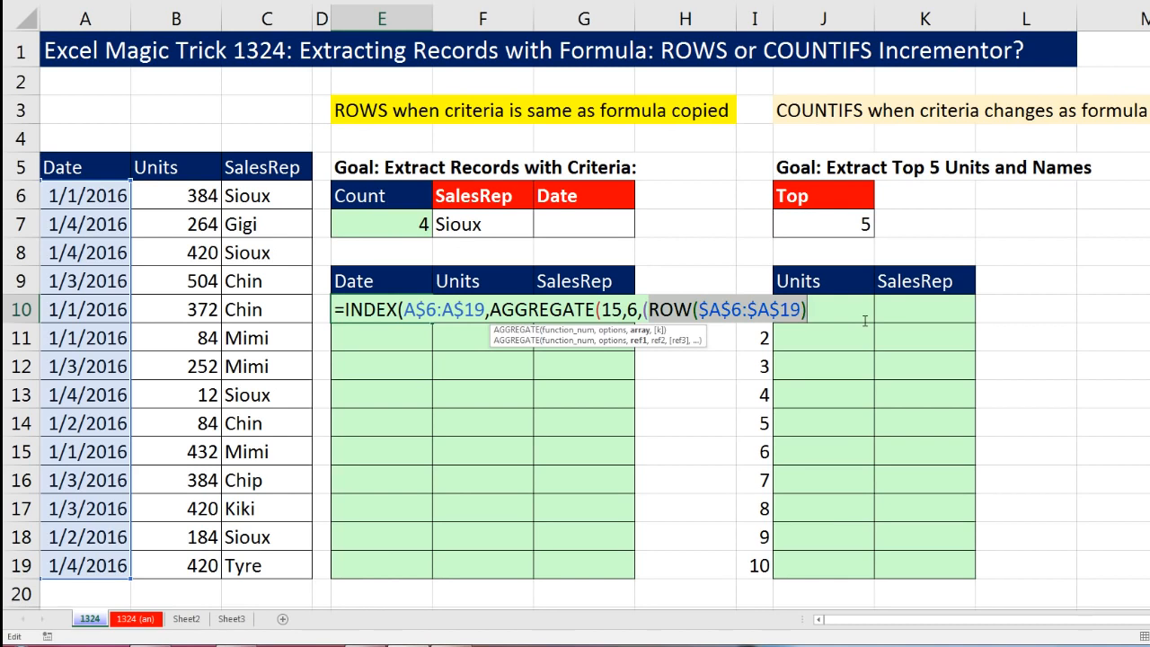
key(F9)
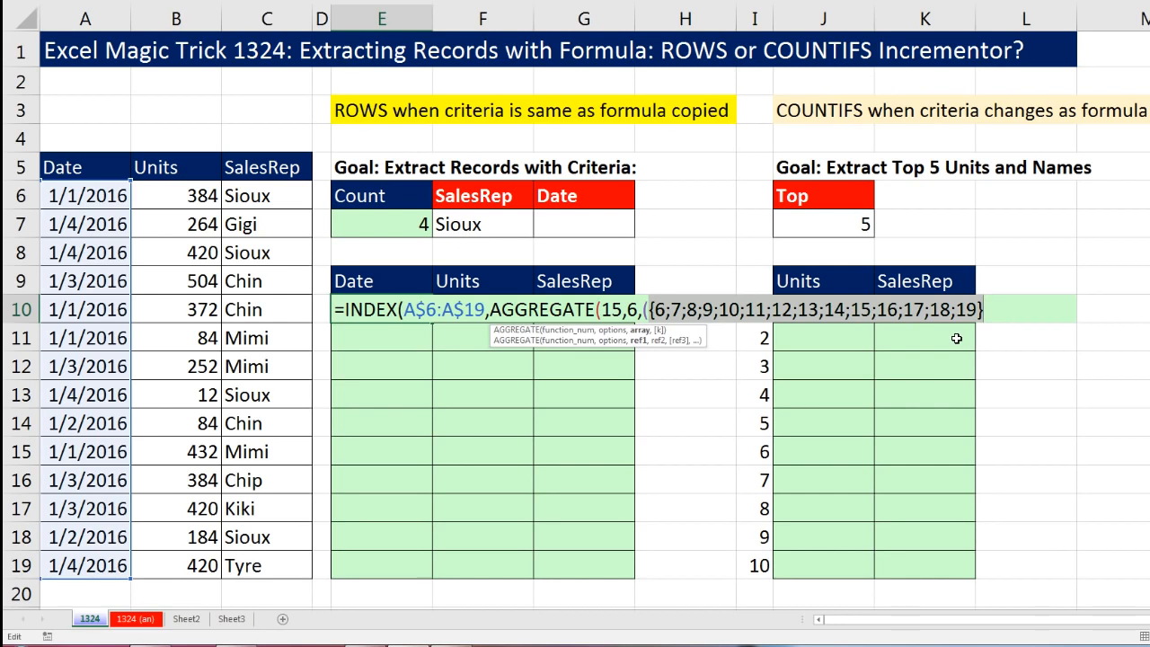
key(ctrl+z)
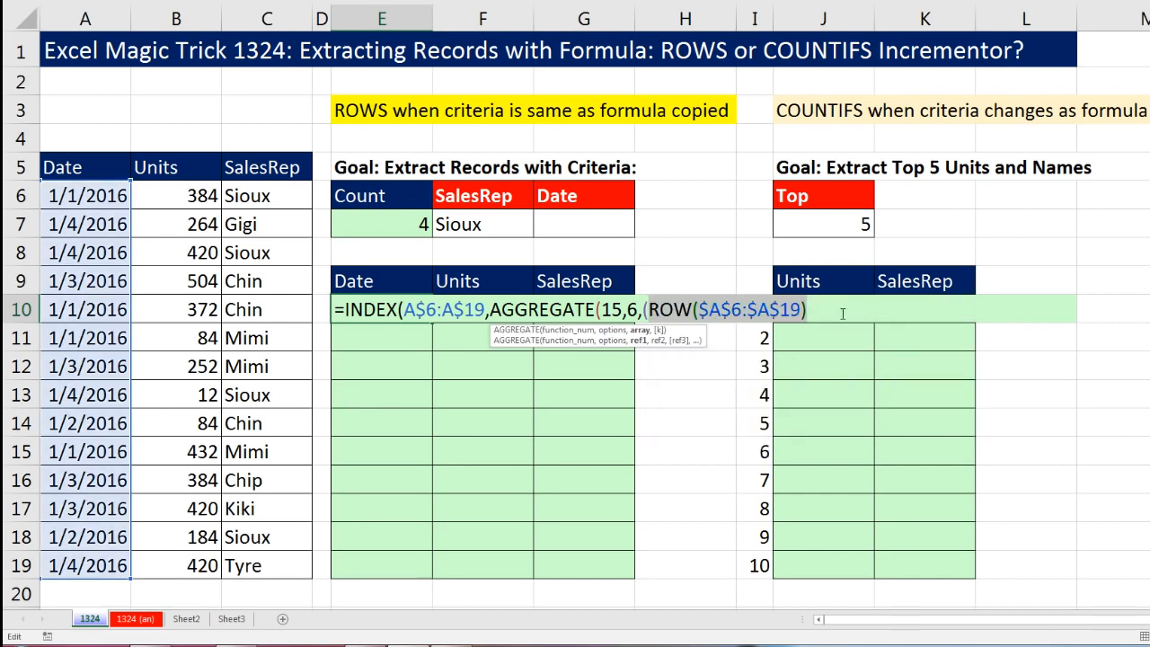
- Subtract ROW($A$5), the absolute Date header cell, from ROW($A$6:$A$19) and close the parentheses around the subtraction
click(832, 312)
text(row)
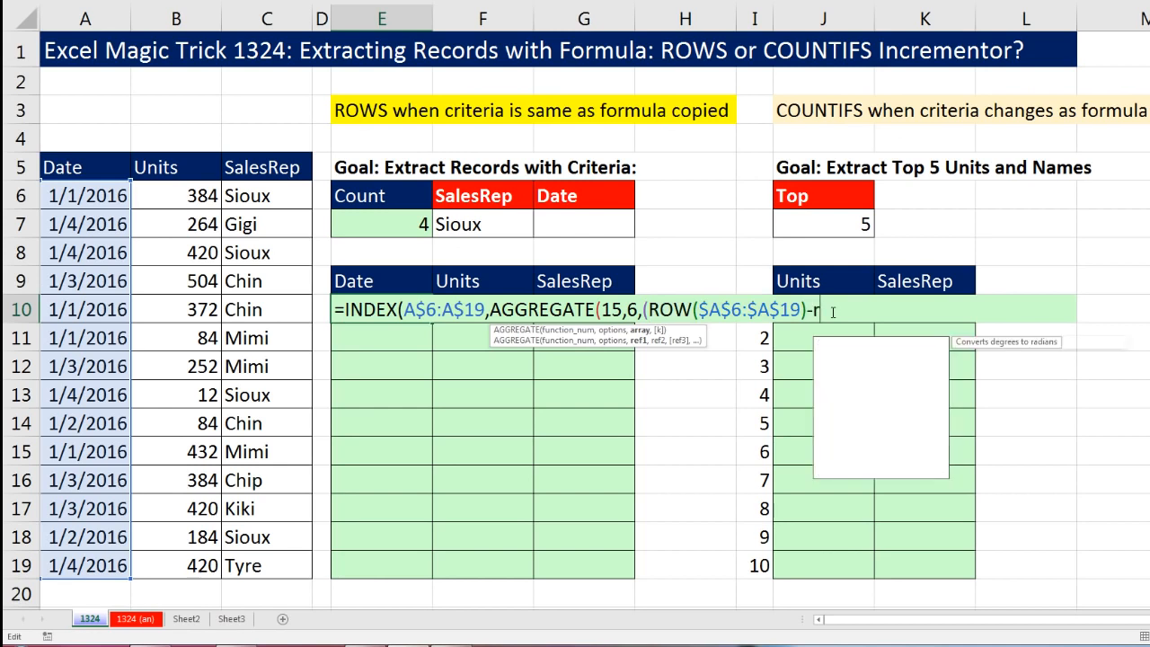
key(Tab)
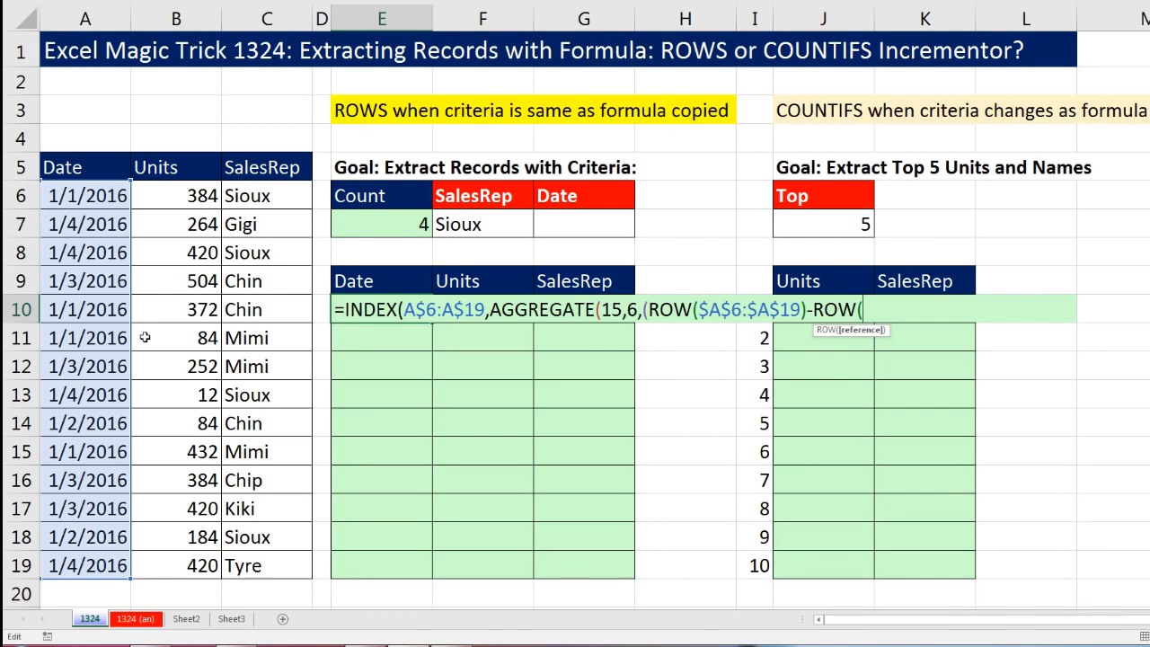
click(67, 162)
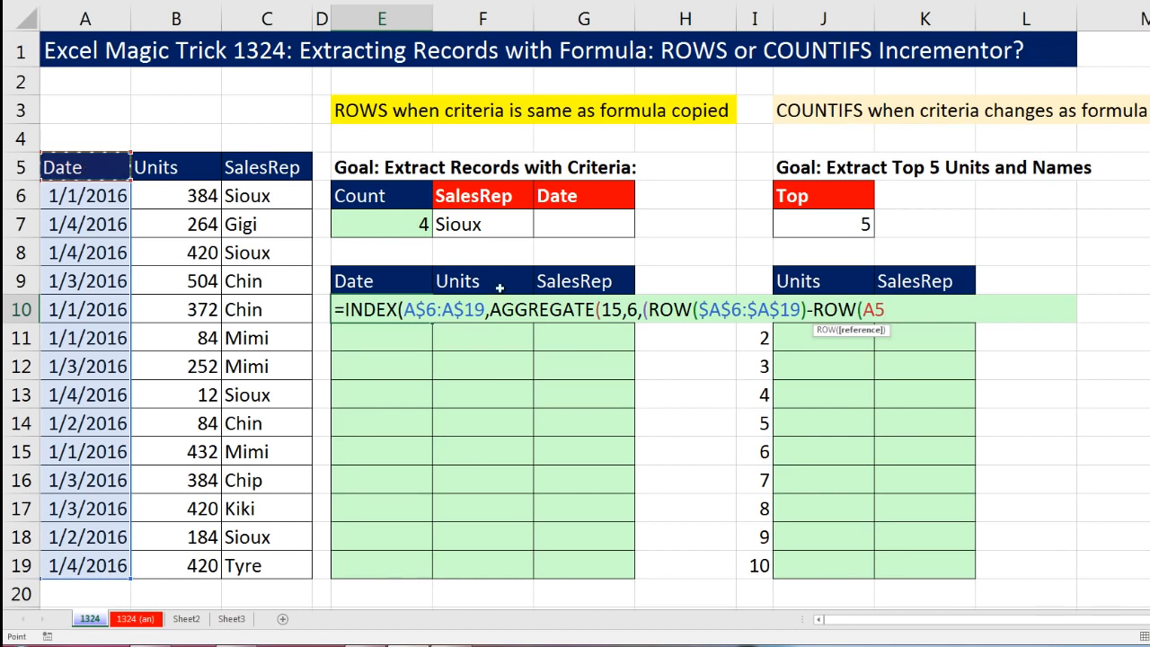
key(F4)
text())
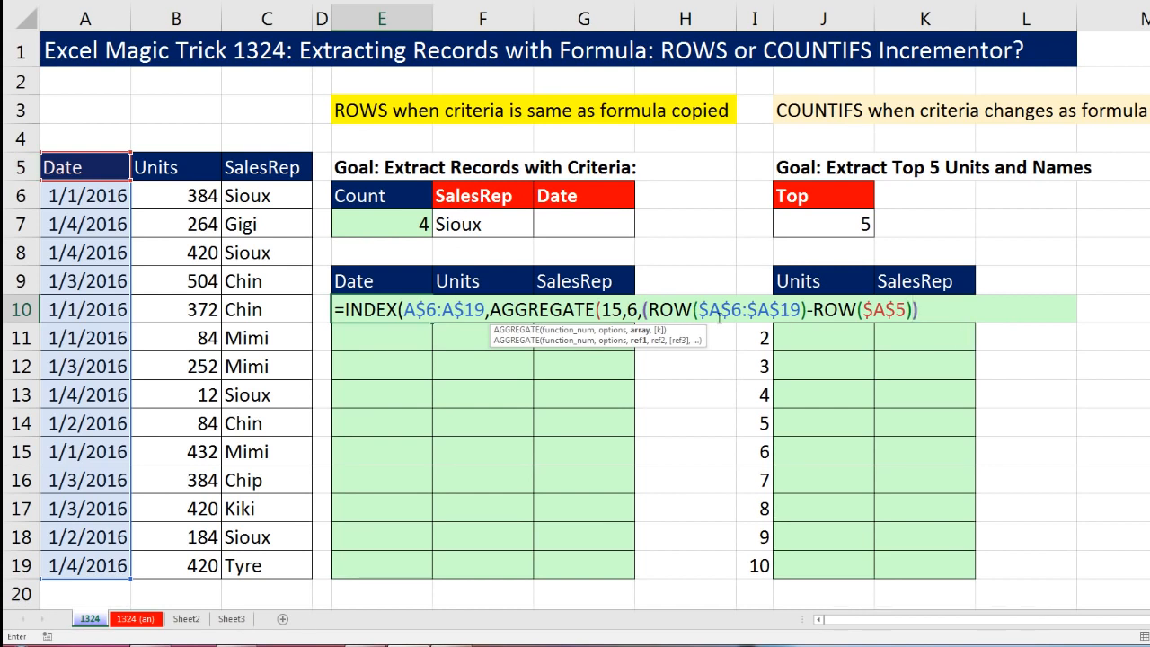
- Evaluate the (ROW($A$6:$A$19)-ROW($A$5)) array in place to inspect its relative row numbers, and restore the formula text
click(640, 340)
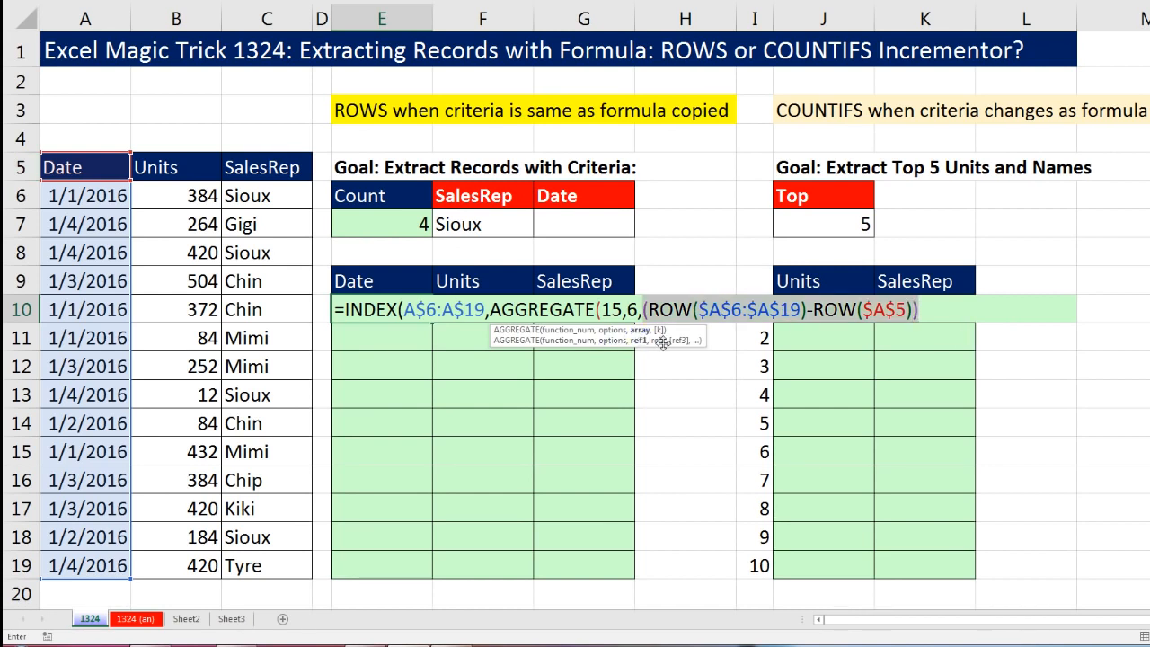
key(F9)
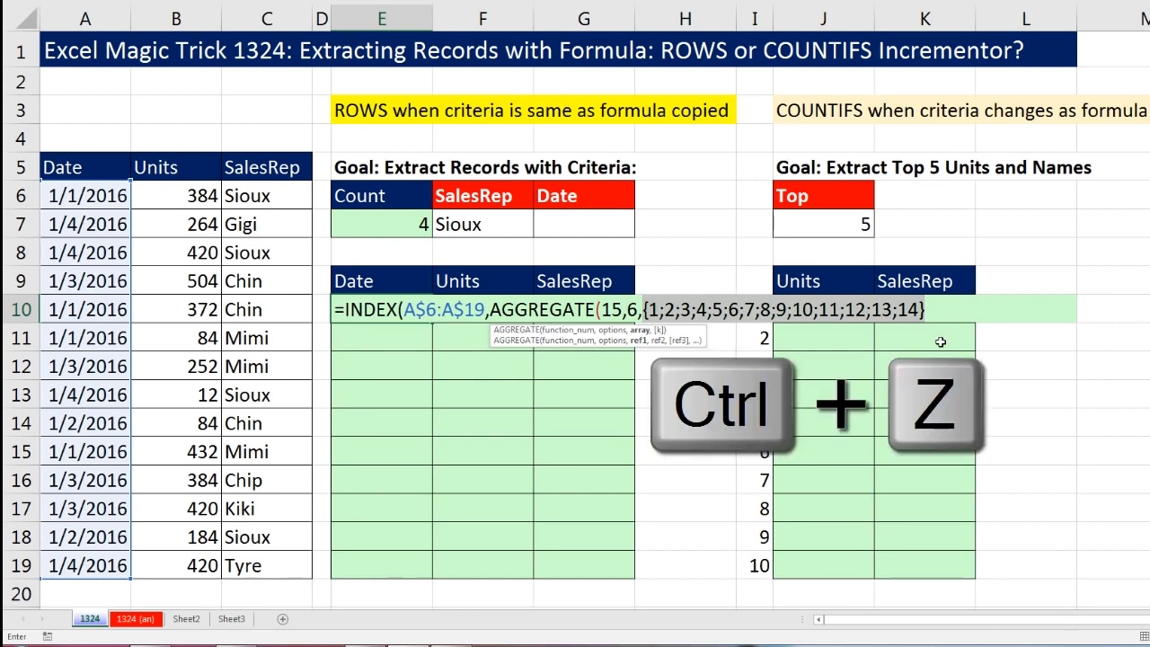
key(ctrl+z)
- Divide the row-number array by the criterion test ($C$6:$C$19=$F$7), using absolute references for the SalesRep column and criterion cell
click(926, 314)
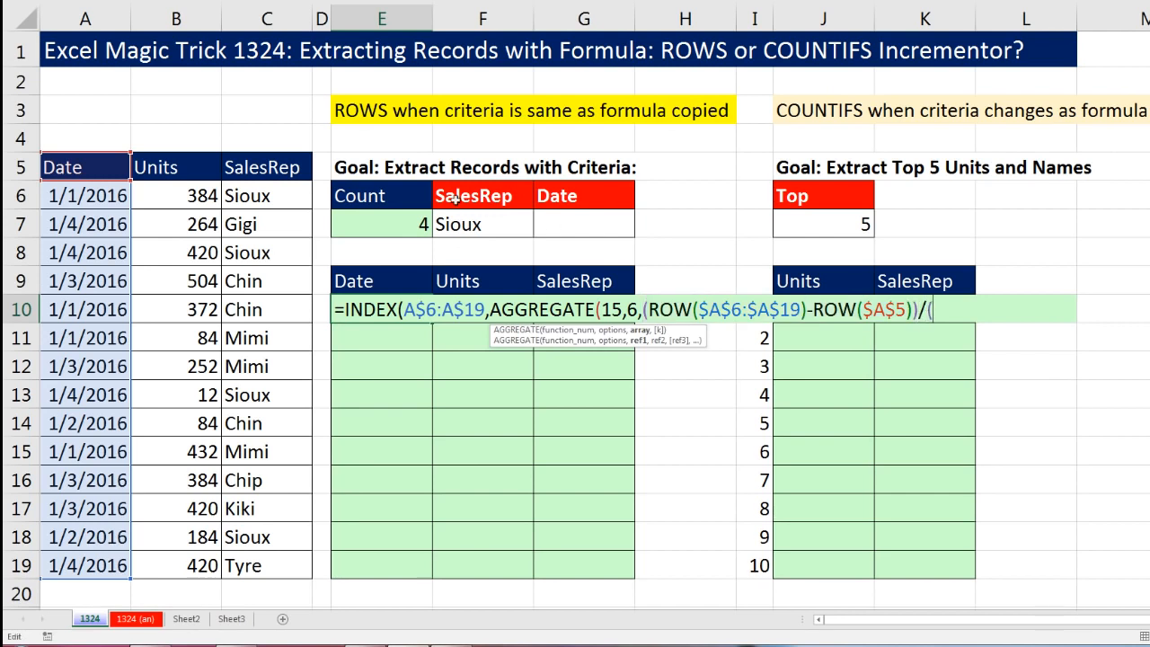
click(265, 190)
drag(265, 226, 305, 566)
key(F4)
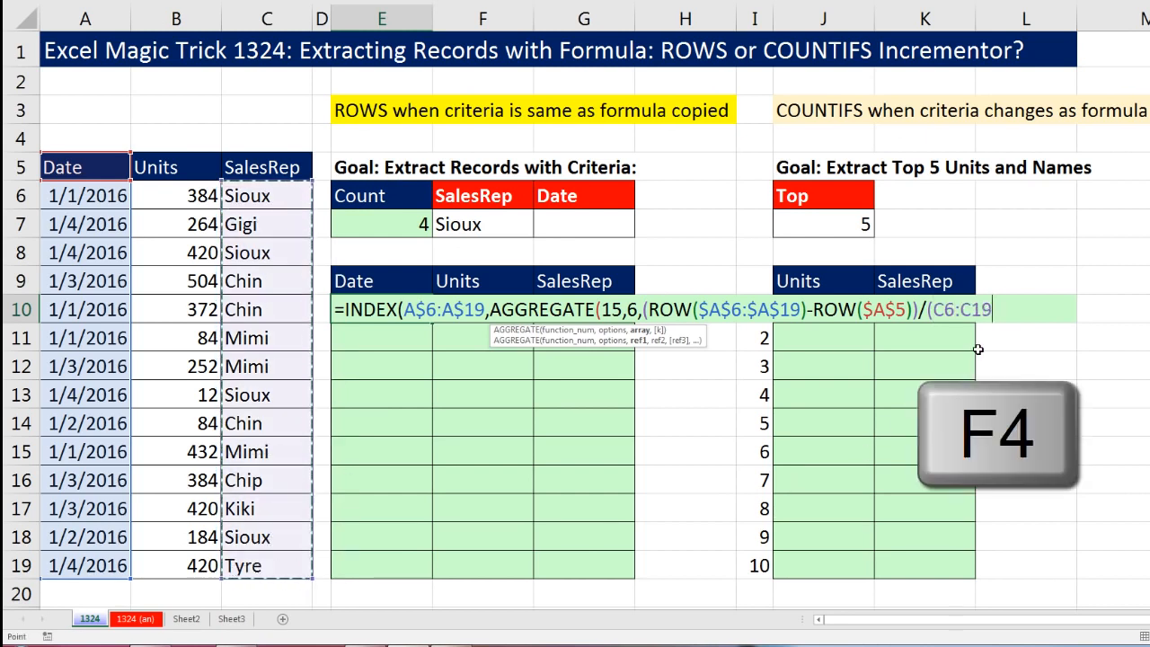
text(=)
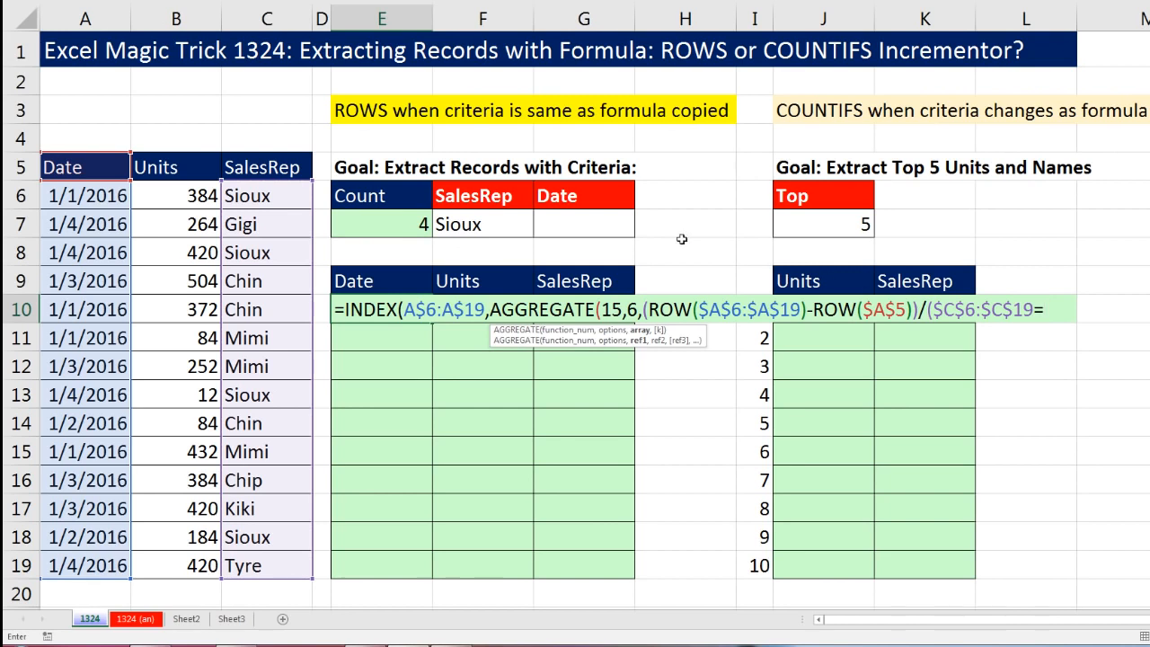
click(484, 225)
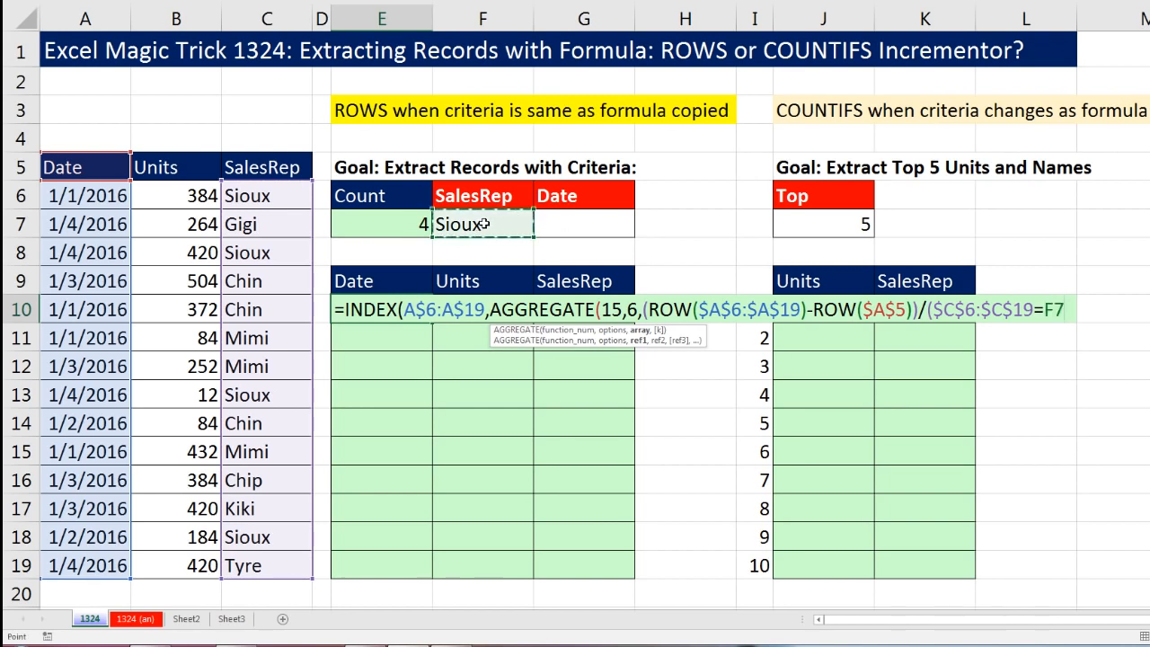
key(F4)
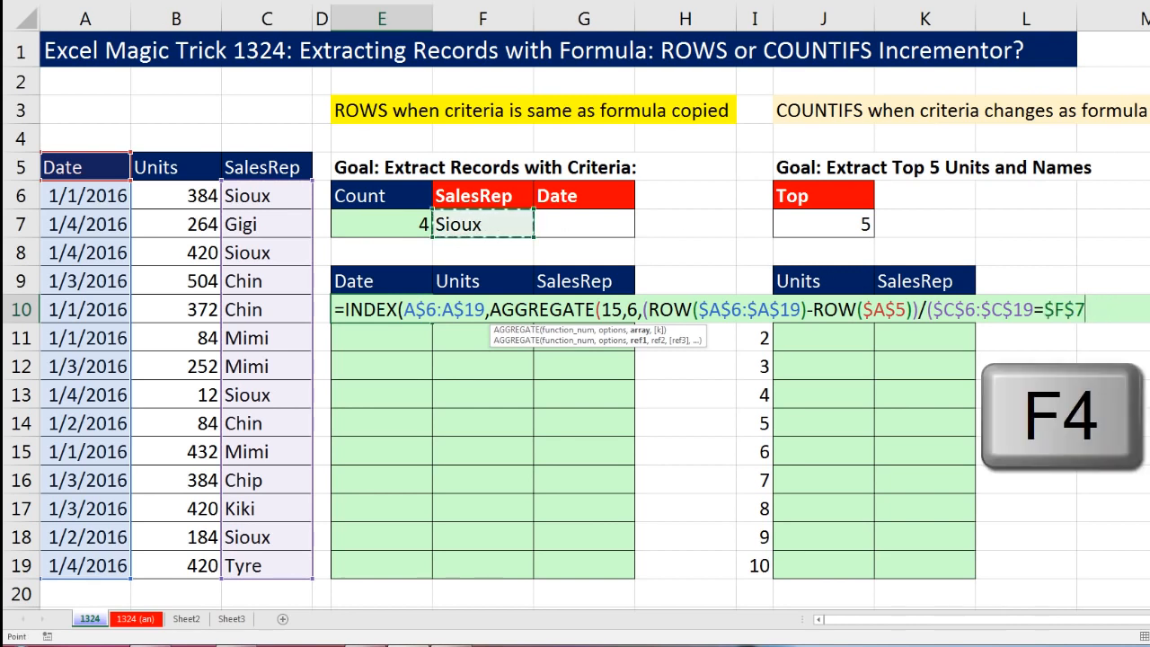
text())
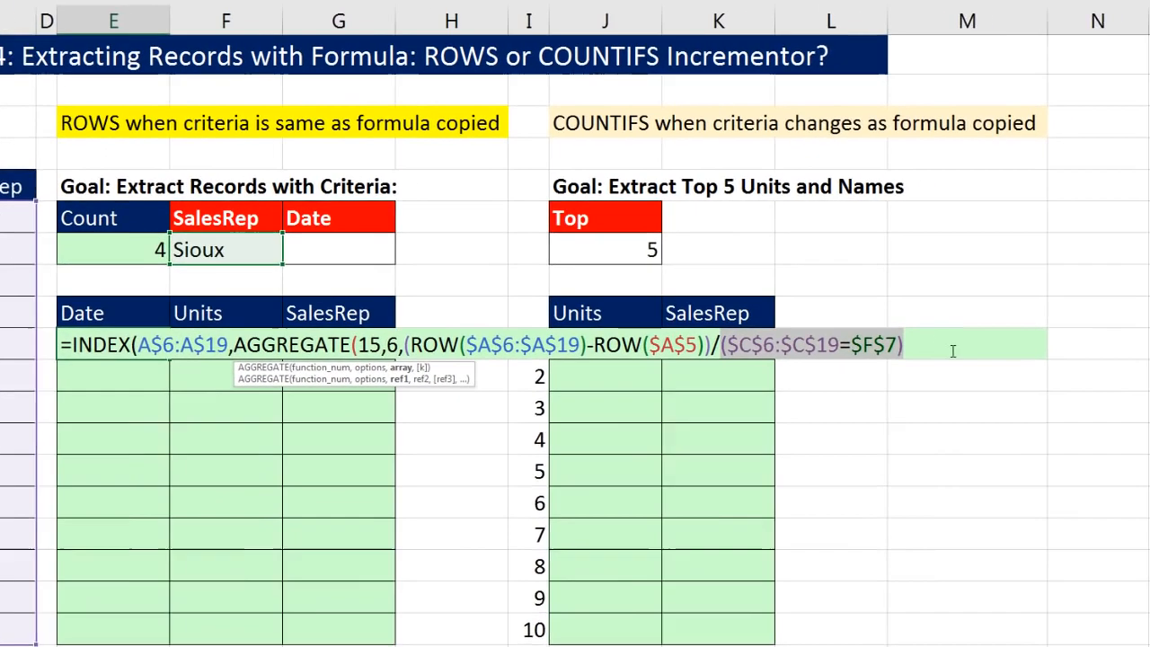
- Evaluate the SalesRep comparison and AGGREGATE's whole array argument in place to inspect their values, restoring the formula text each time
key(F9)
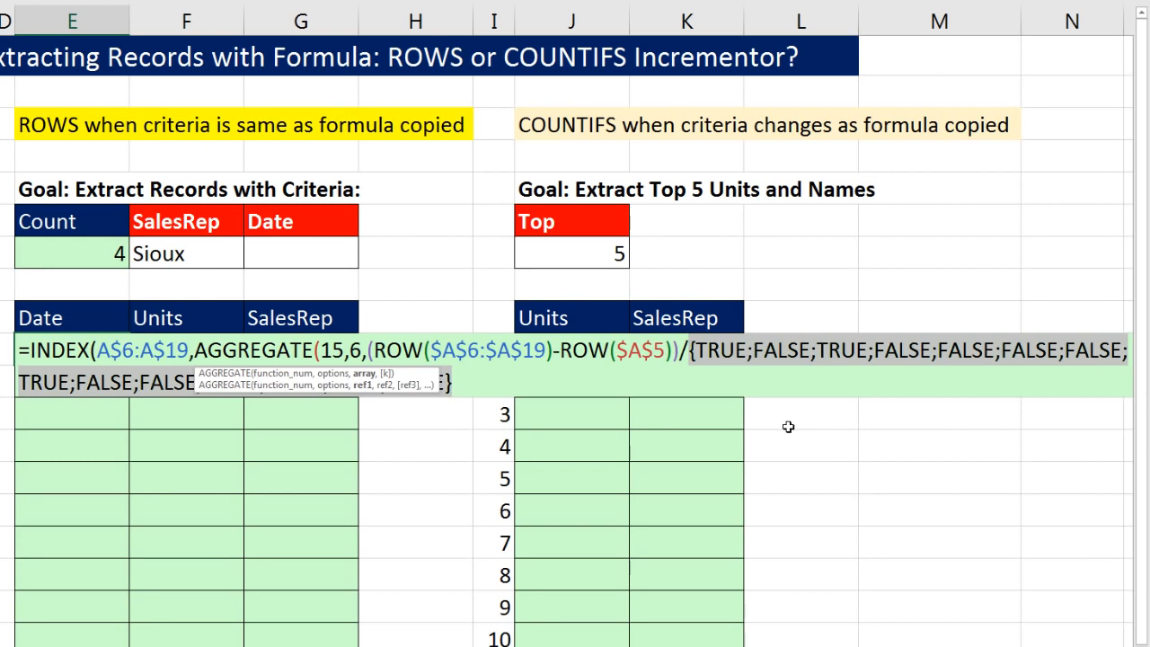
key(ctrl+z)
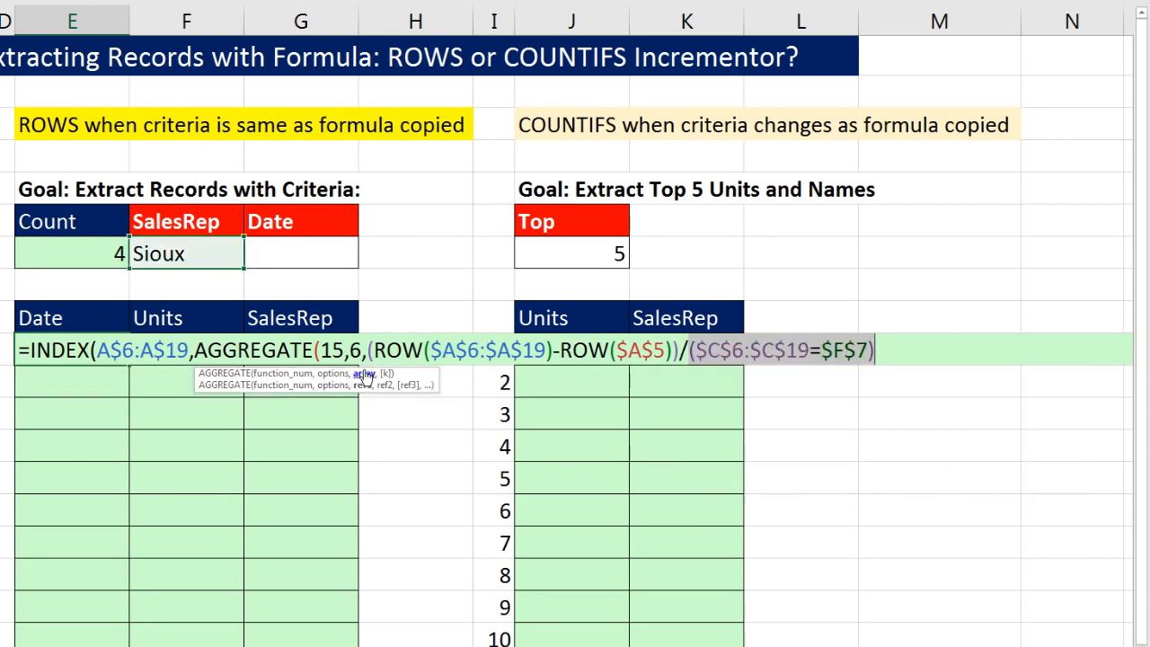
click(364, 374)
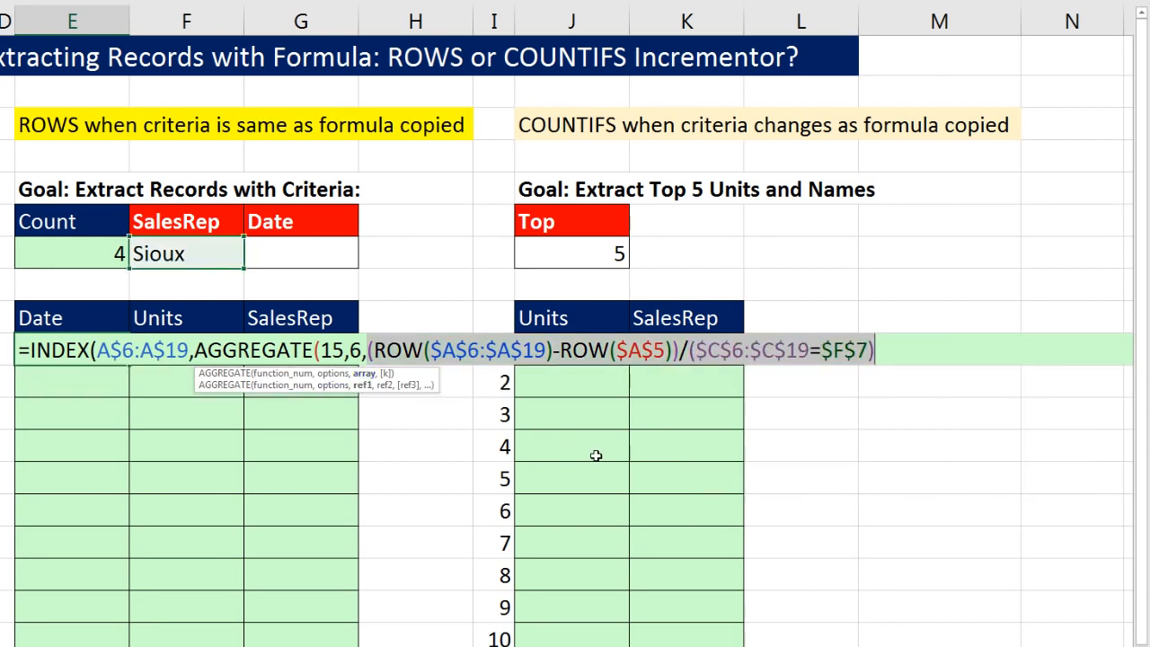
key(F9)
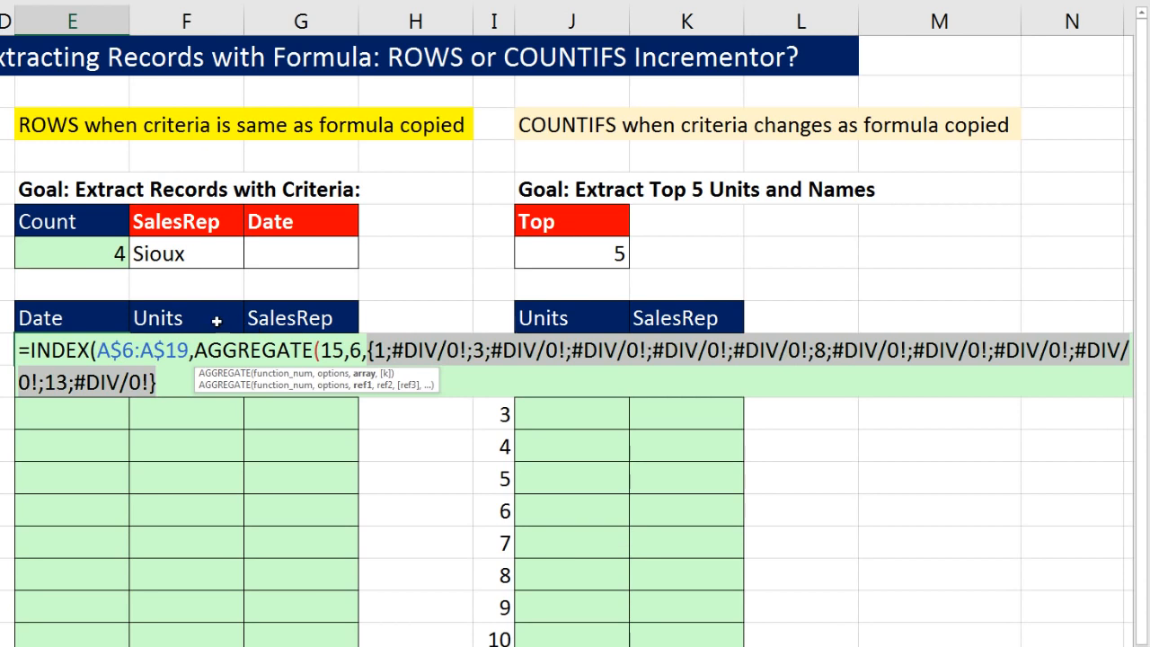
key(ctrl+z)
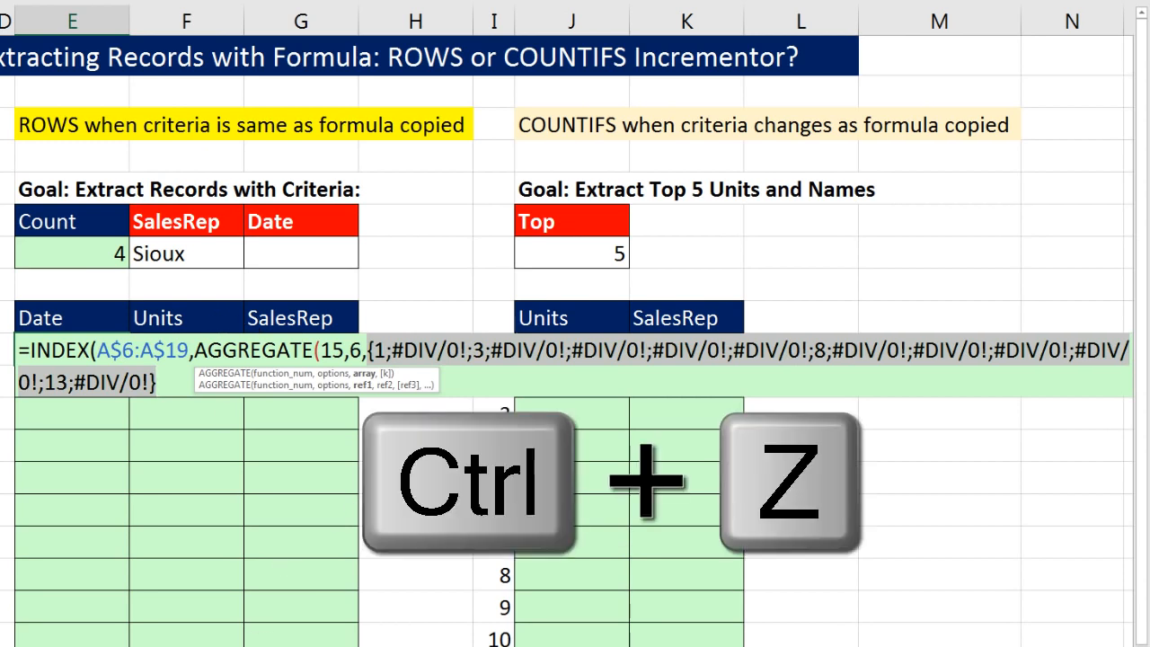
- Add ROWS(E$10:E10) as AGGREGATE's k argument, using an expanding range with only the first row locked
text(,)
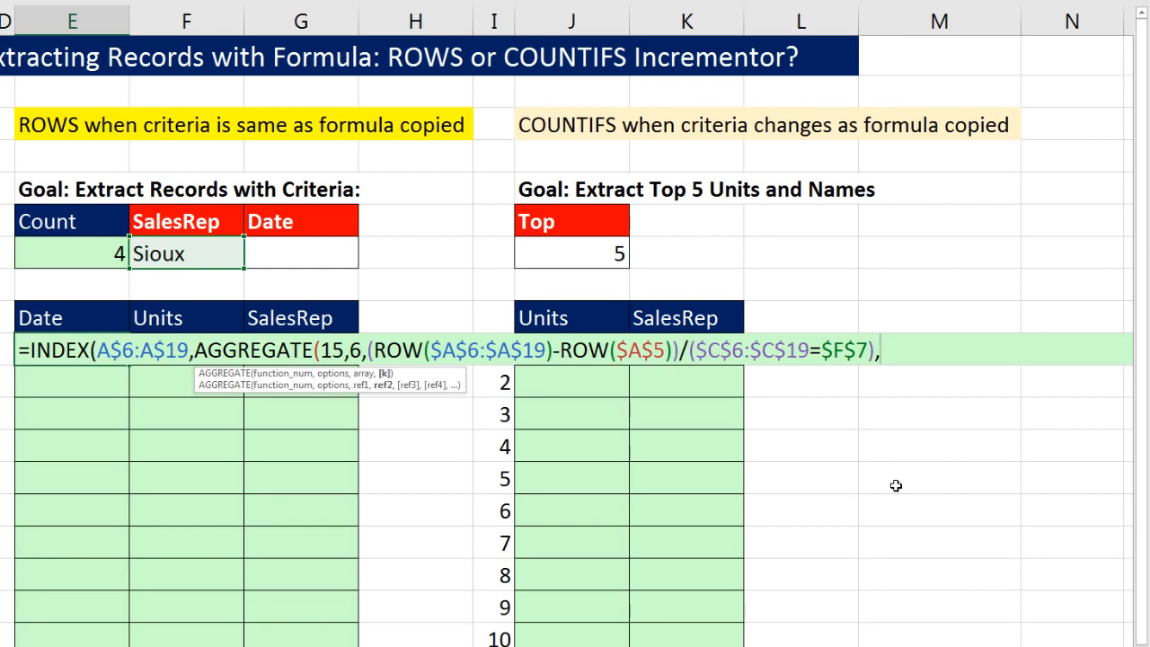
text(rows)
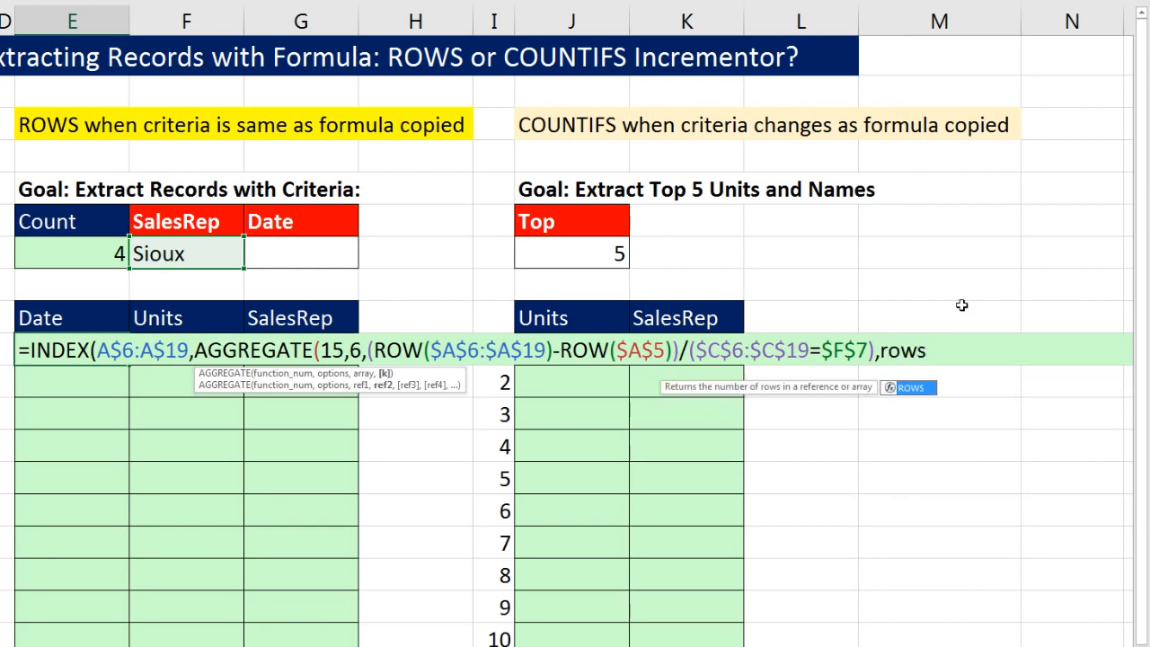
key(Tab)
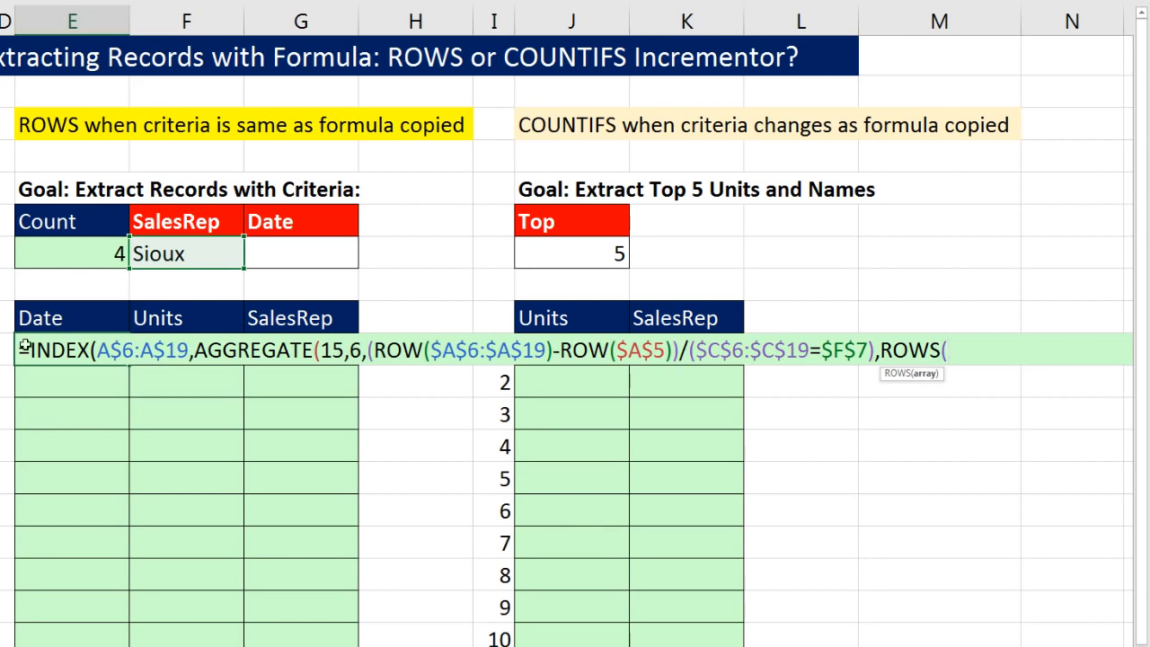
text(E$10:E10)
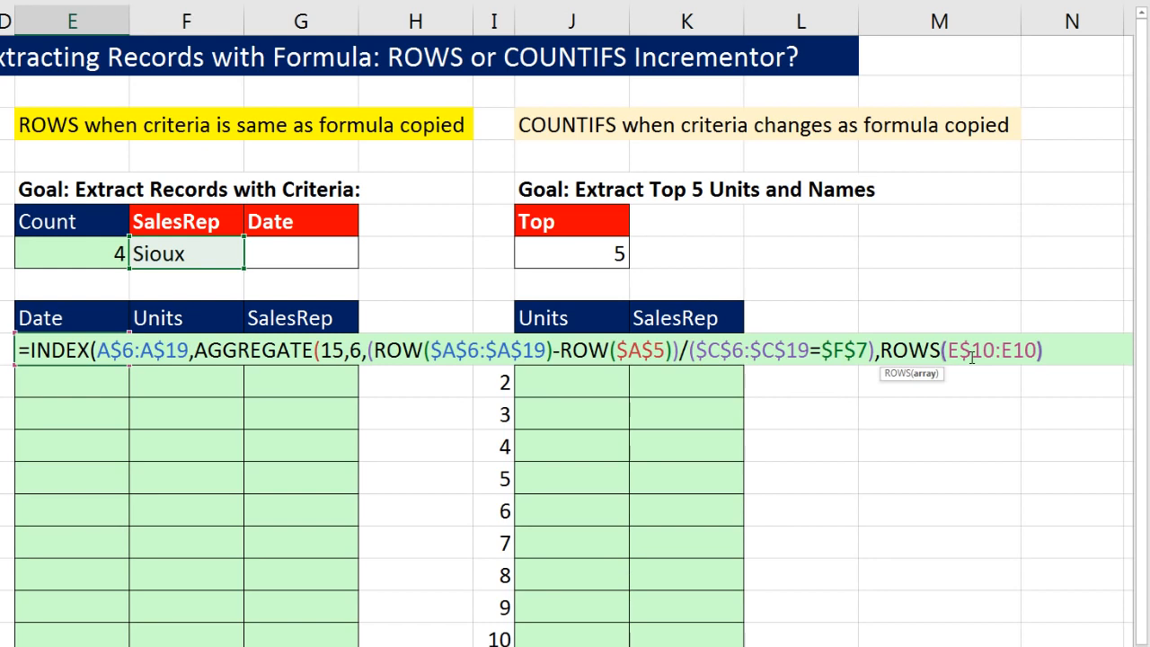
text())
- Highlight AGGREGATE's k argument ROWS(E$10:E10) to check it, and close the AGGREGATE function with a parenthesis
click(974, 351)
click(907, 349)
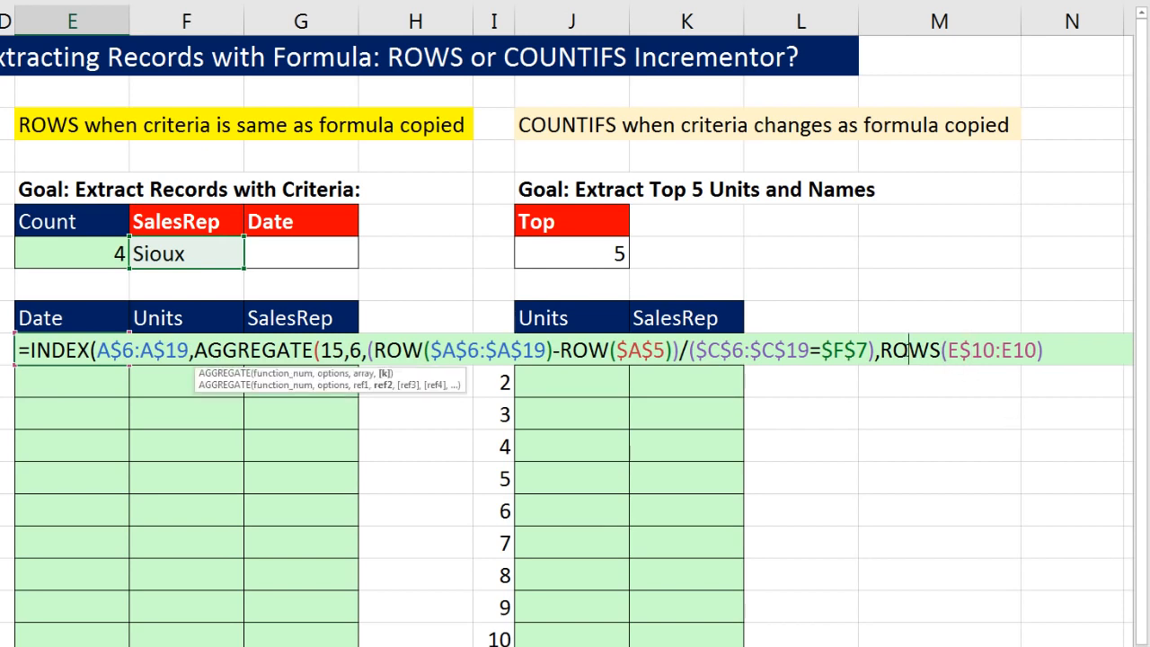
drag(433, 380, 938, 391)
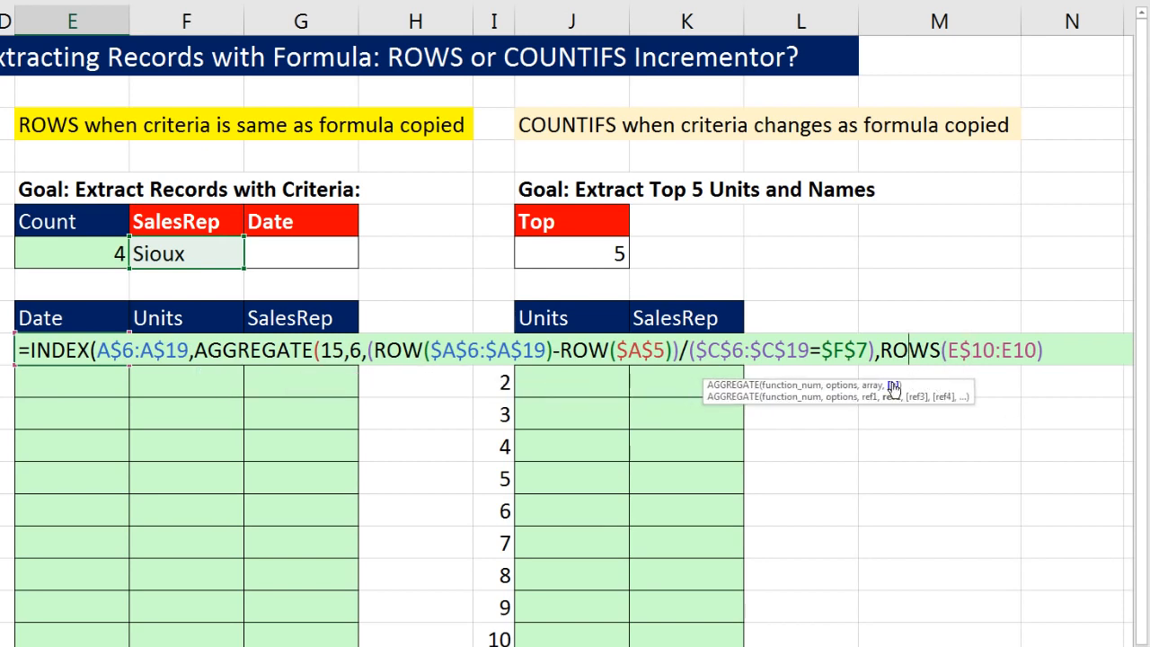
click(894, 386)
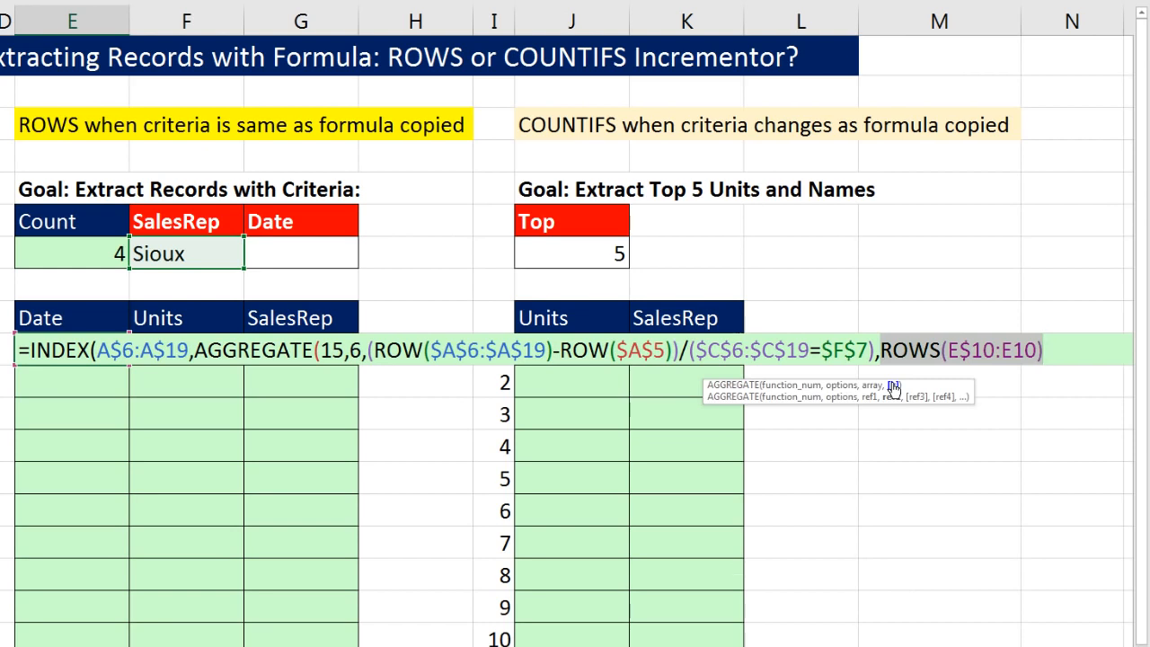
click(1050, 353)
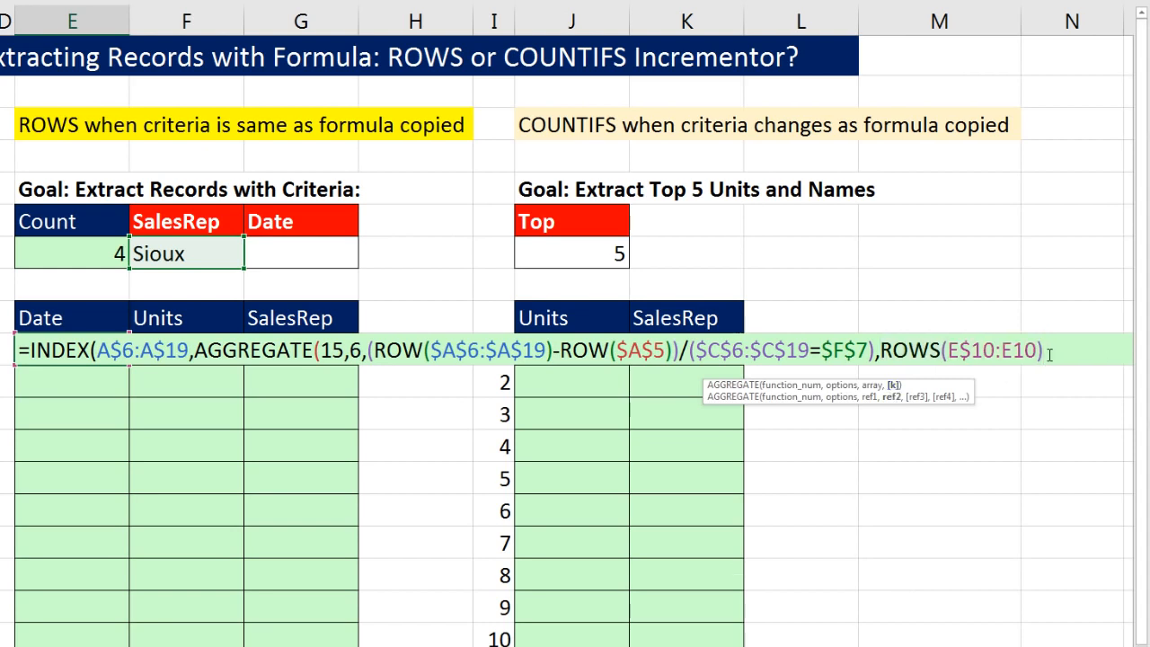
text())
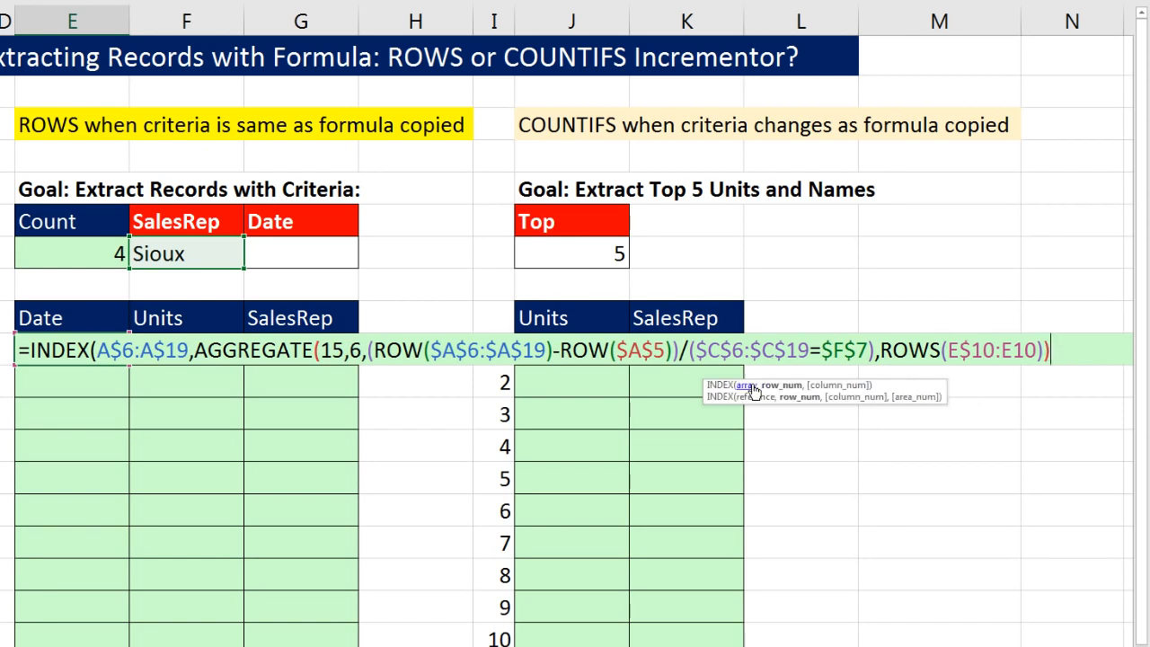
- Evaluate INDEX's row_num argument in place to inspect the row position it gives, and restore the AGGREGATE text
click(781, 387)
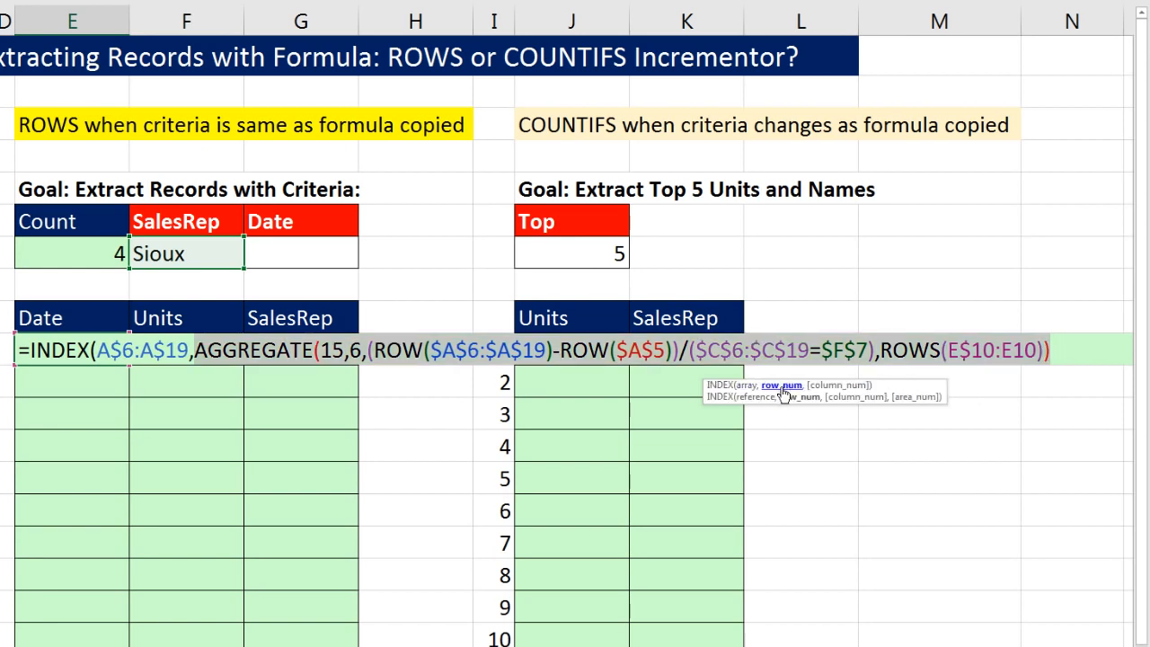
key(F9)
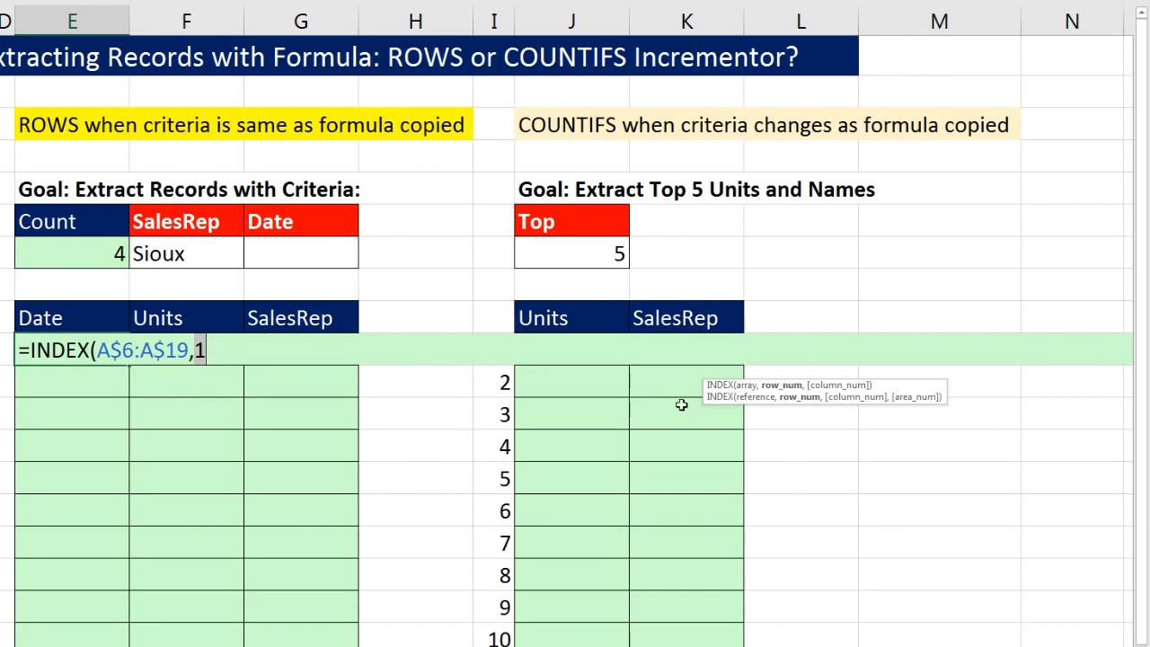
drag(717, 391, 111, 399)
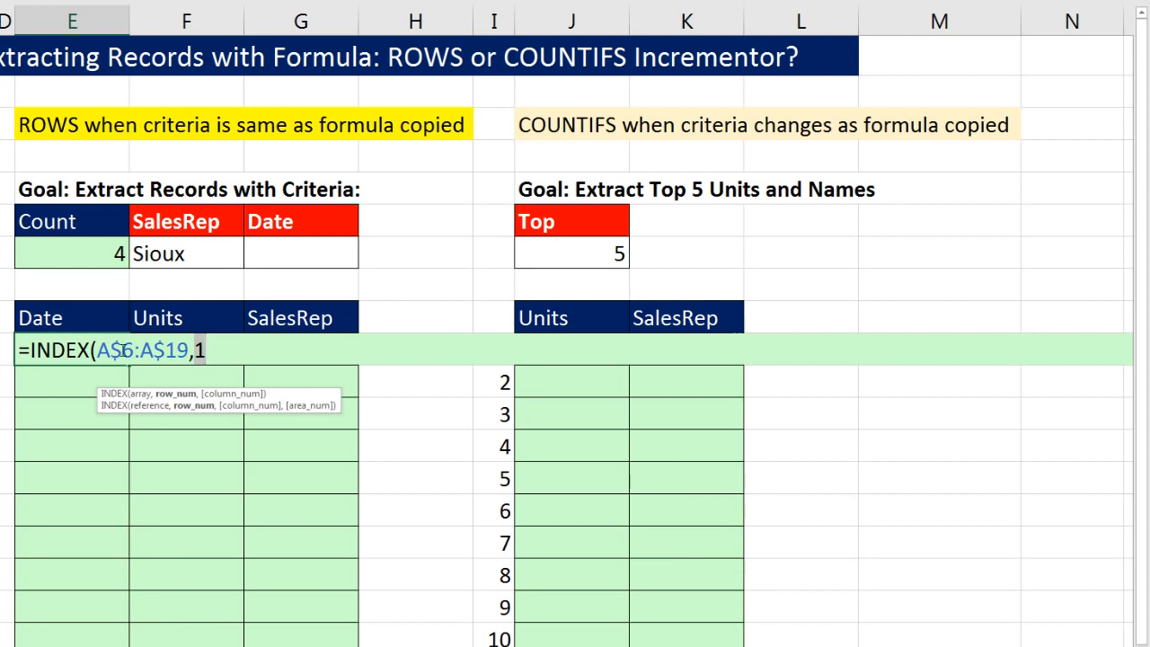
key(ctrl+z)
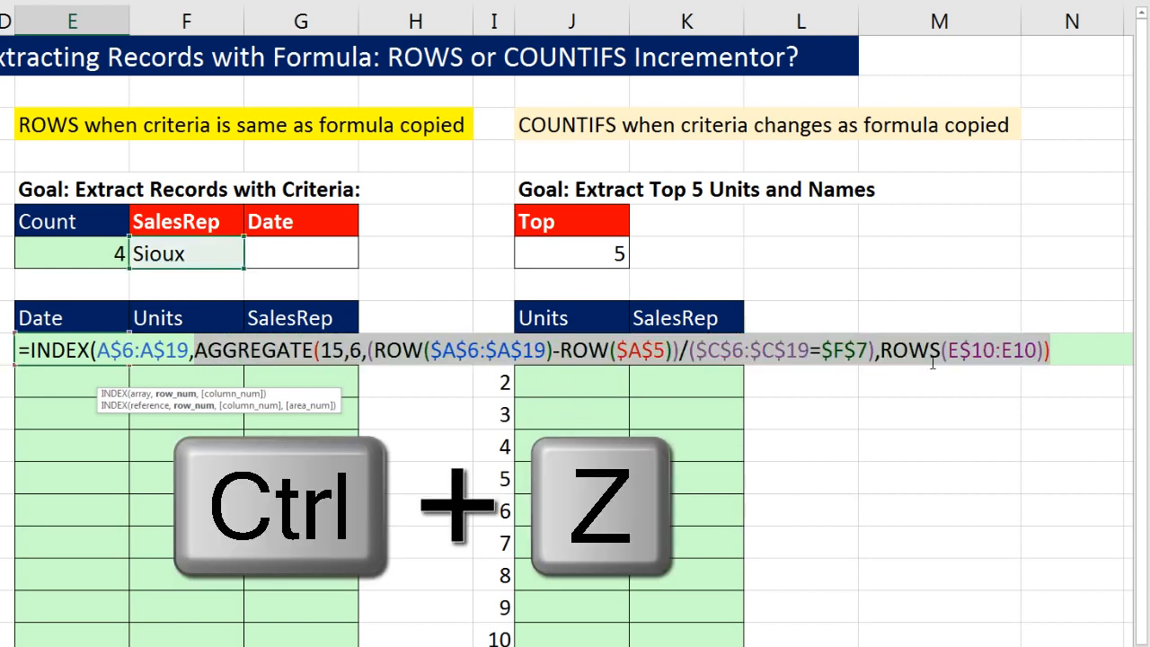
- Close the INDEX function, enter the formula in E10 and copy it down the Date column through E19
click(1065, 355)
text())
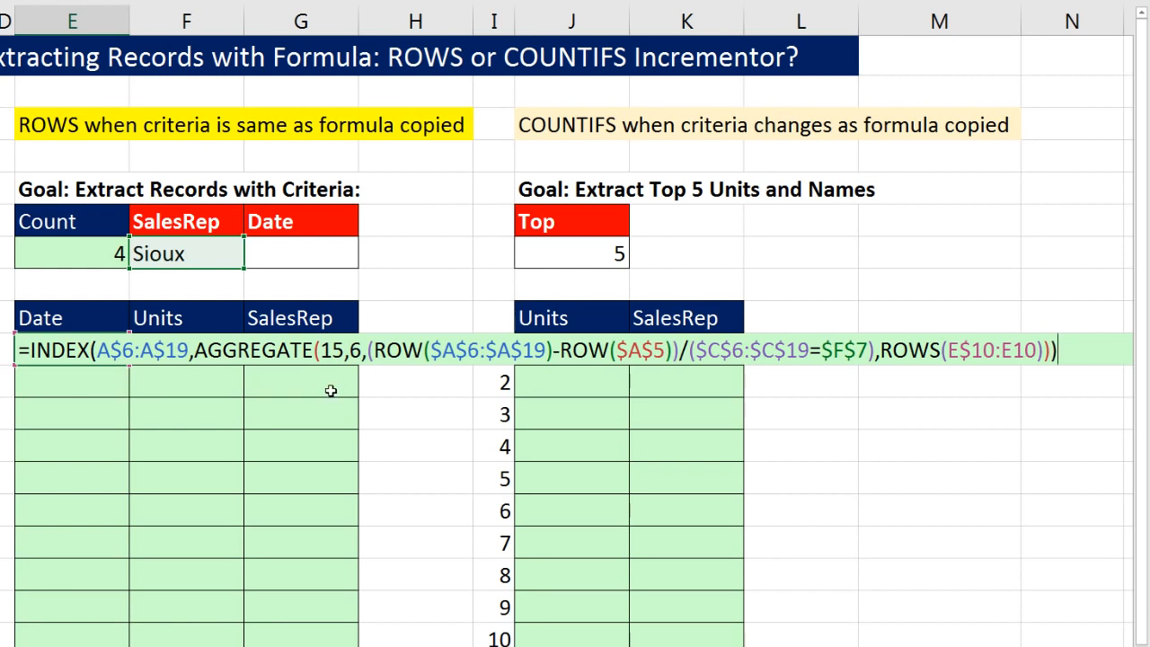
key(ctrl+Return)
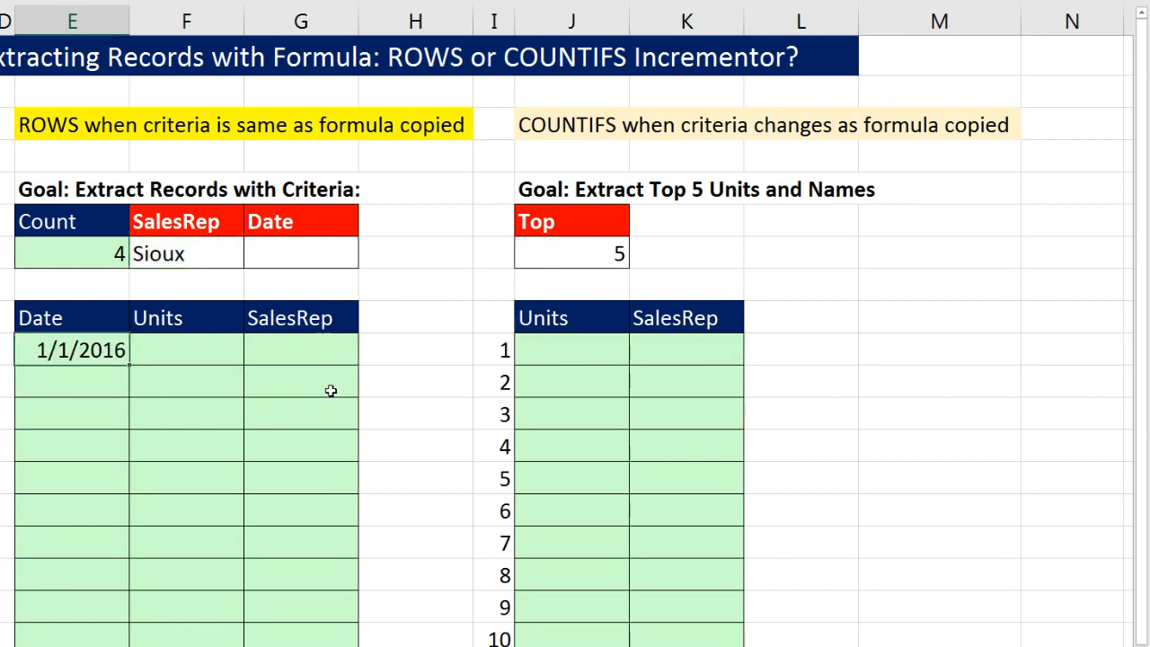
drag(131, 365, 121, 645)
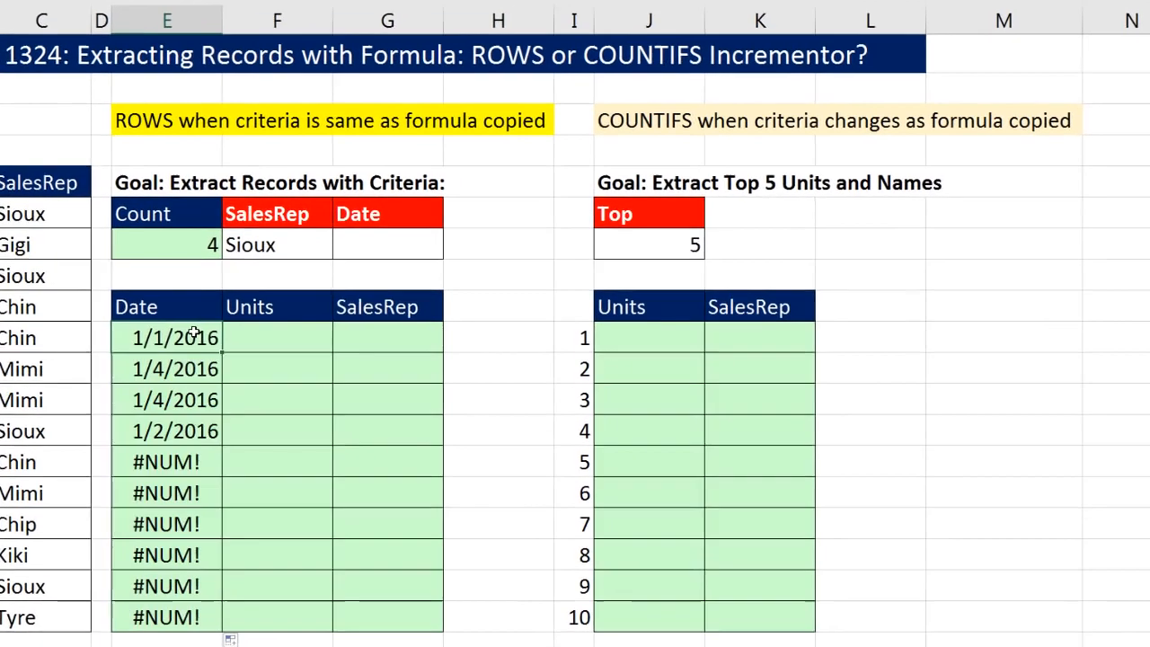
- Try wrapping the INDEX formula in E10 in IFERROR, and remove that function from the formula
key(F2)
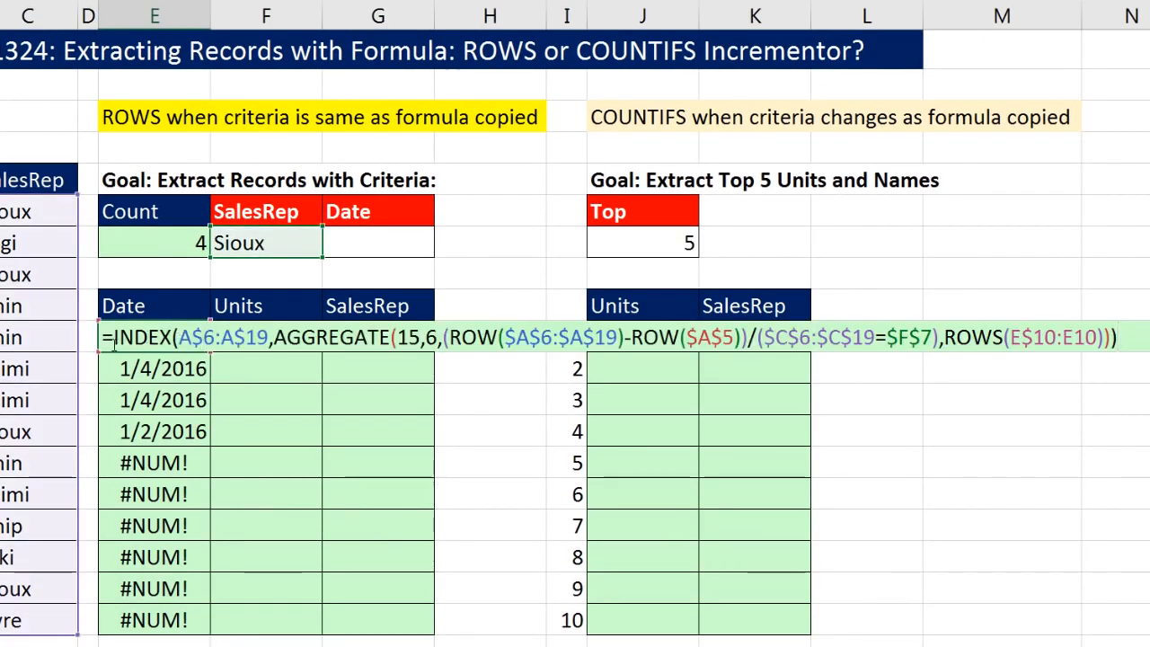
text(if)
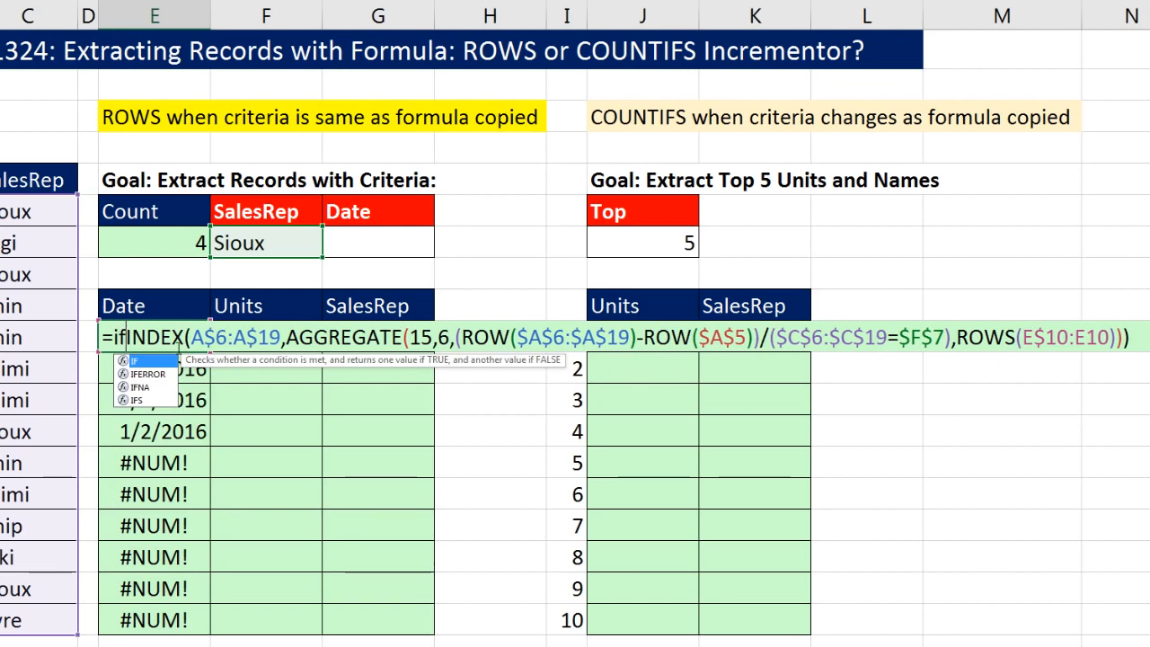
key(Down)
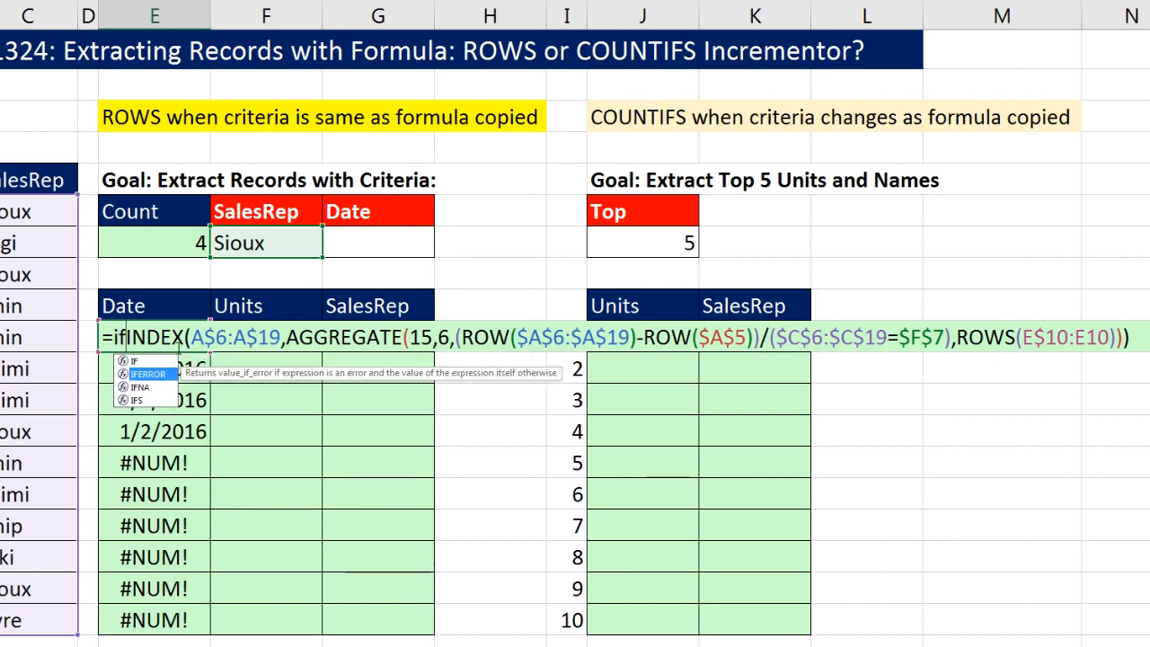
key(Tab)
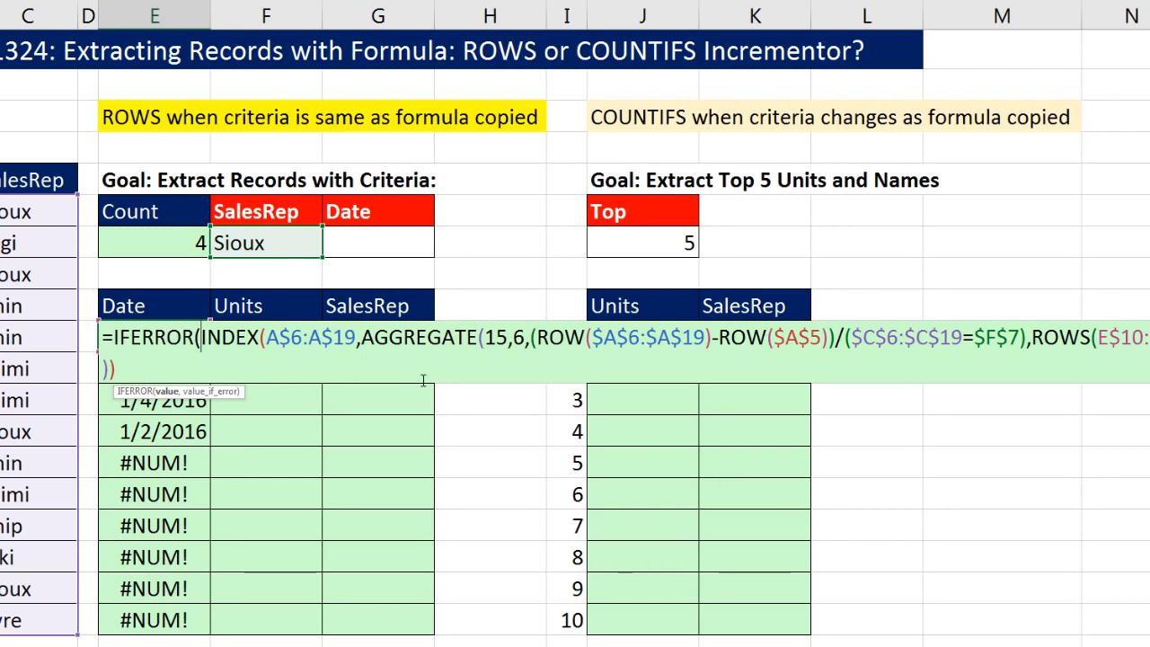
key(BackSpace)
key(BackSpace)
key(BackSpace)
key(BackSpace)
key(BackSpace)
key(BackSpace)
key(BackSpace)
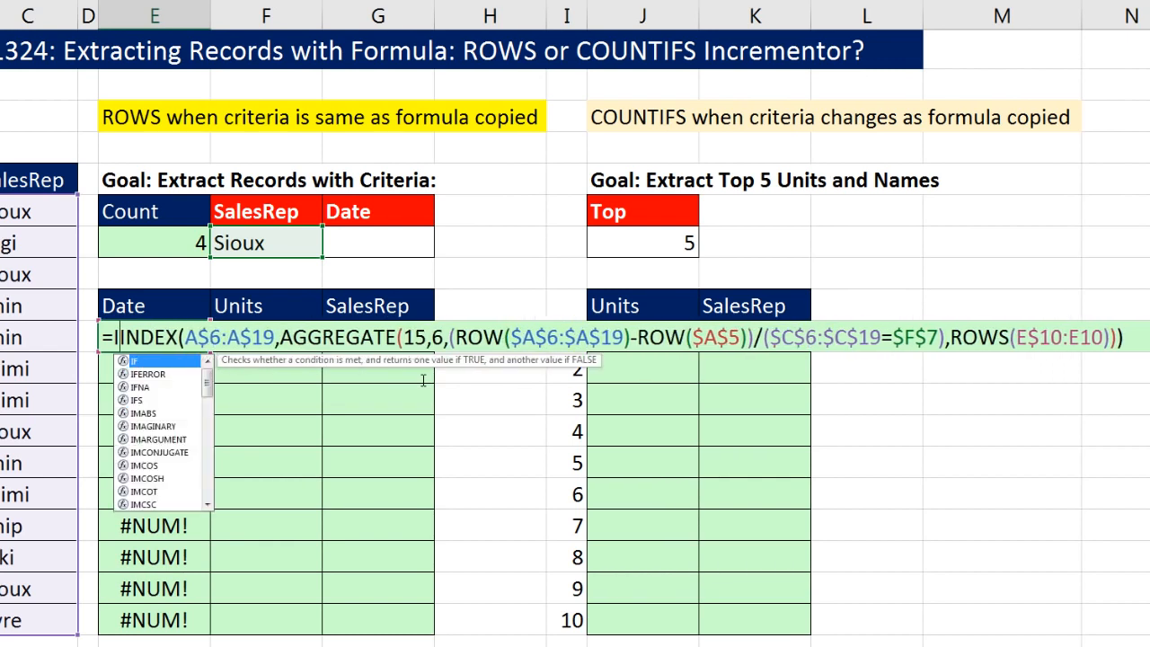
key(BackSpace)
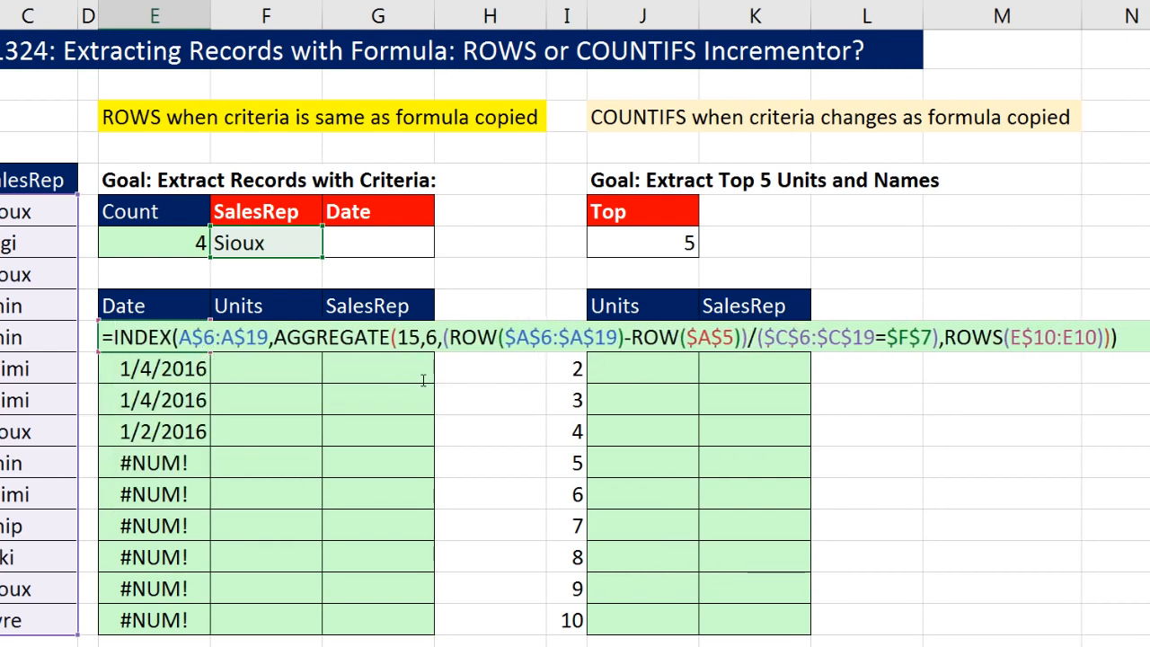
- Wrap the E10 formula in IF and start its logical test with a copy of AGGREGATE's k argument, ROWS(E$10:E10)
text(if)
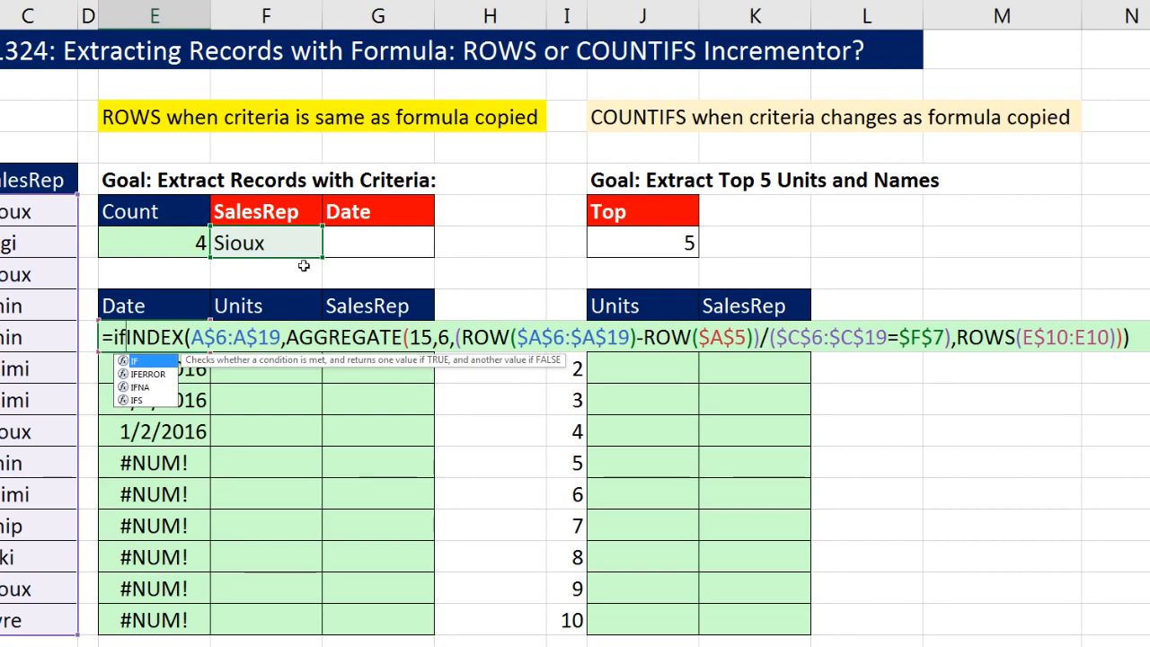
key(Tab)
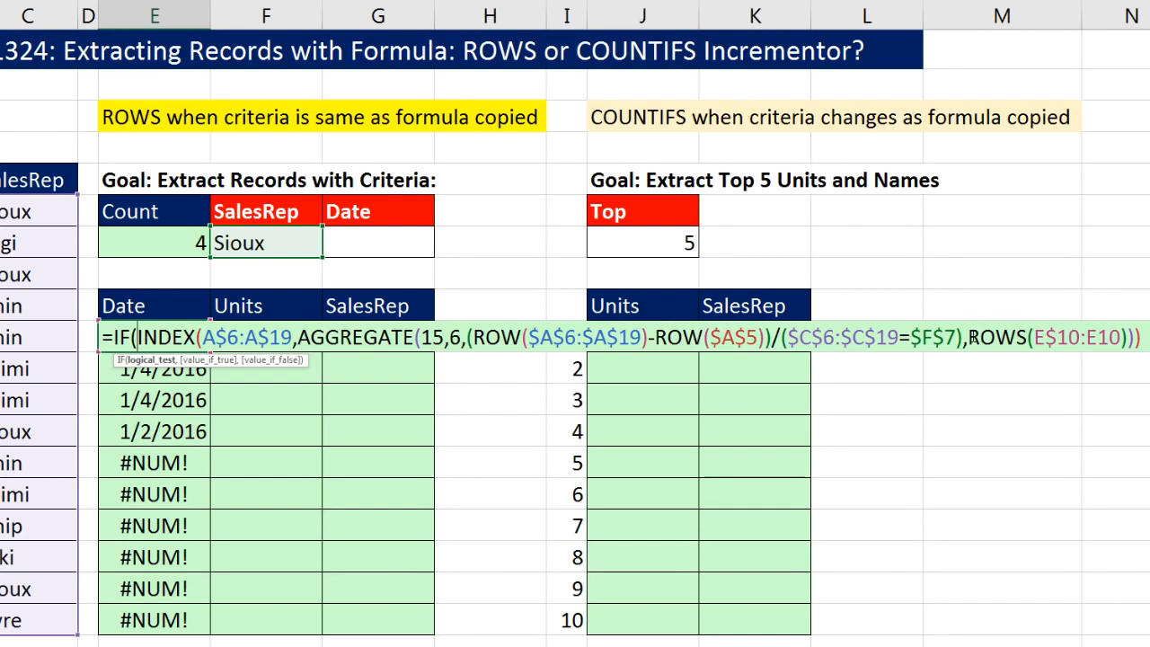
drag(972, 337, 1129, 336)
key(ctrl+c)
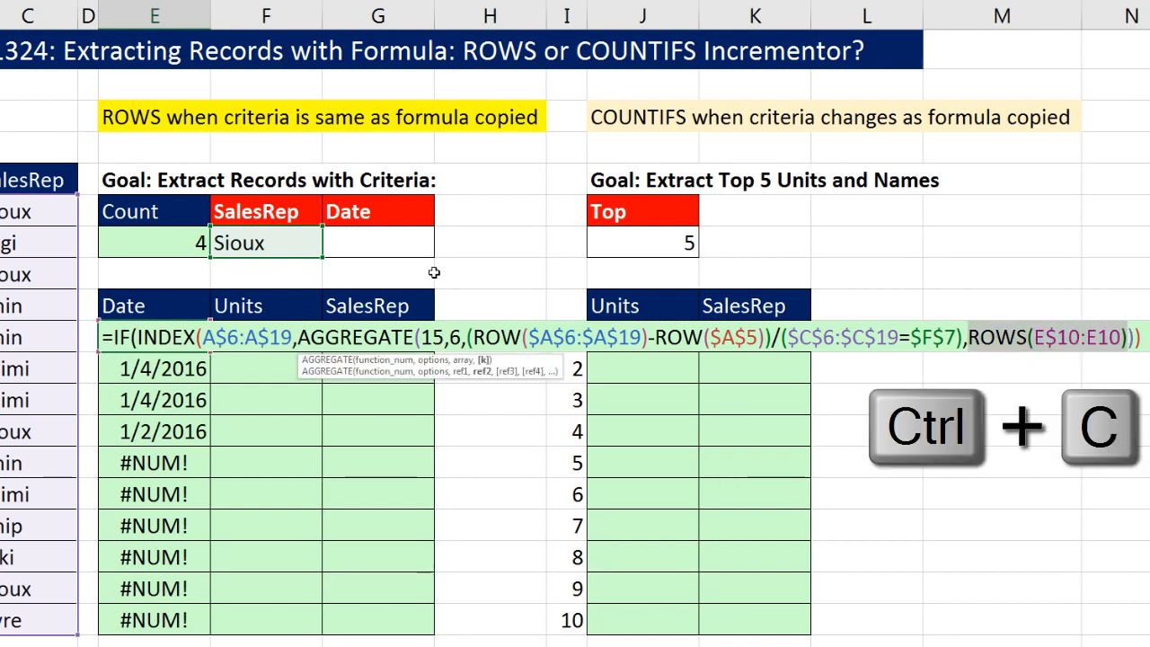
click(136, 338)
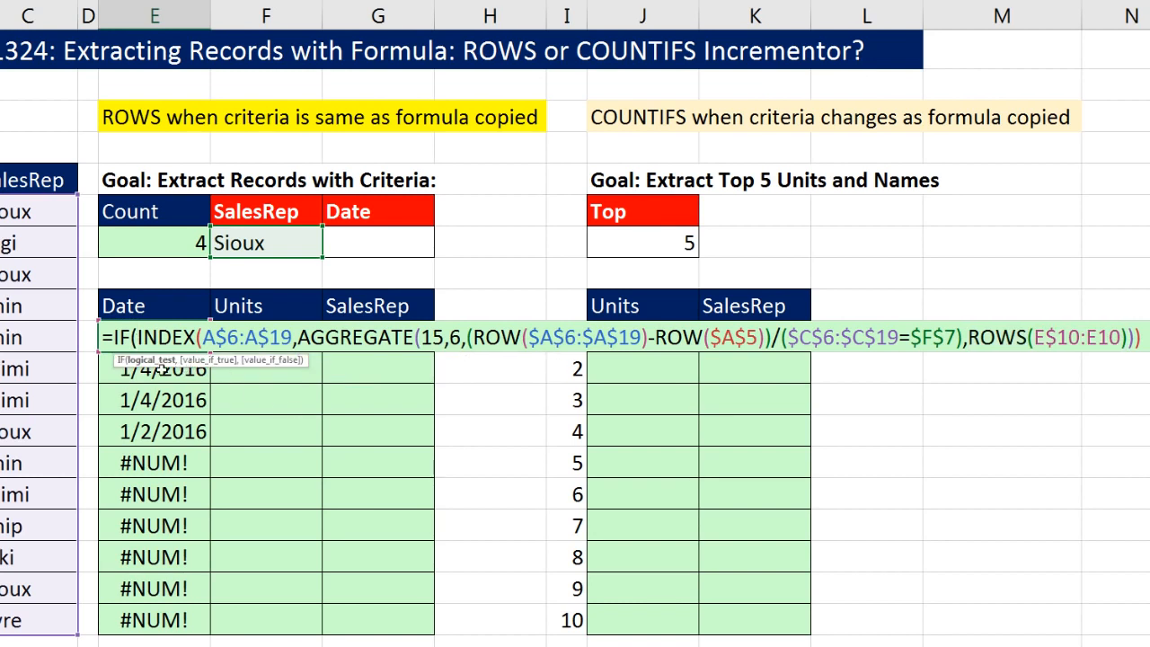
key(ctrl+v)
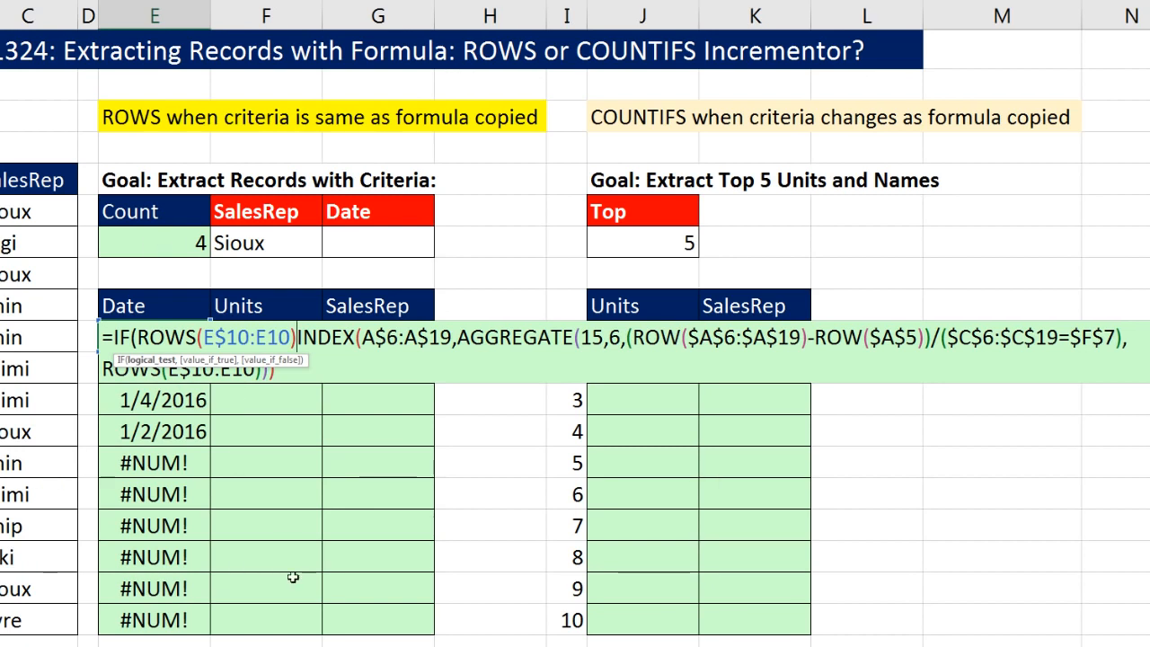
- Complete IF's logical test with >$E$7 and set value_if_true to "", keeping the INDEX expression as value_if_false
text(>)
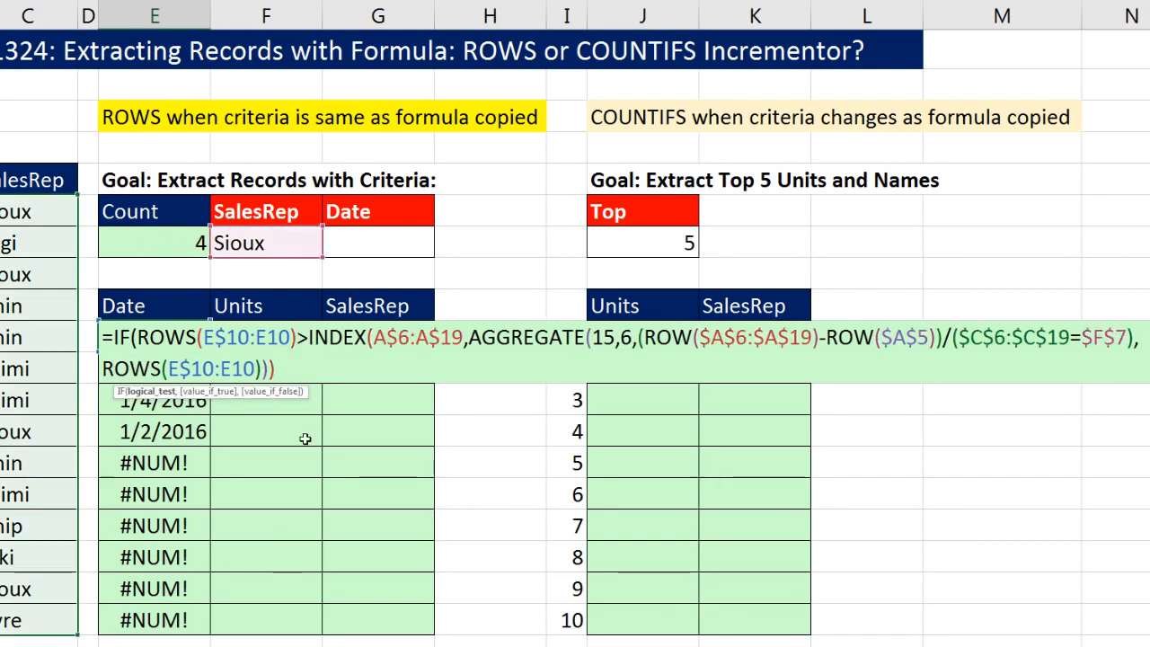
click(196, 241)
key(F4)
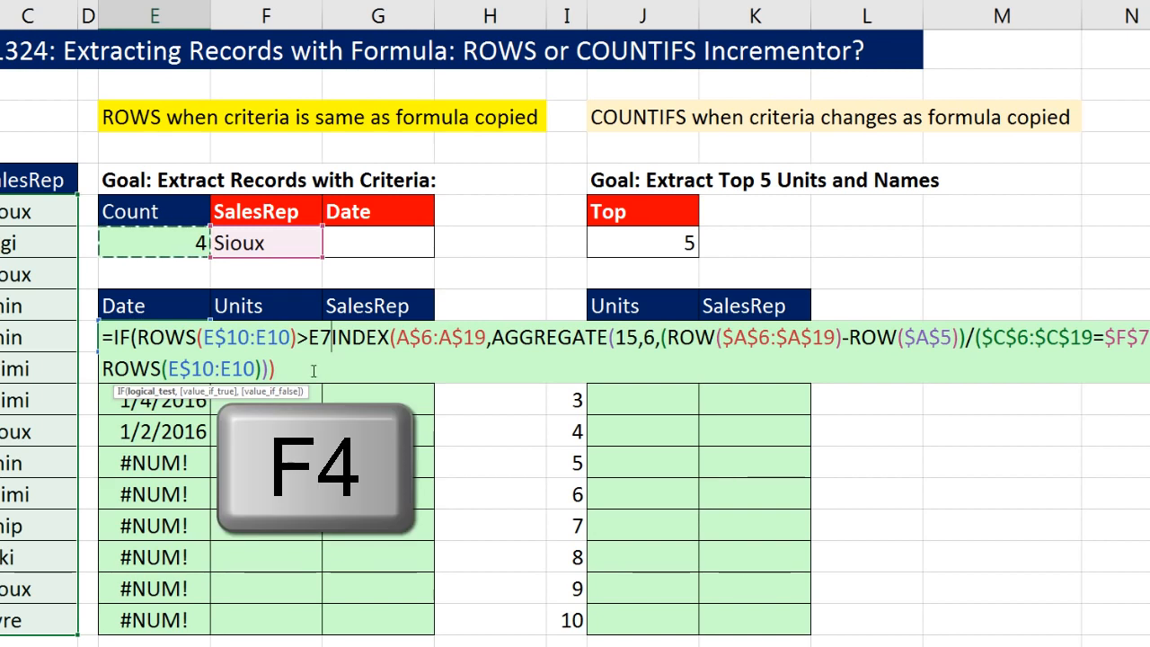
text(,)
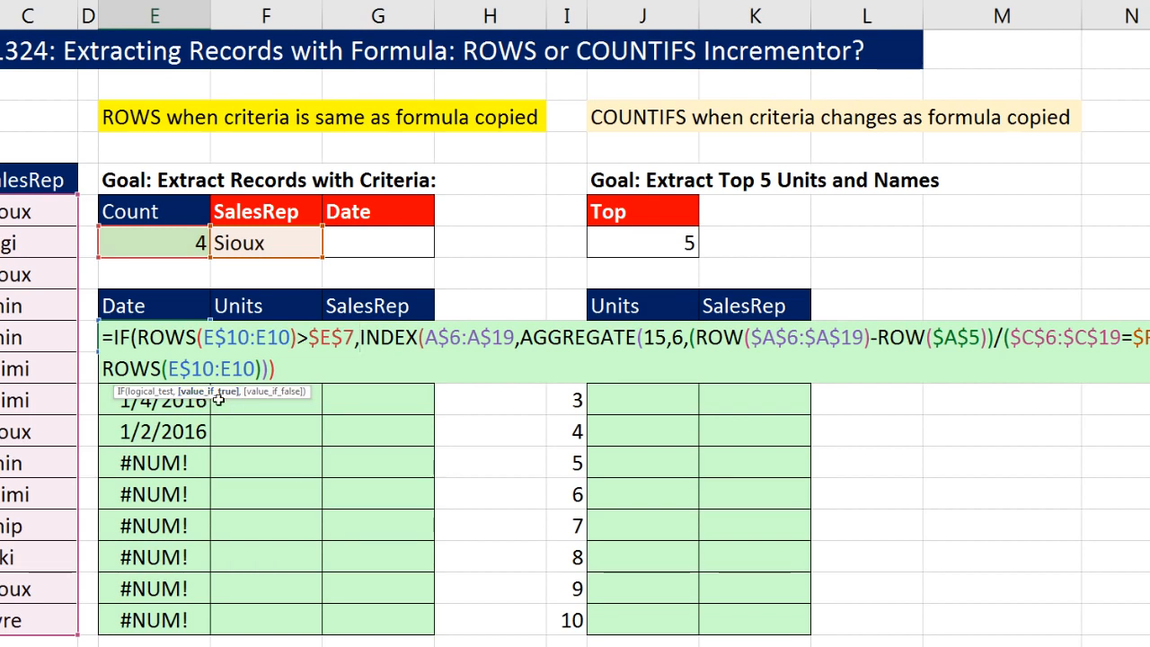
text("")
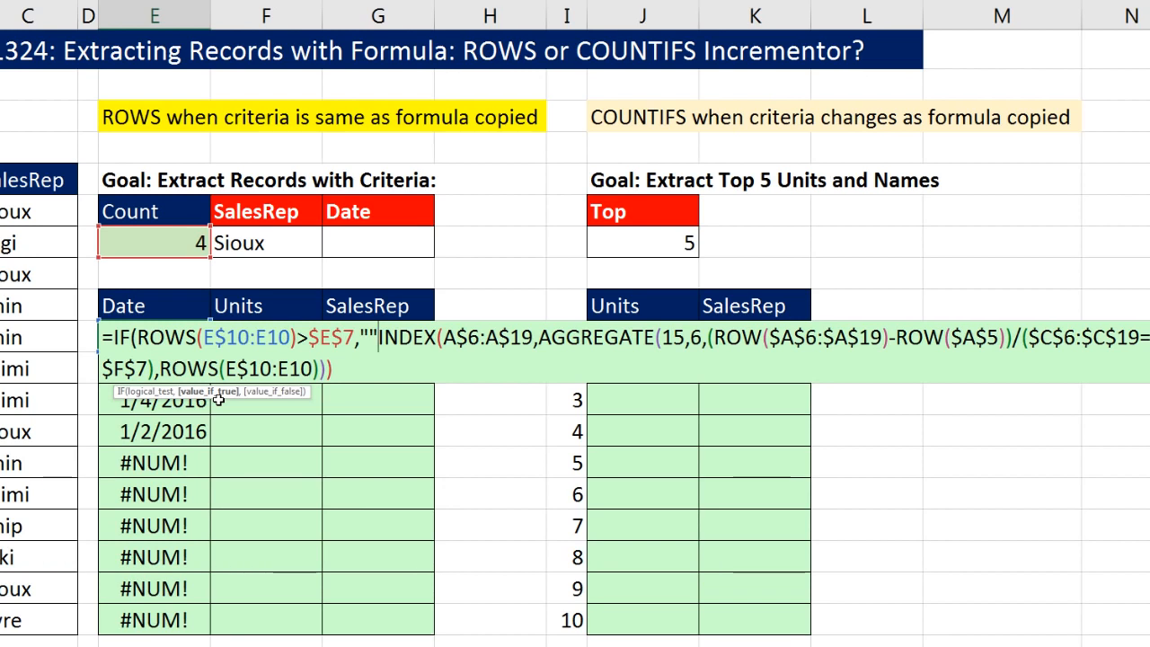
text(,)
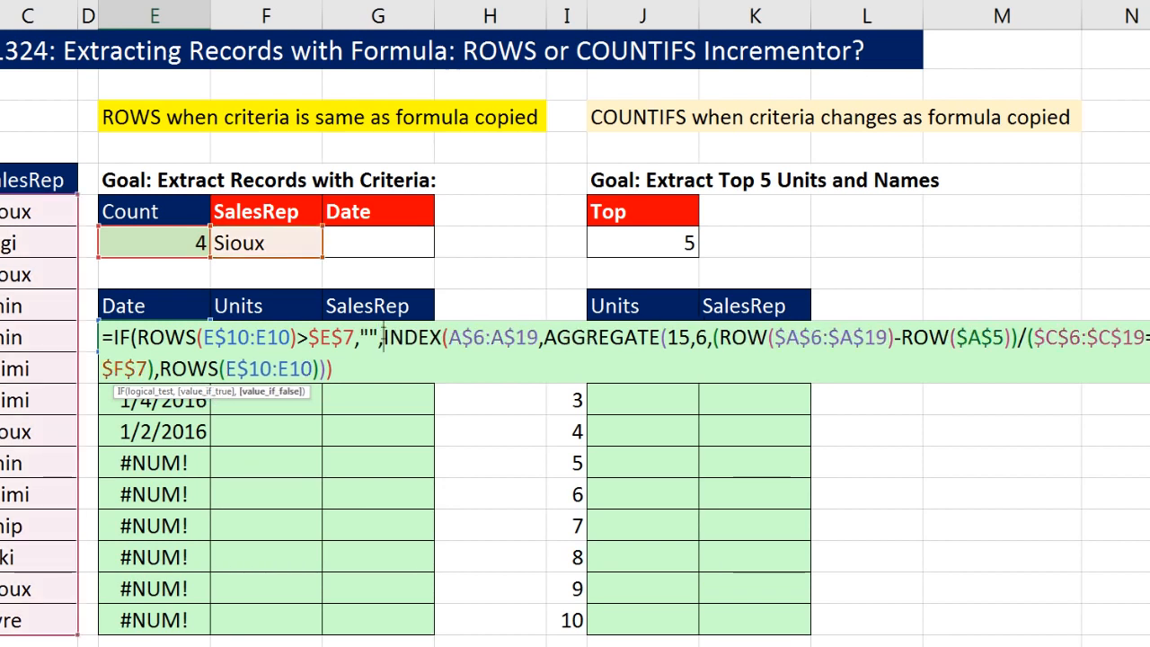
- Check IF's two value arguments by highlighting them, then close the function and copy the formula from E10 down through E19
click(269, 393)
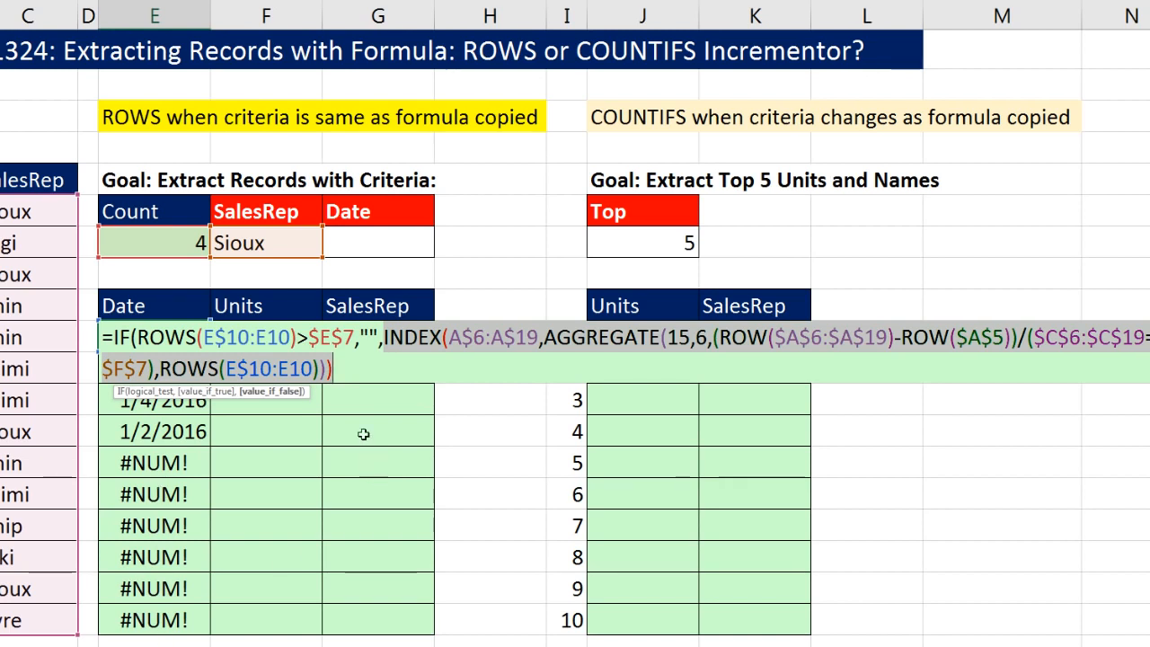
double_click(368, 337)
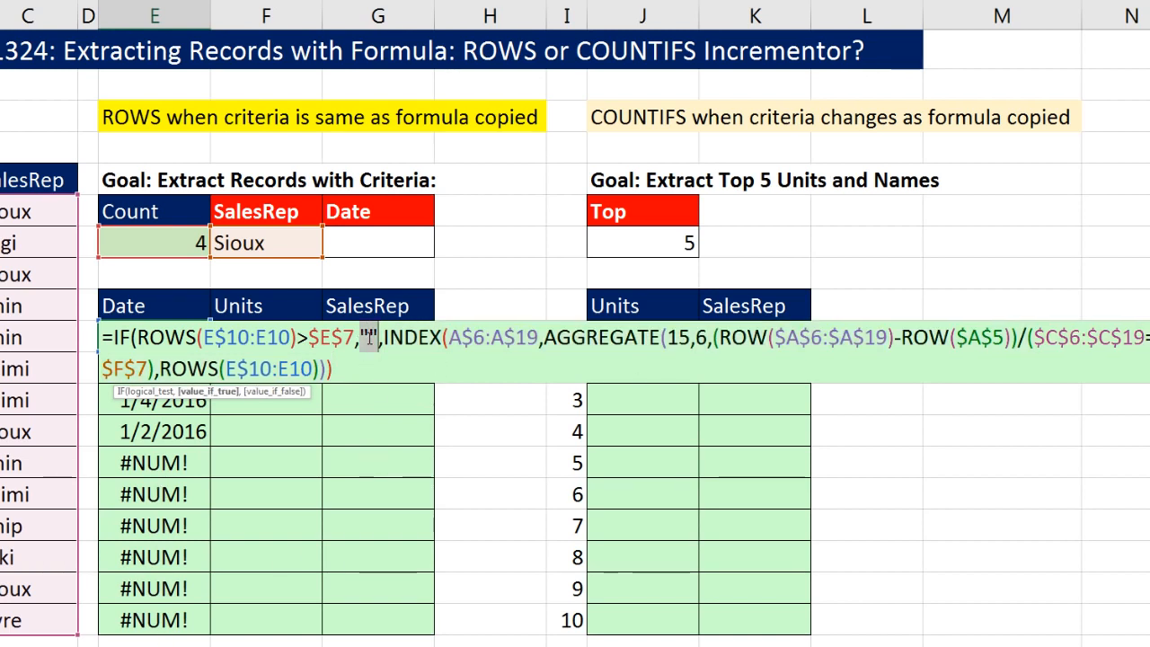
click(354, 372)
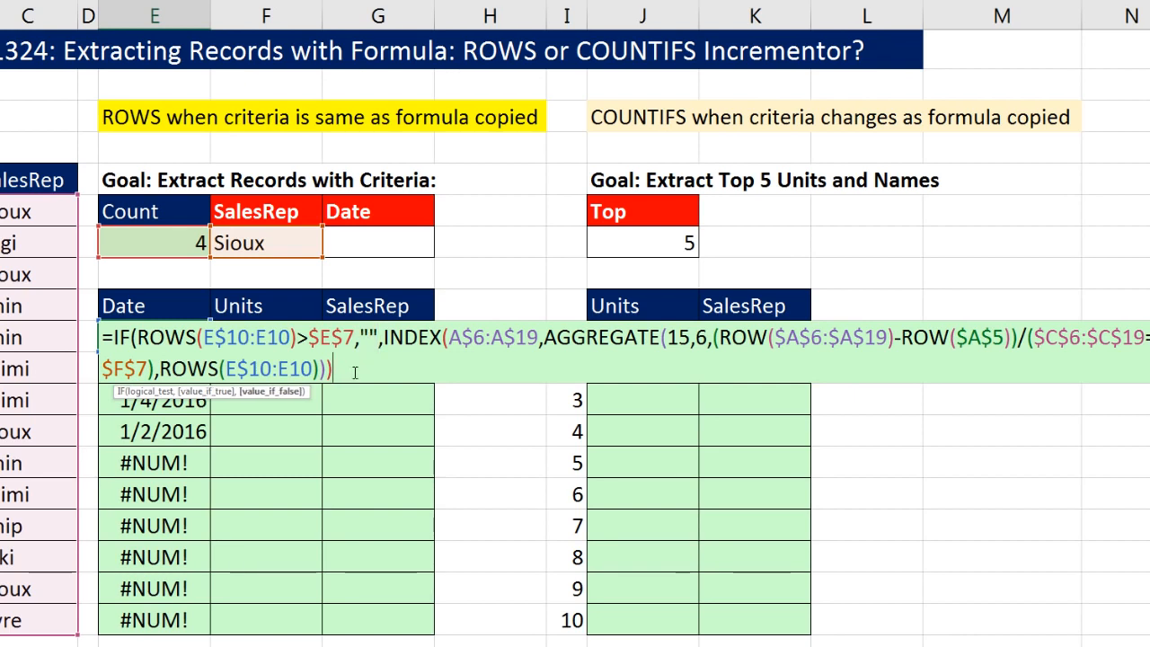
text())
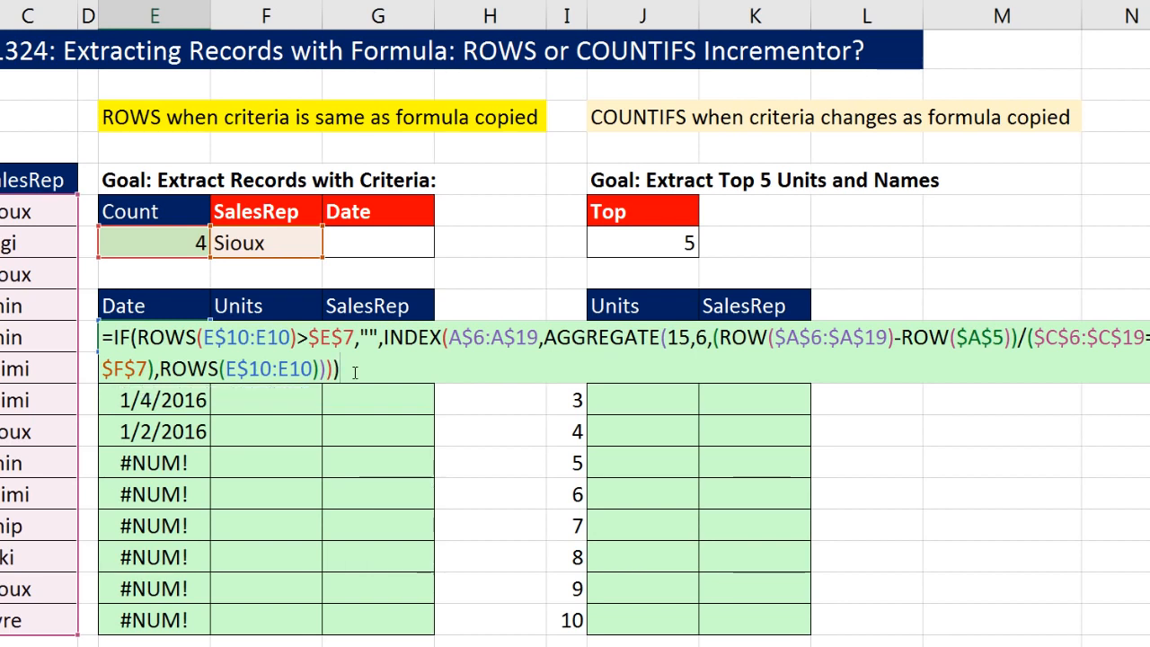
key(ctrl+Return)
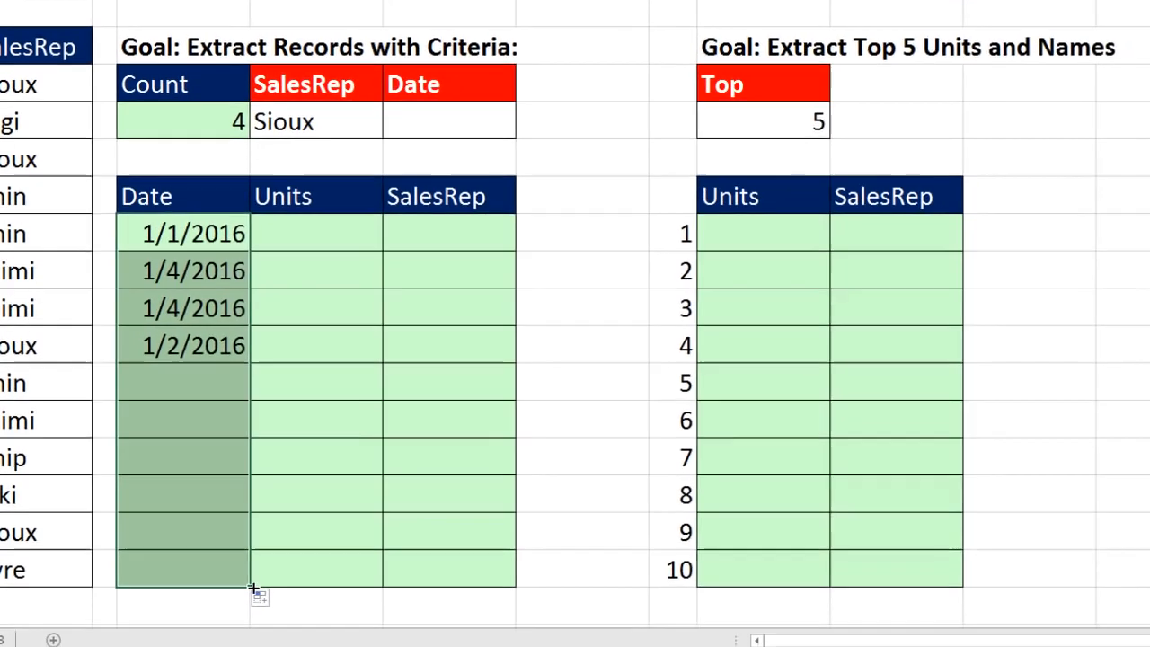
- Copy the Date column formulas across the Units and SalesRep columns, filling without formatting
drag(230, 615, 443, 622)
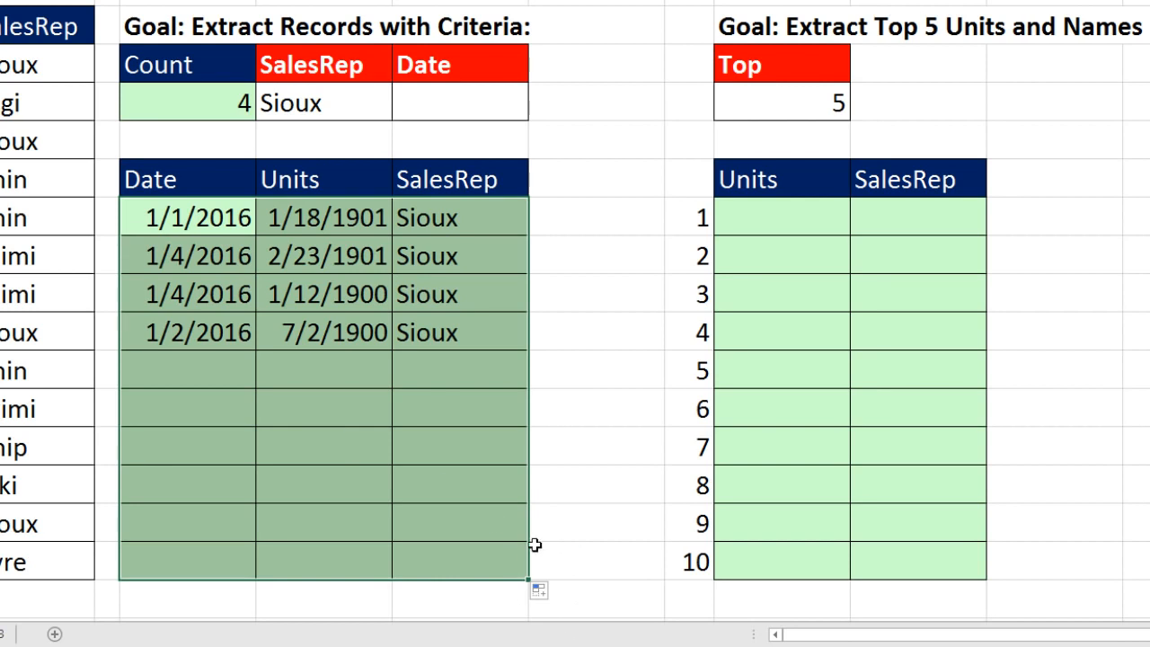
click(555, 596)
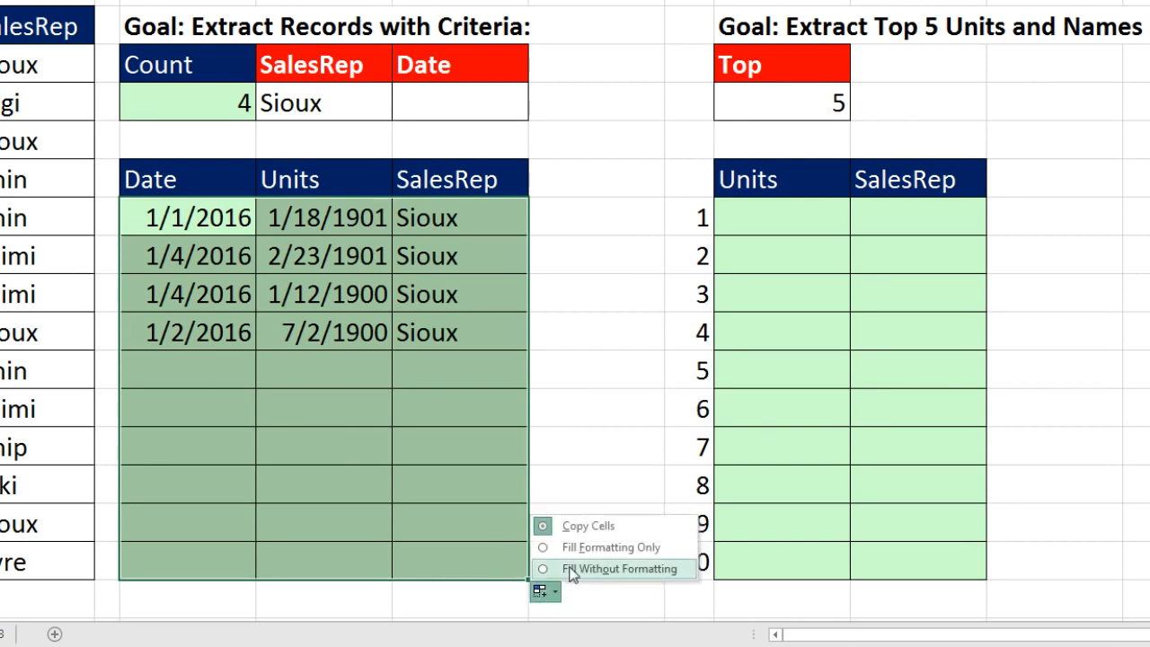
click(571, 571)
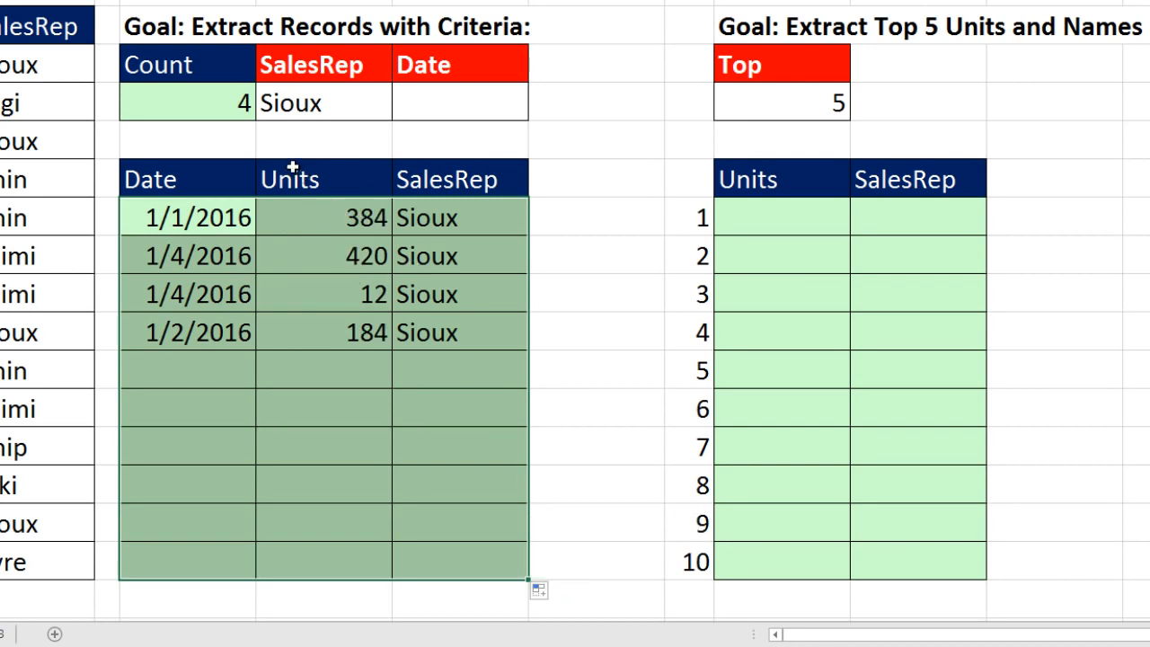
- Change the SalesRep criterion in F7 to the third name in its drop-down list
click(291, 106)
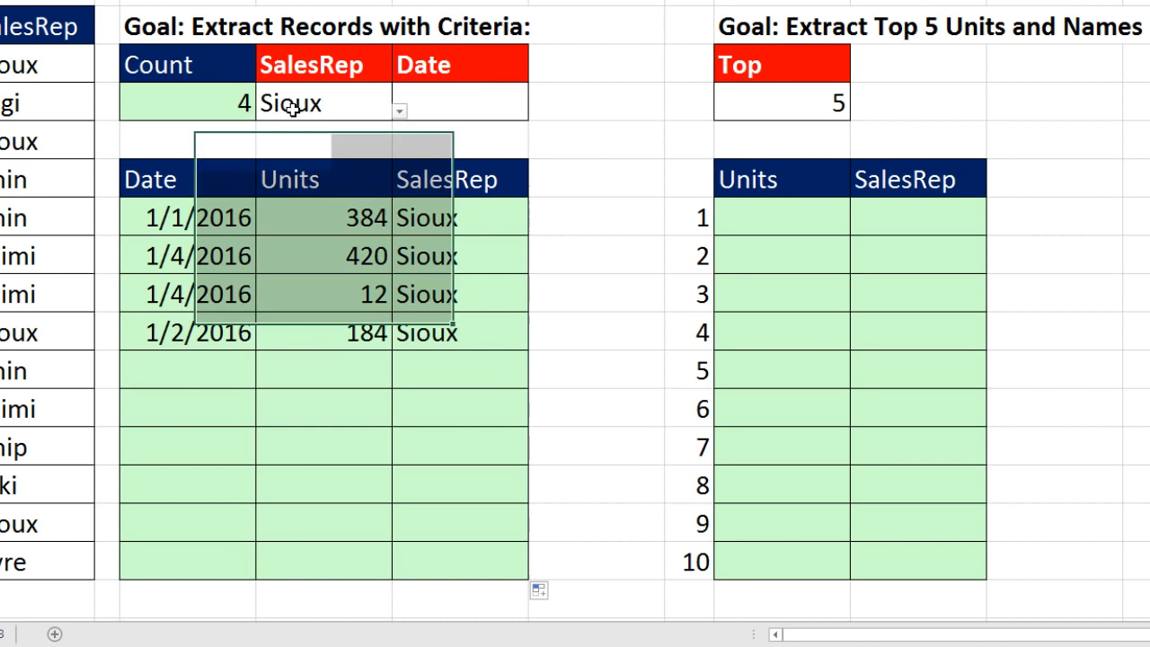
click(399, 112)
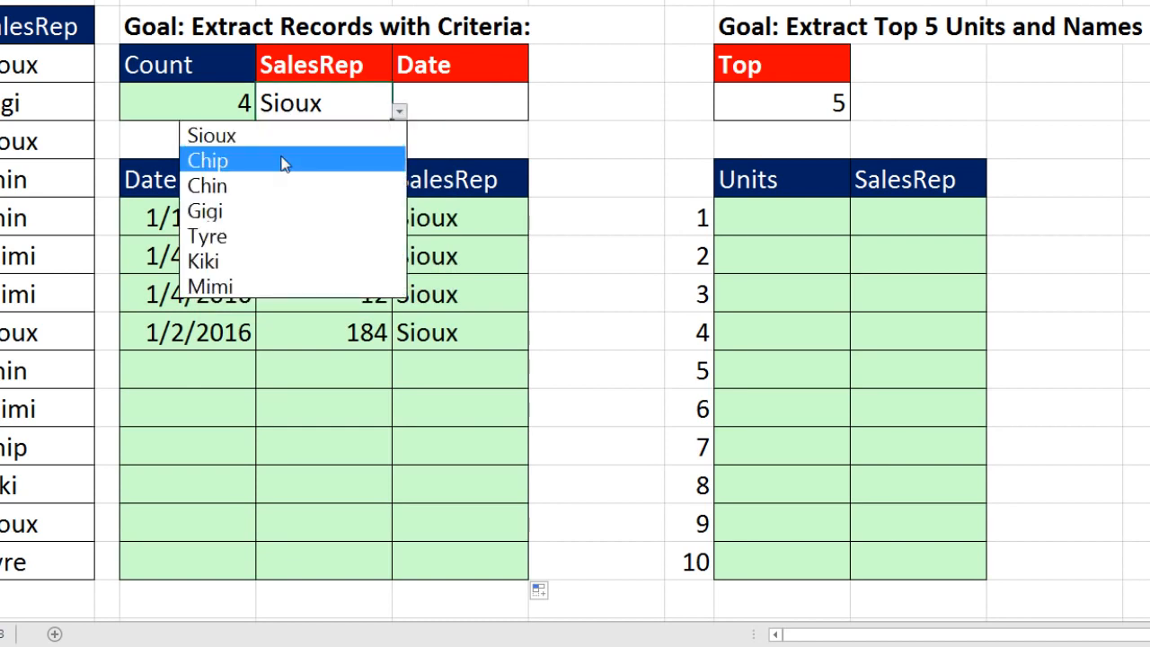
click(267, 185)
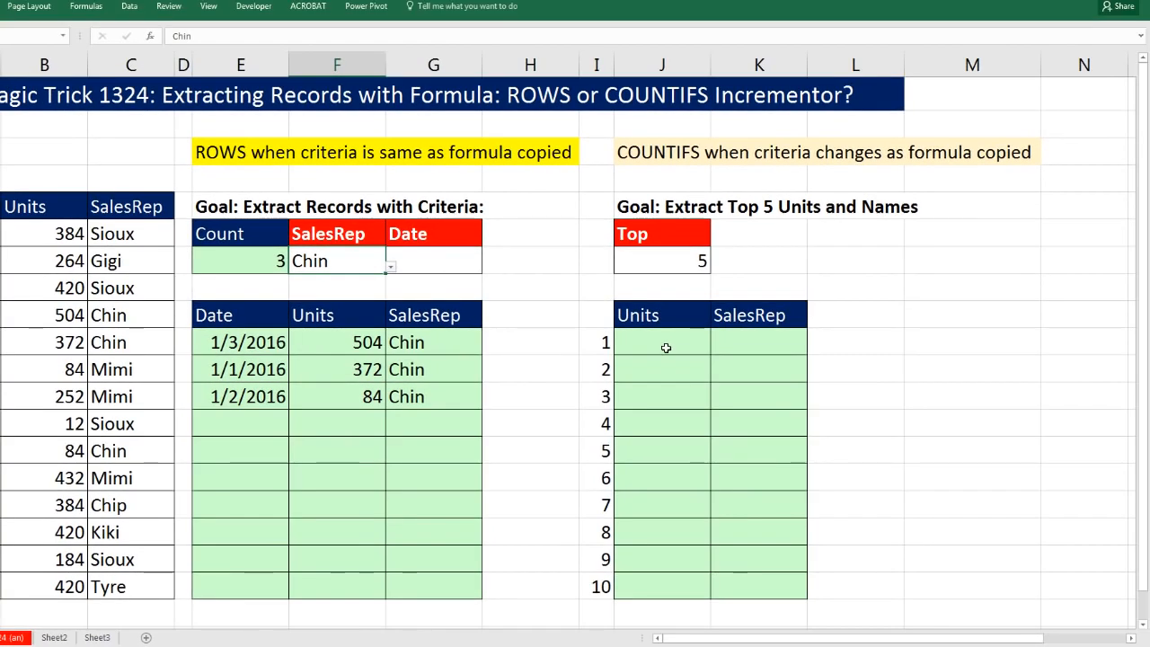
- Enter =LARGE($B$6:$B$19,I10) in J10 and copy it down the Top 5 table's Units column through J19
click(665, 347)
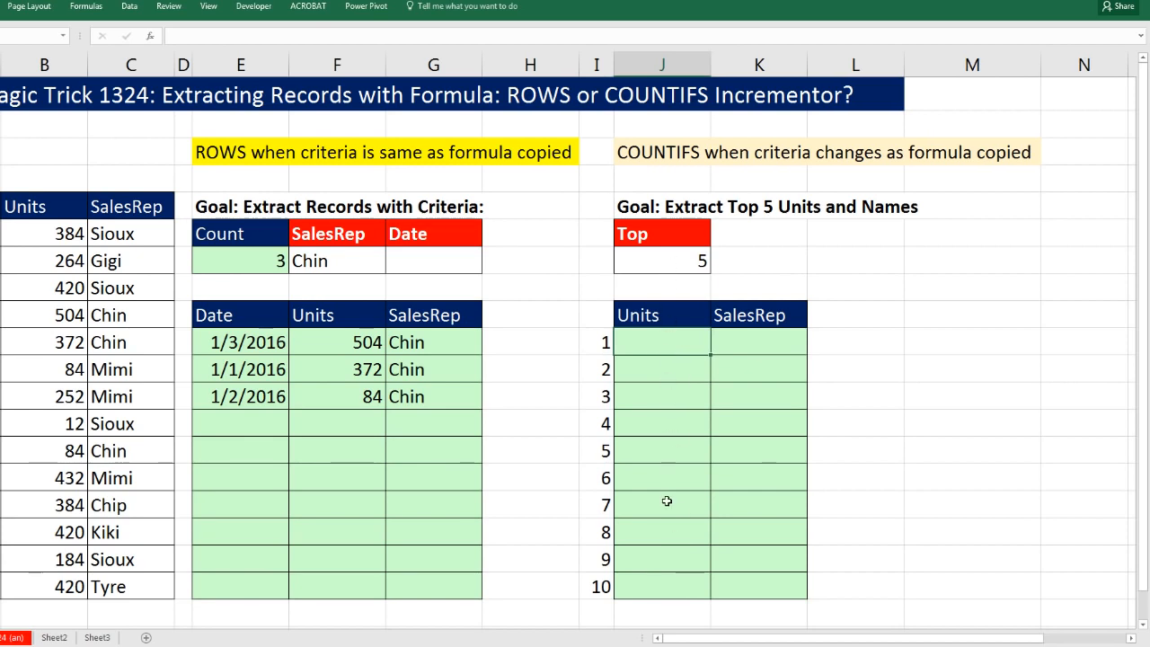
text(=la)
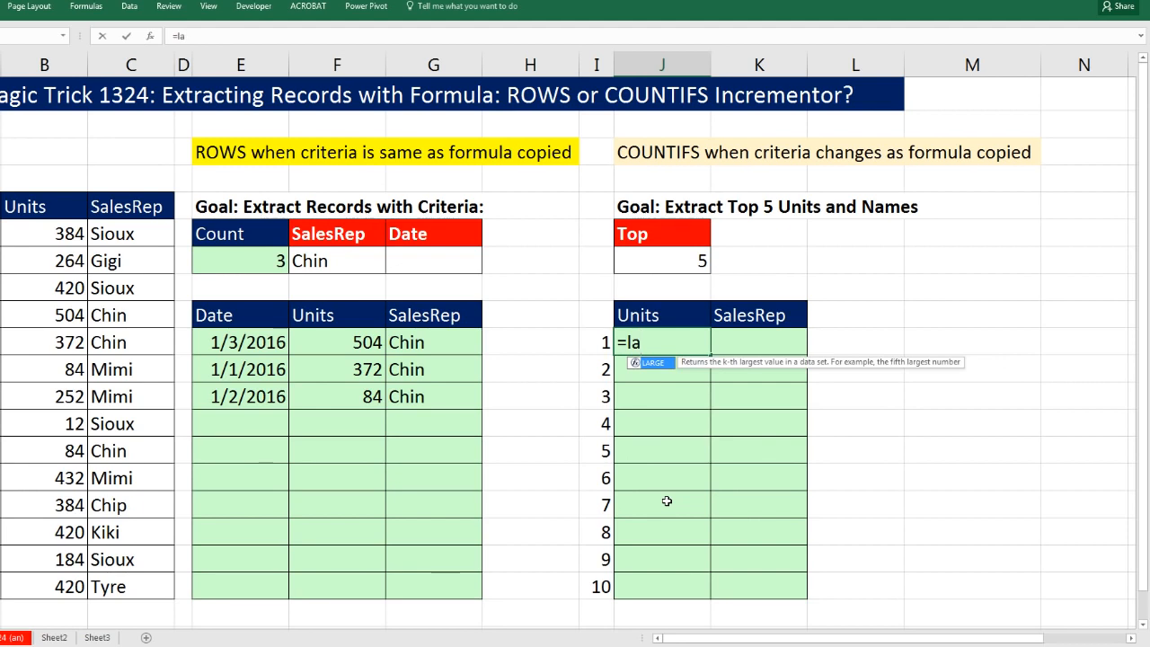
key(Tab)
drag(42, 240, 72, 589)
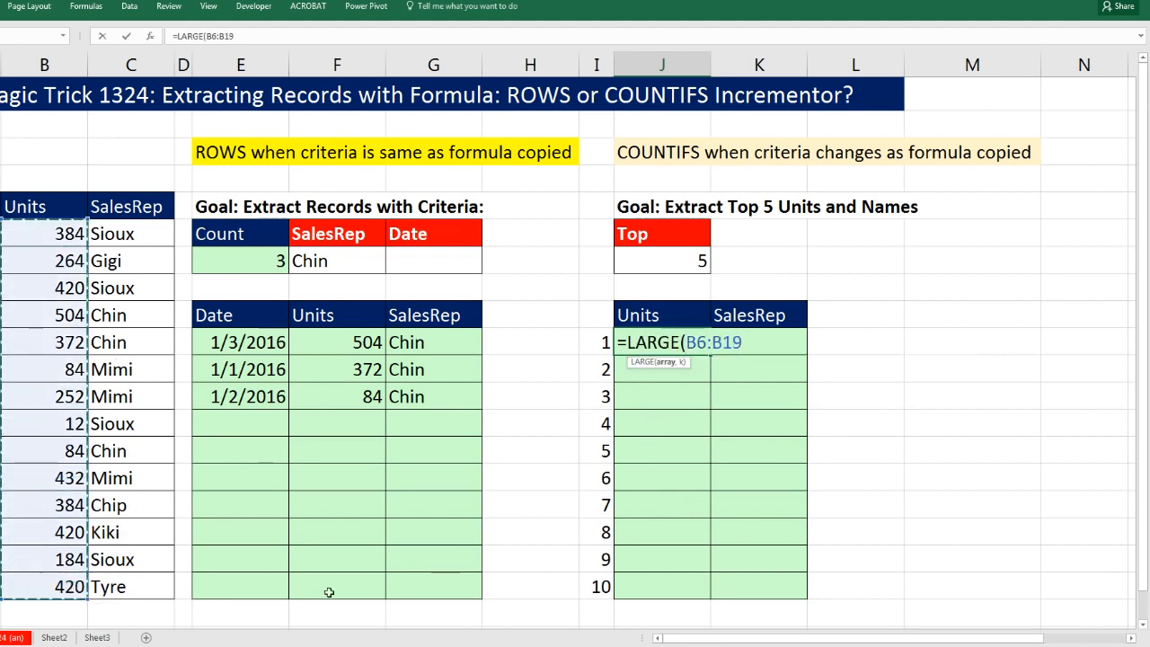
key(F4)
text(,)
click(587, 337)
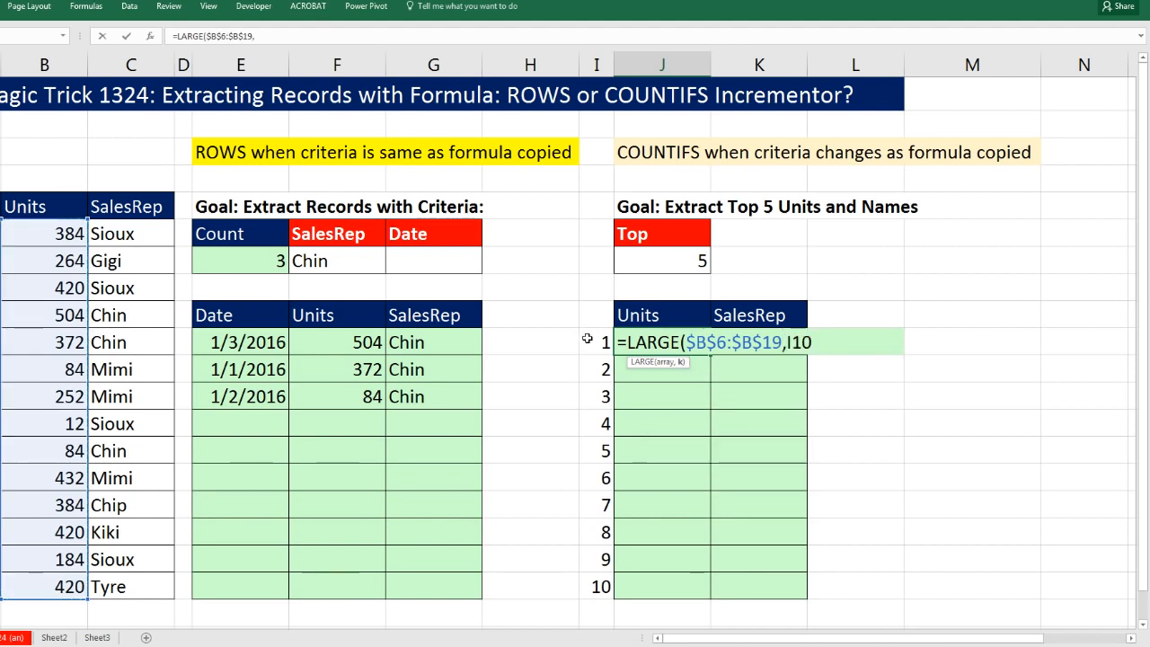
key(ctrl+Return)
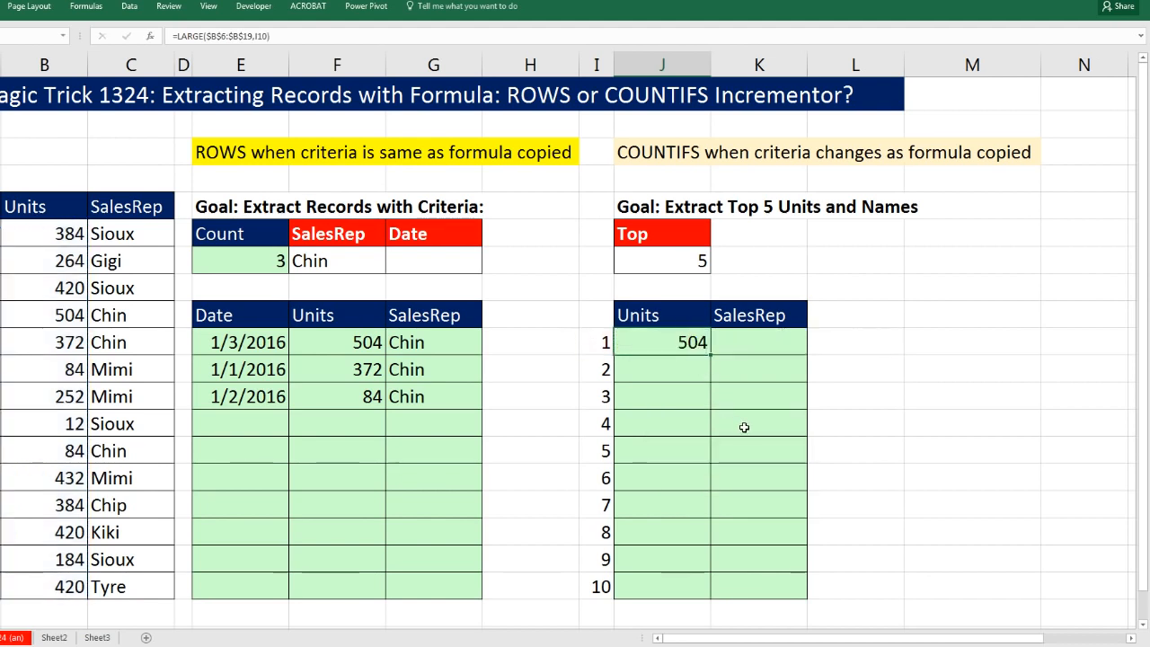
double_click(710, 356)
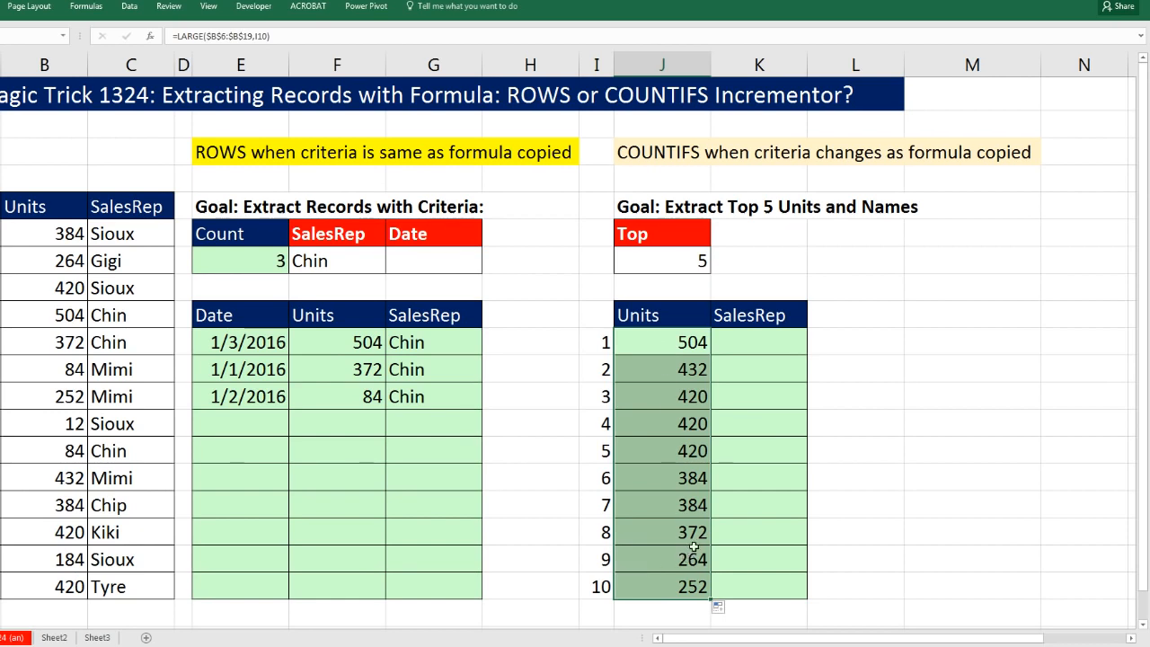
- Change J10's formula to =IF(I10>$J$7,"",LARGE($B$6:$B$19,I10)) and copy it down the Units column through J19
double_click(664, 345)
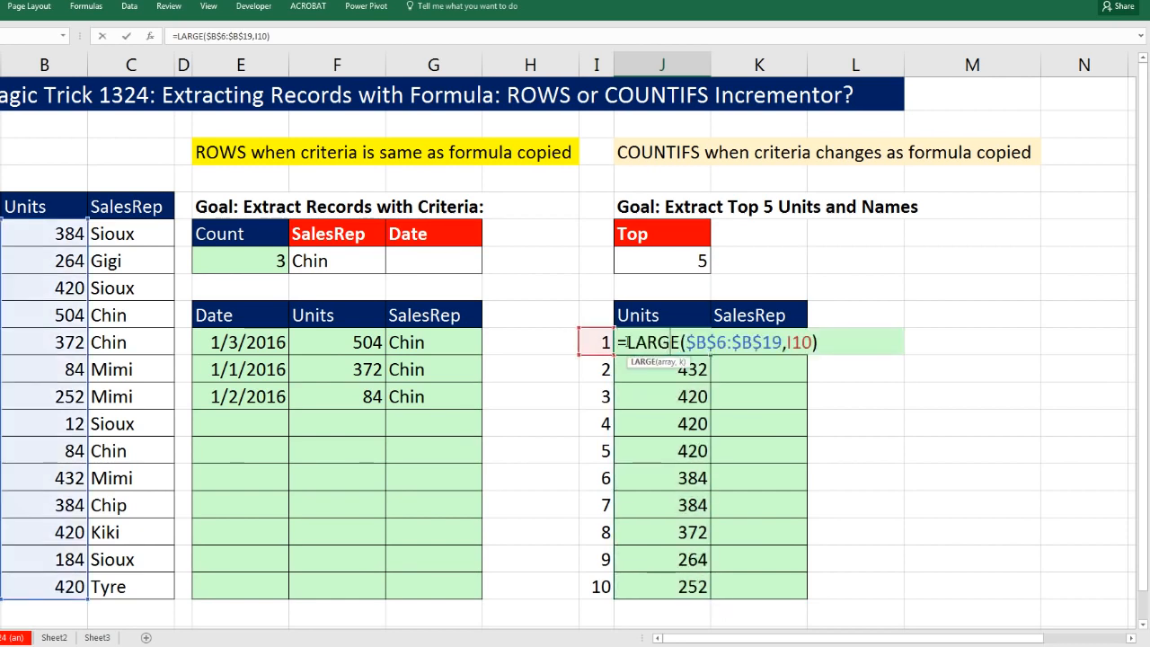
text(IF()
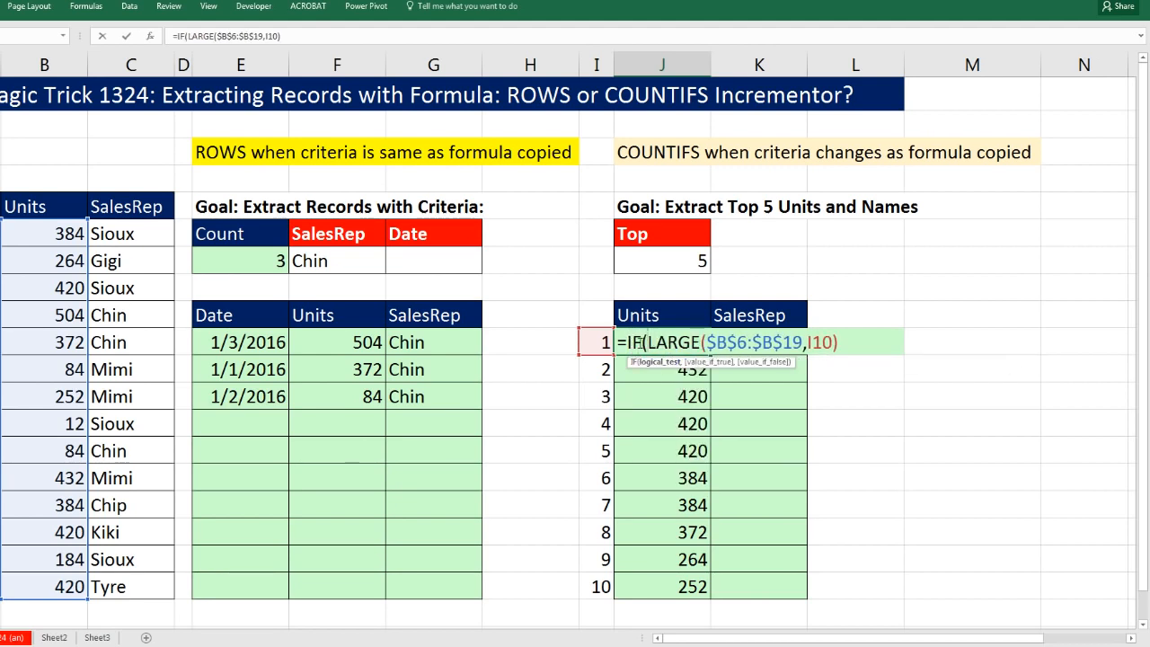
click(602, 342)
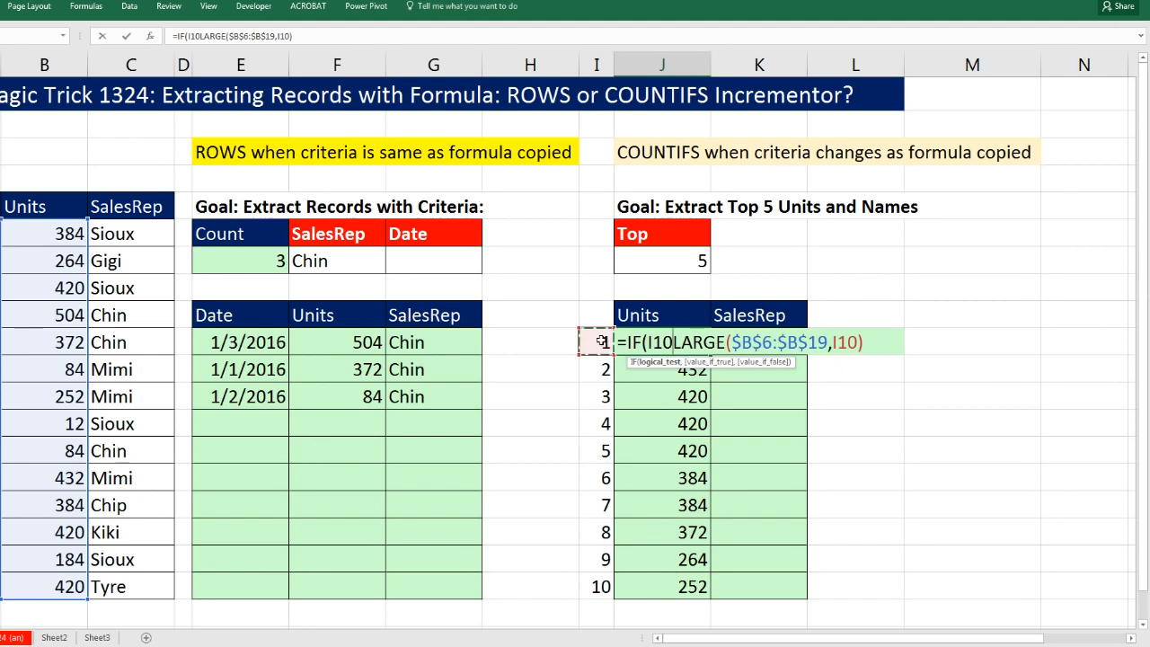
text(>)
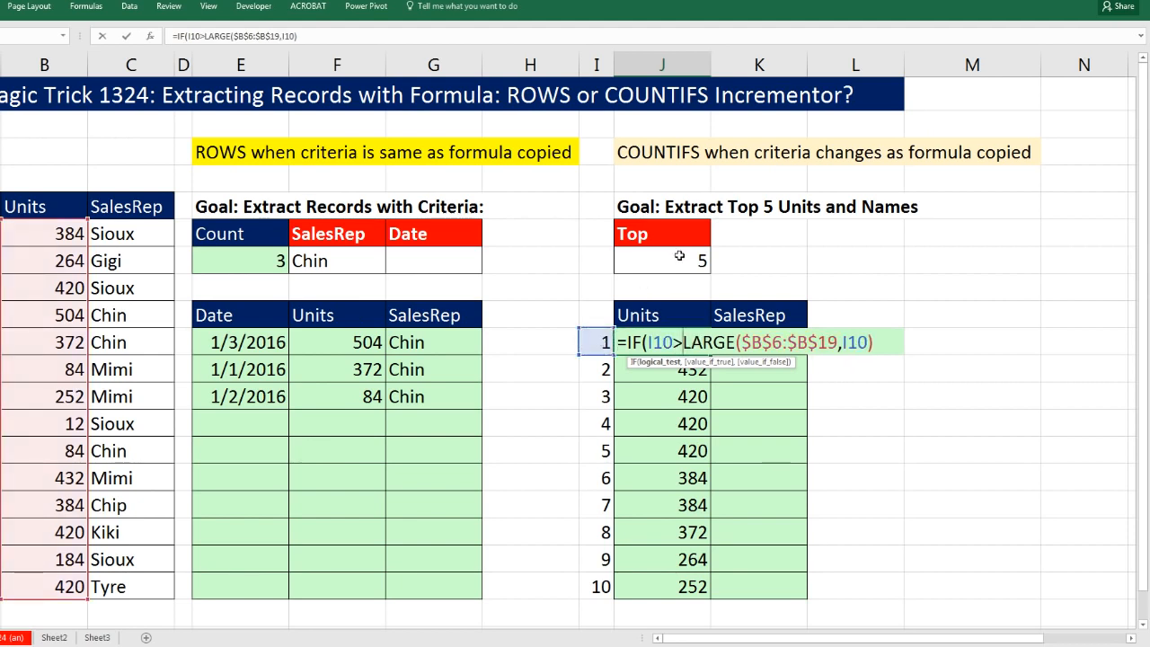
click(680, 258)
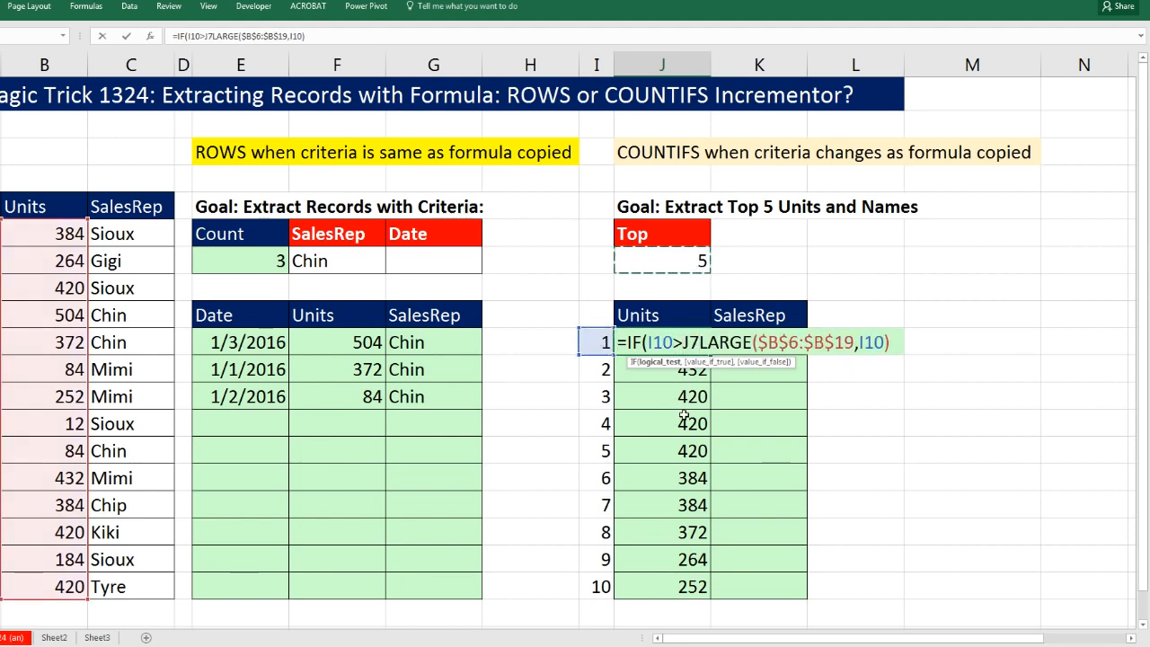
key(F4)
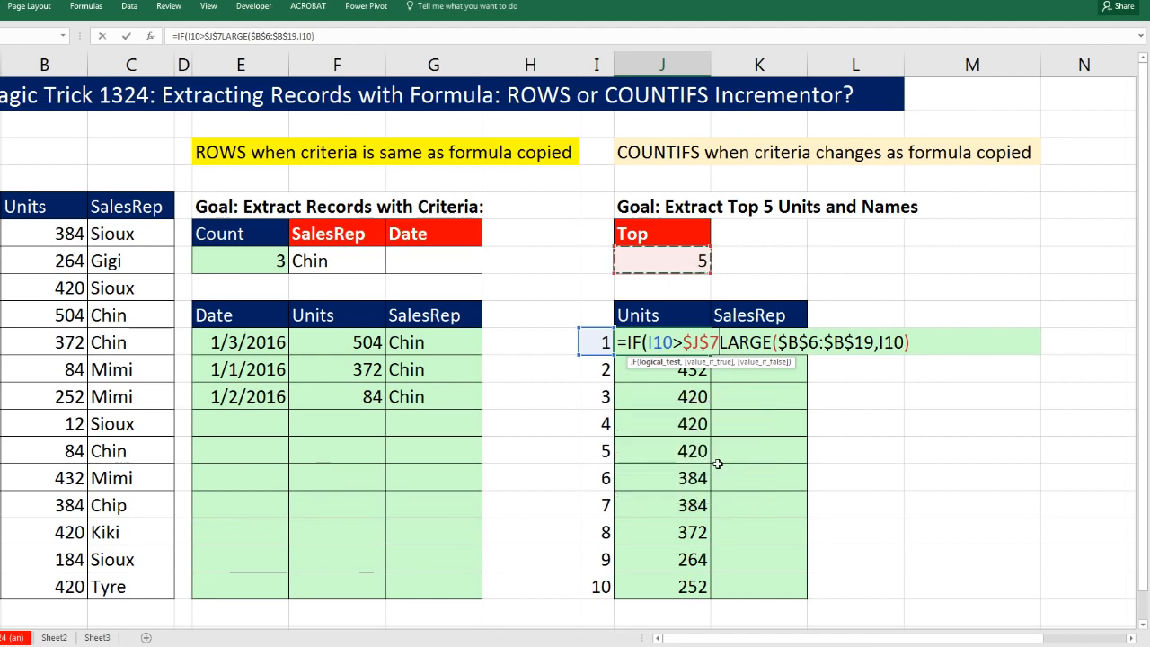
text(,"")
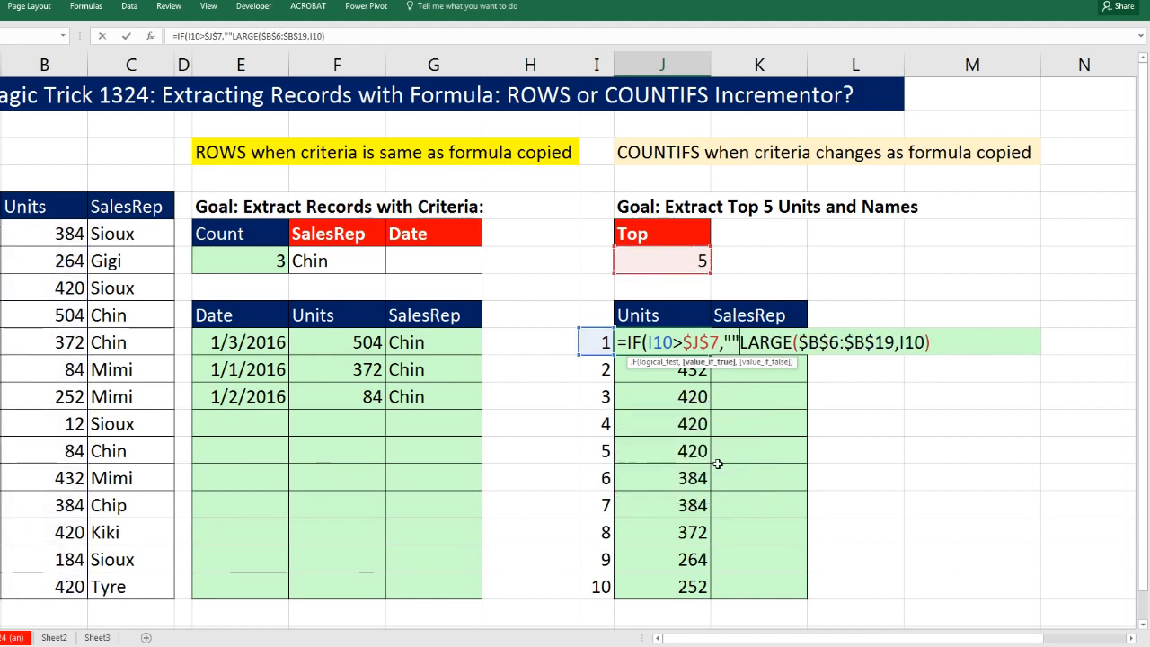
text(,)
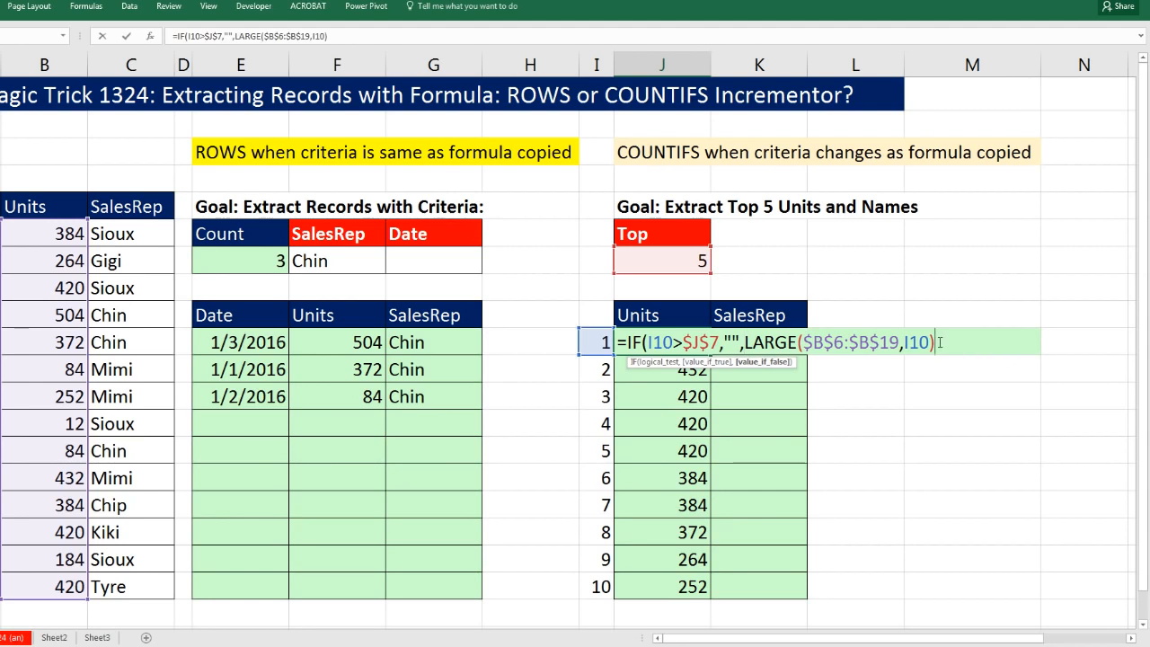
key(ctrl+Return)
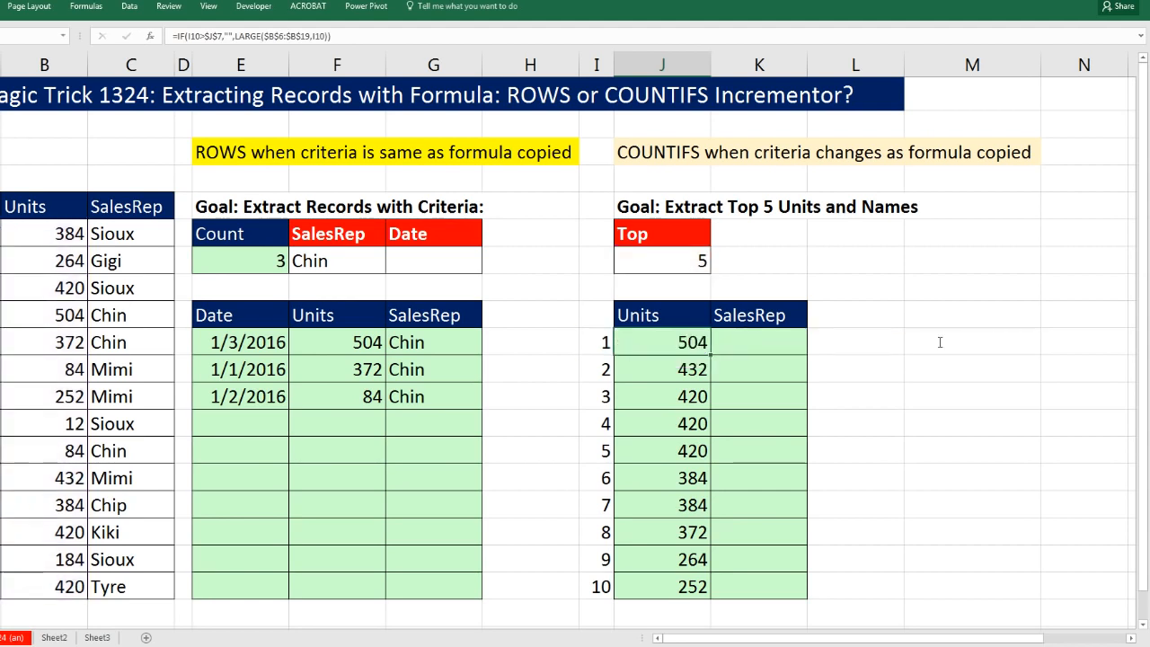
double_click(711, 354)
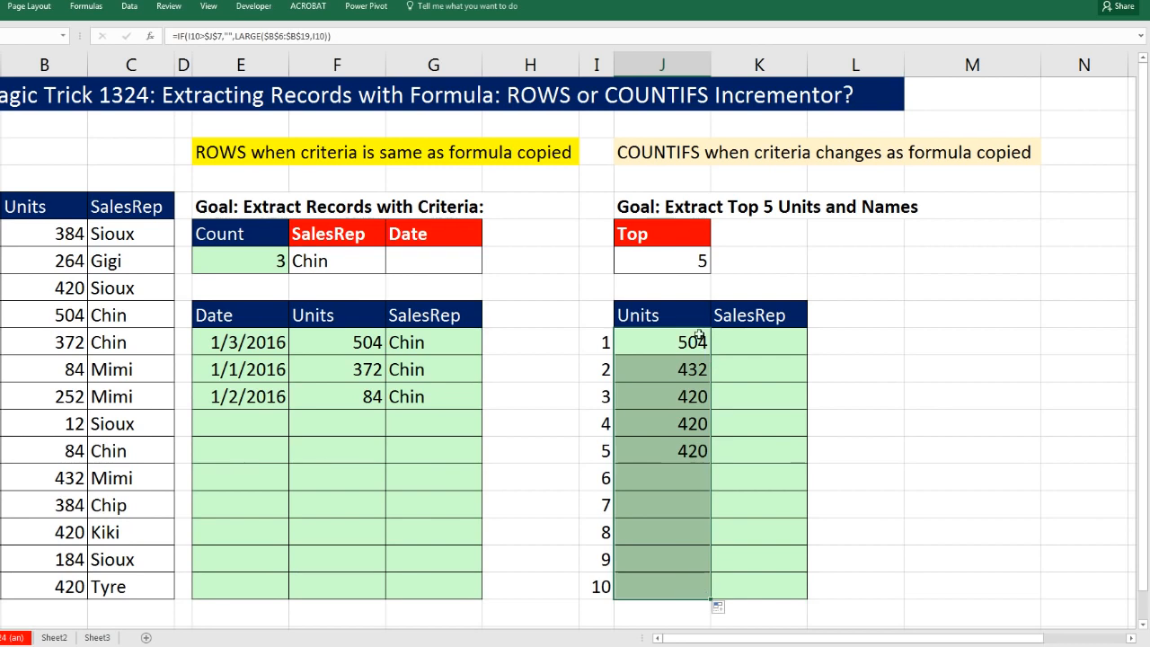
- Inspect the IF formula in J15, focusing on its value_if_true argument, and leave it without changes
click(664, 472)
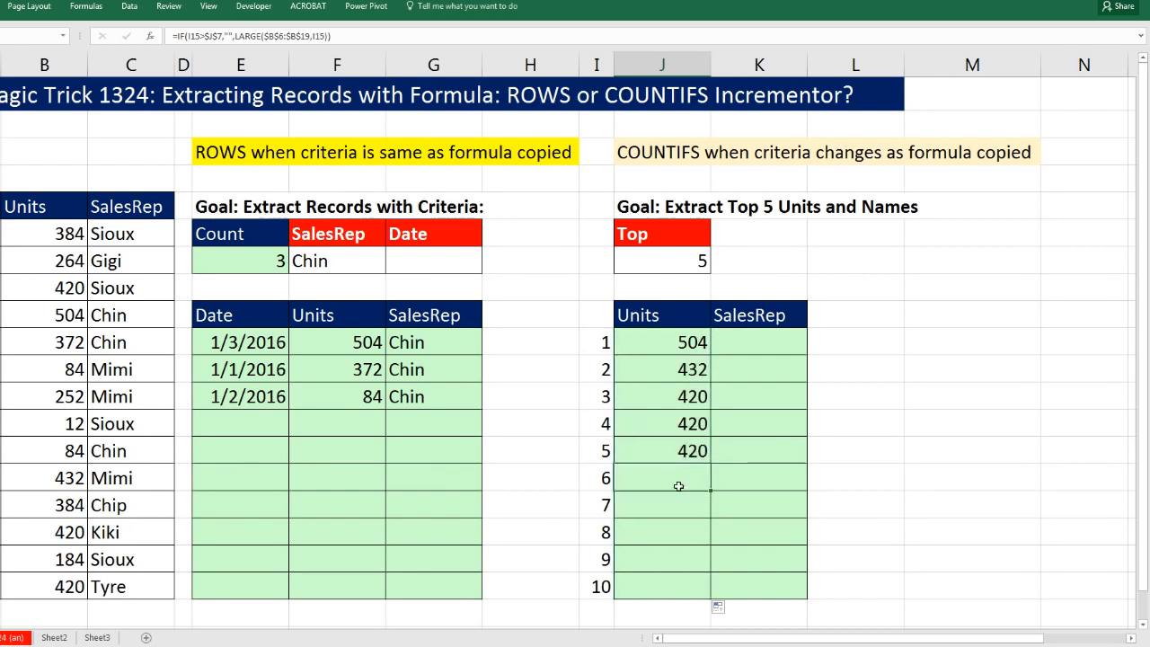
double_click(677, 482)
click(731, 476)
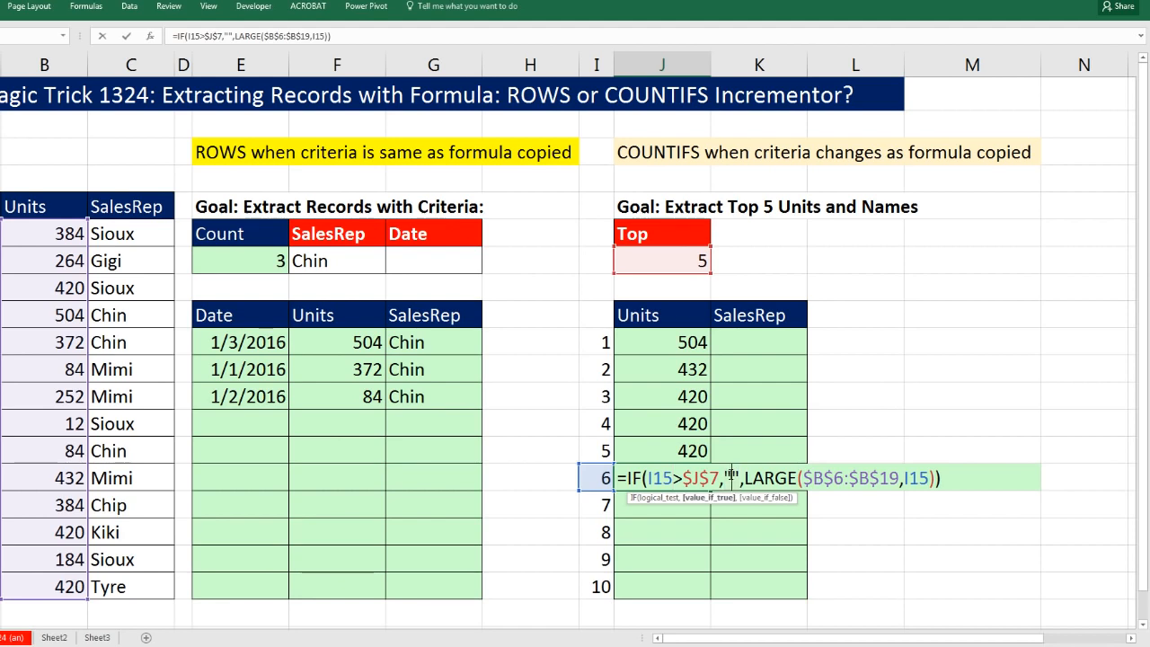
key(Escape)
- Test whether J15 is truly empty by entering =ISBLANK(J15) in M15
click(938, 477)
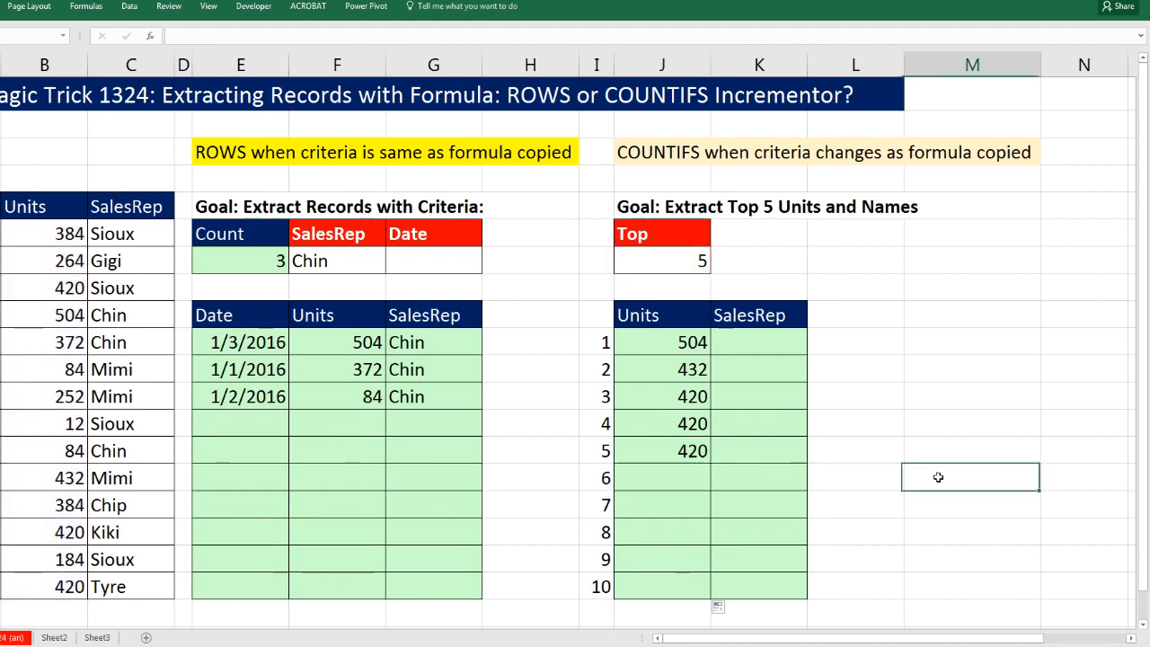
text(=isb)
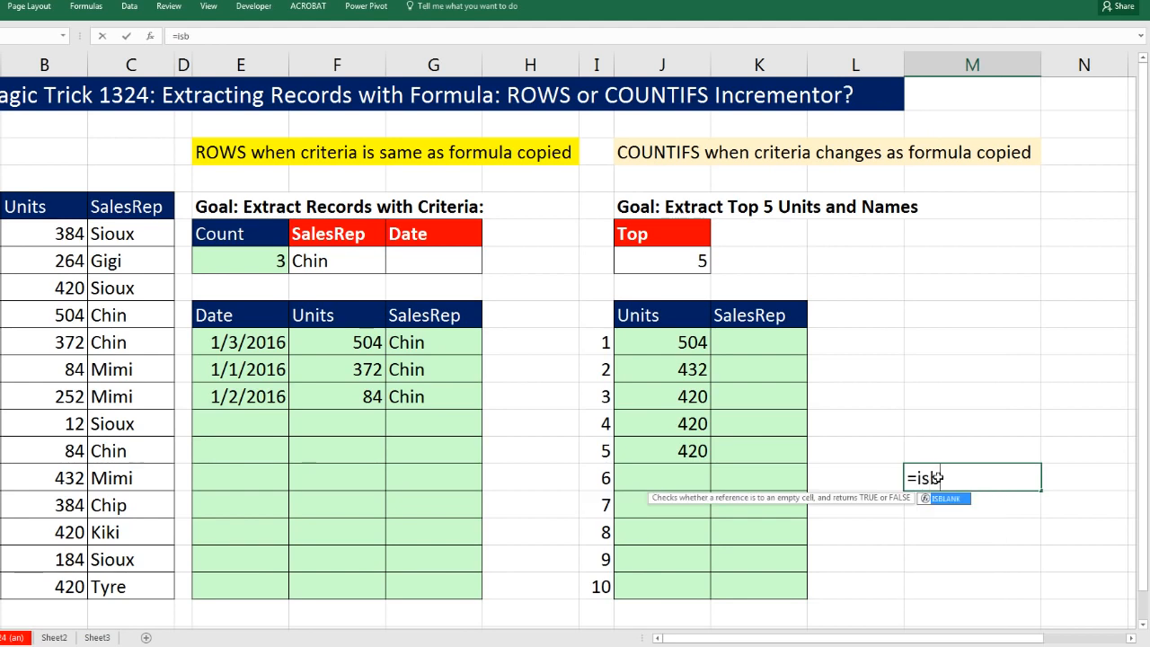
key(Tab)
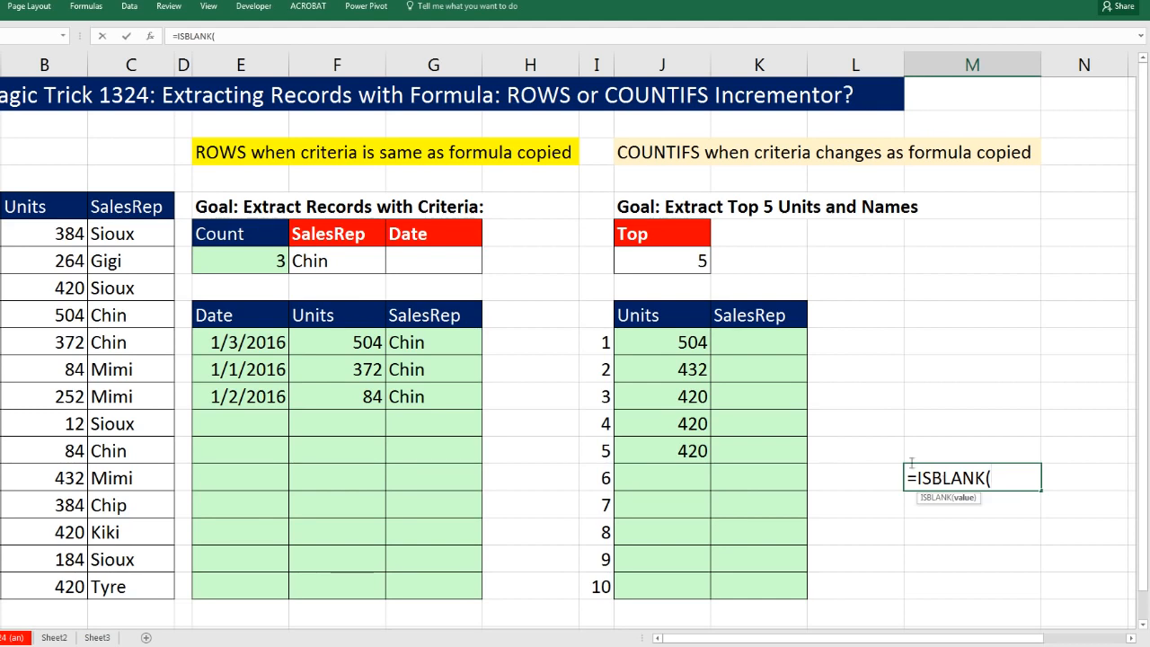
click(684, 473)
key(ctrl+Return)
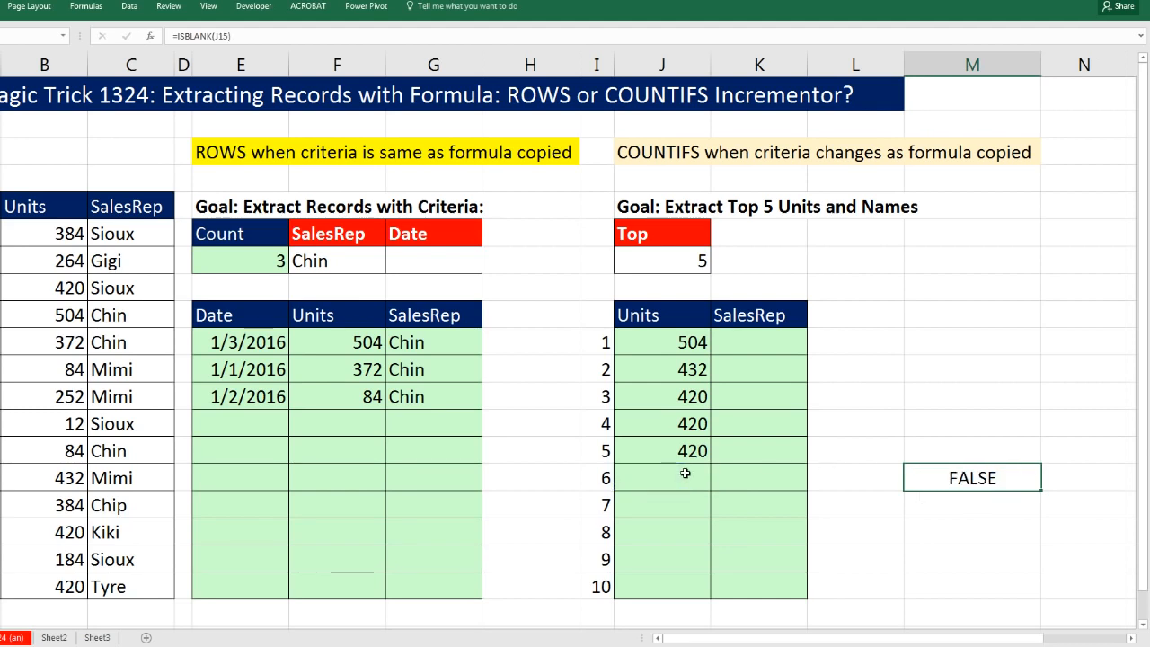
- Test whether J15 contains text by entering =ISTEXT(J15) in M15, and delete the test formula
text(=i)
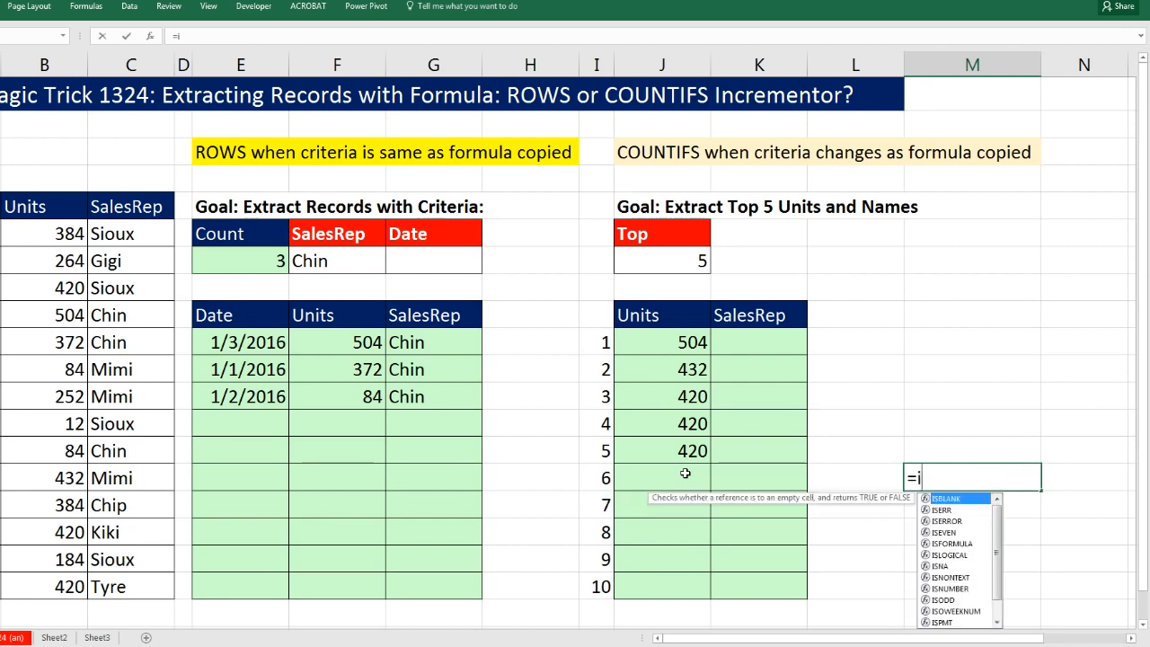
text(ste)
key(Tab)
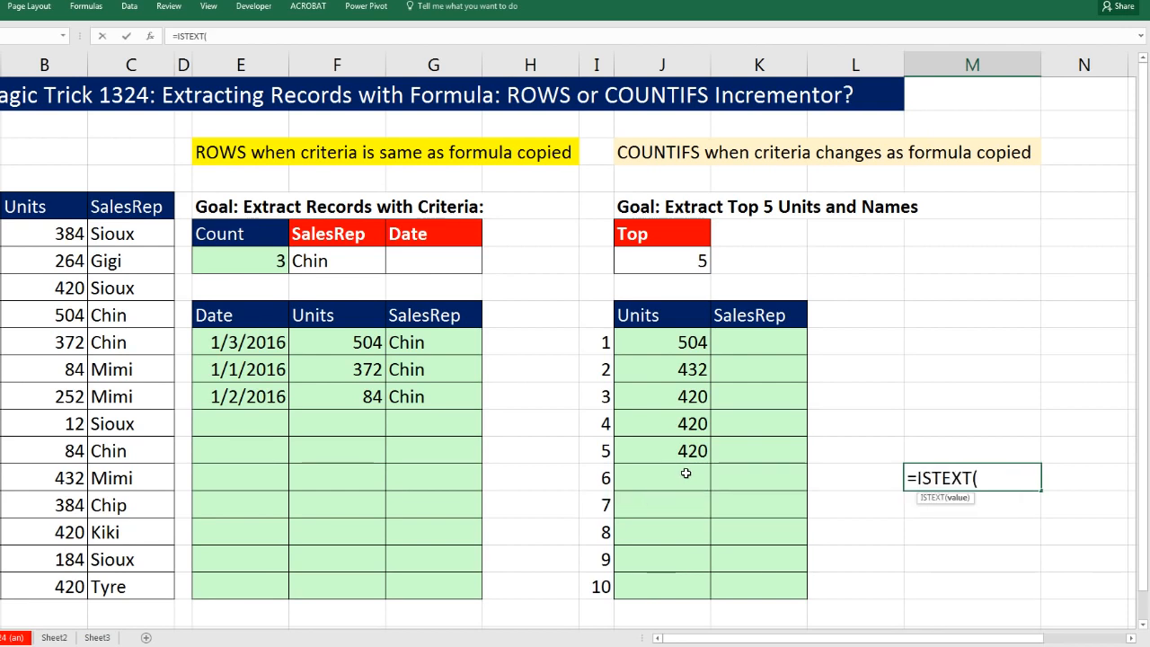
click(667, 471)
key(ctrl+Return)
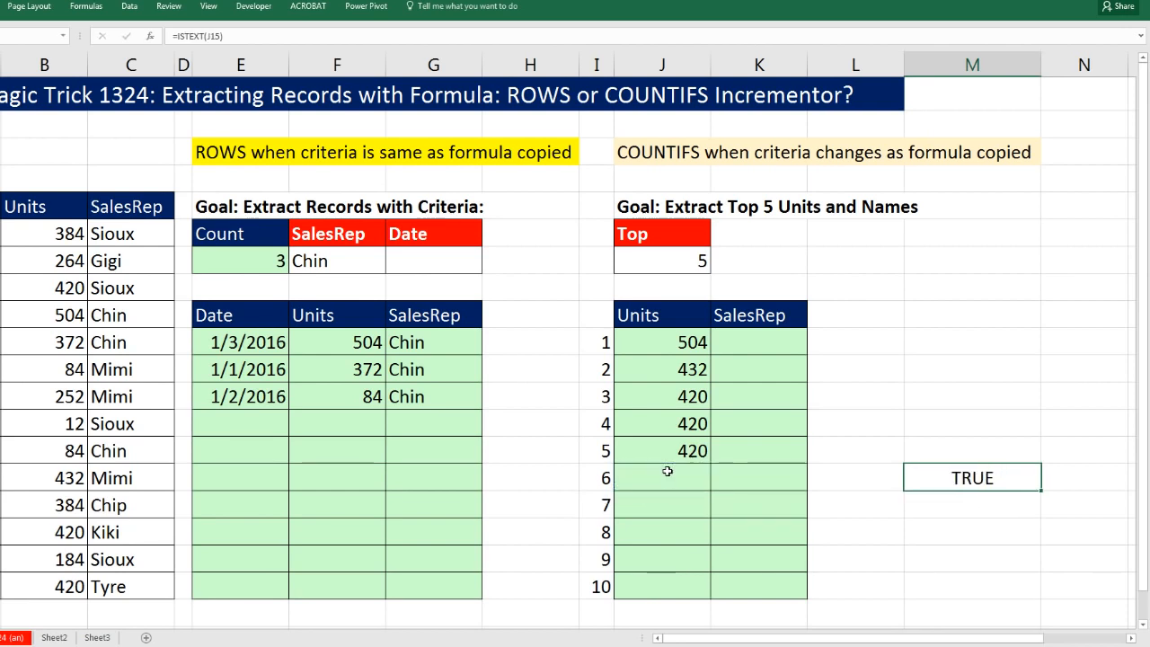
key(Delete)
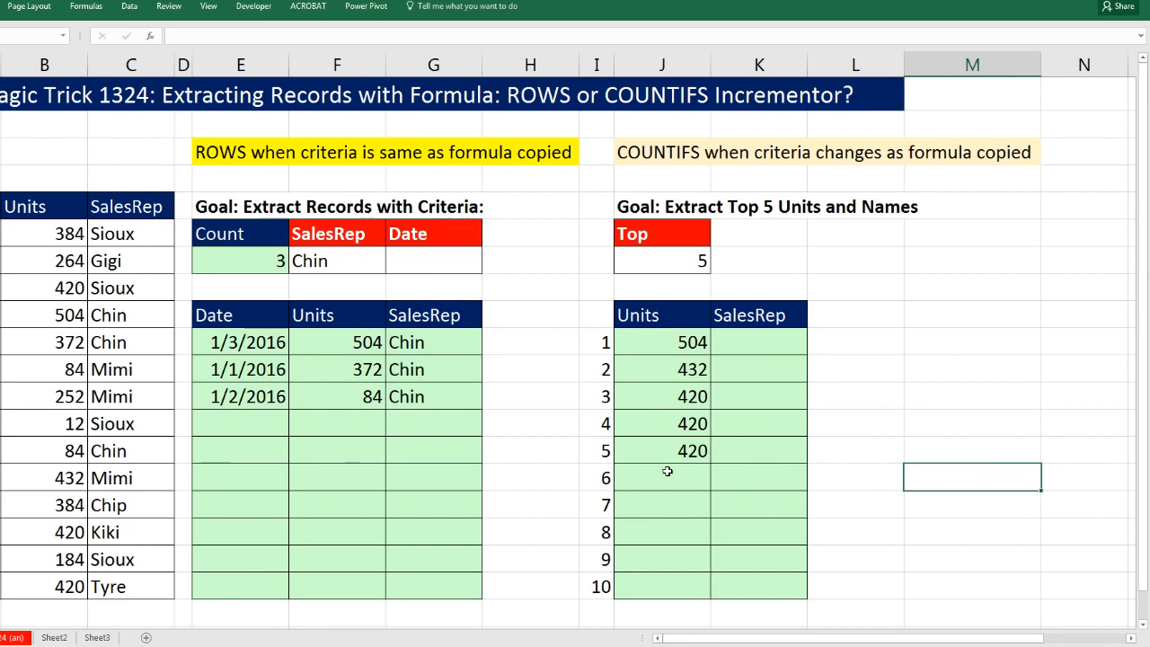
- Start an INDEX formula in K10 with the source SalesRep range locked as $C$6:$C$19 for its array
click(735, 339)
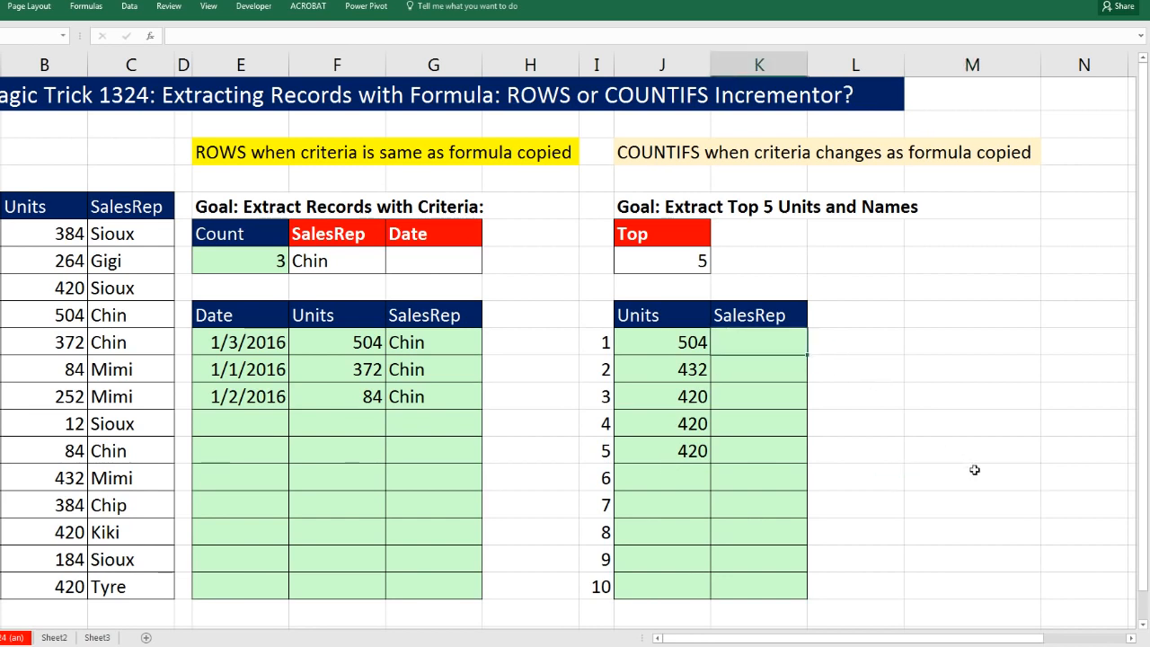
text(=INDEX()
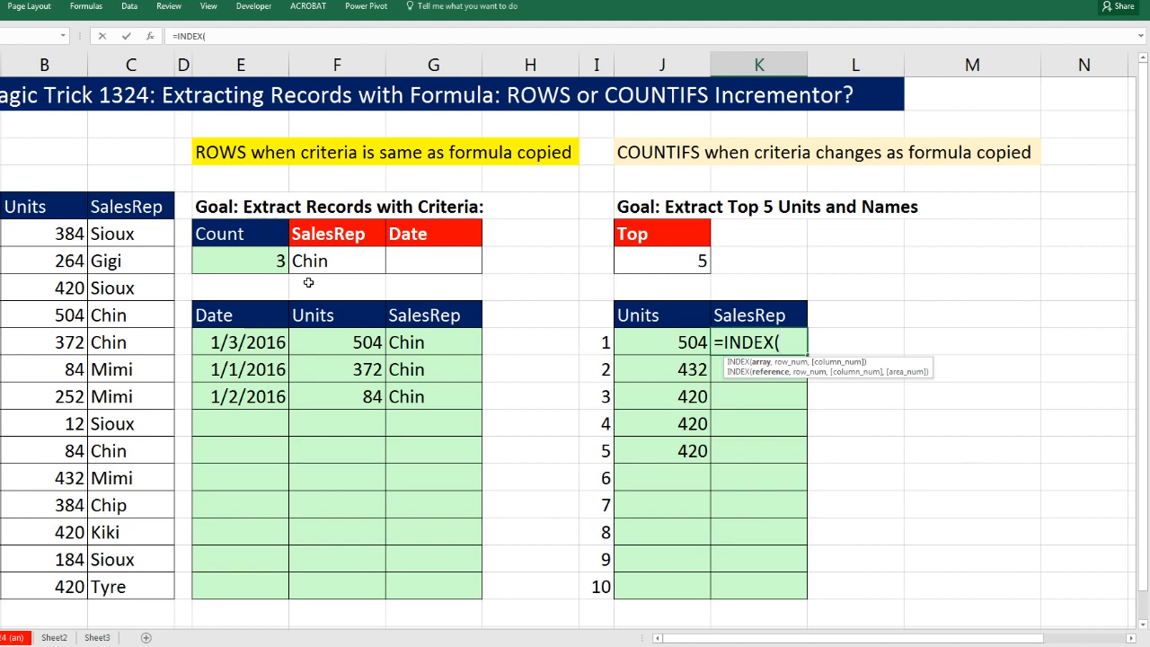
click(113, 236)
drag(117, 274, 135, 589)
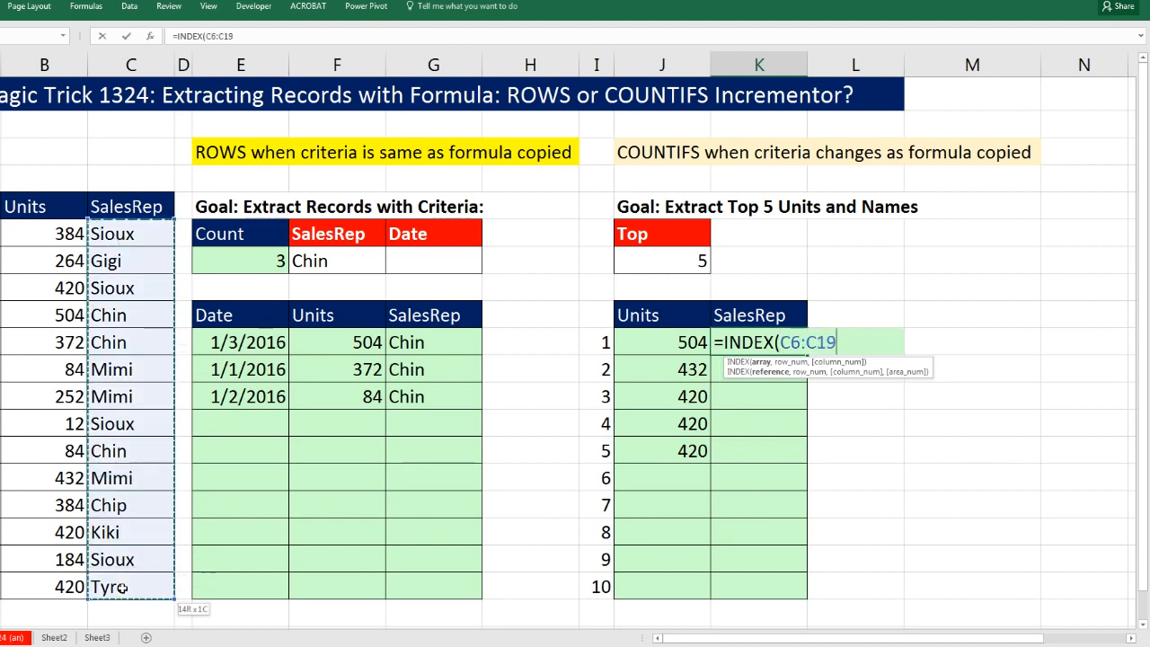
key(F4)
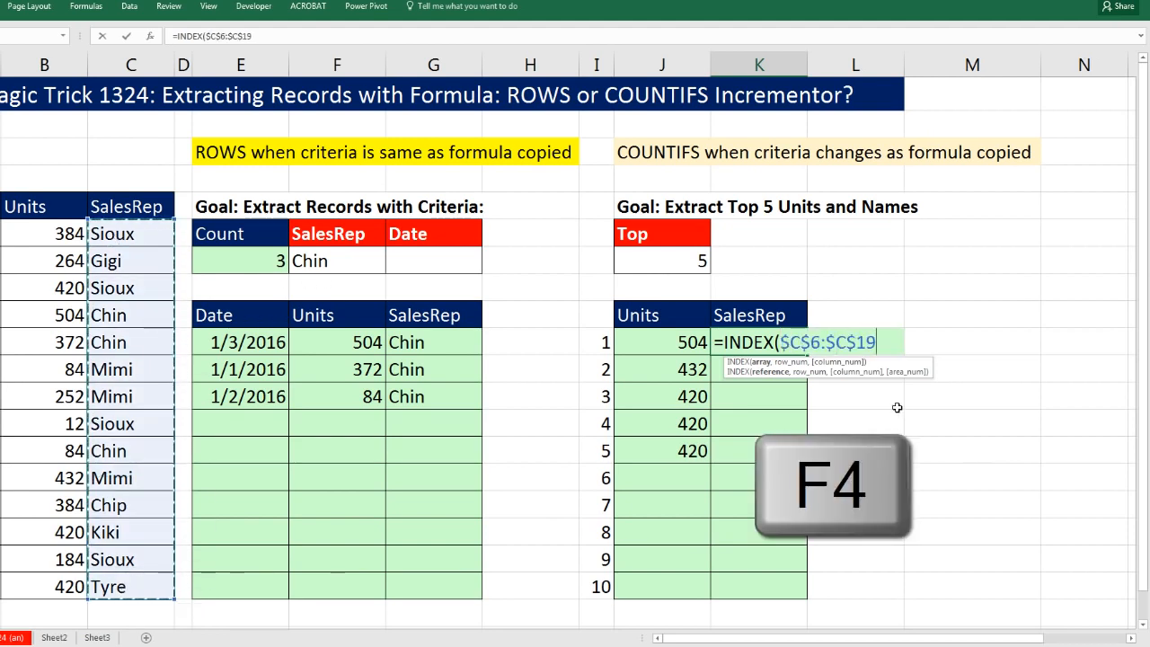
- Complete K10's INDEX formula with MATCH(J10,$B$6:$B$19,0) as the row number and copy it down through K19
text(,mat)
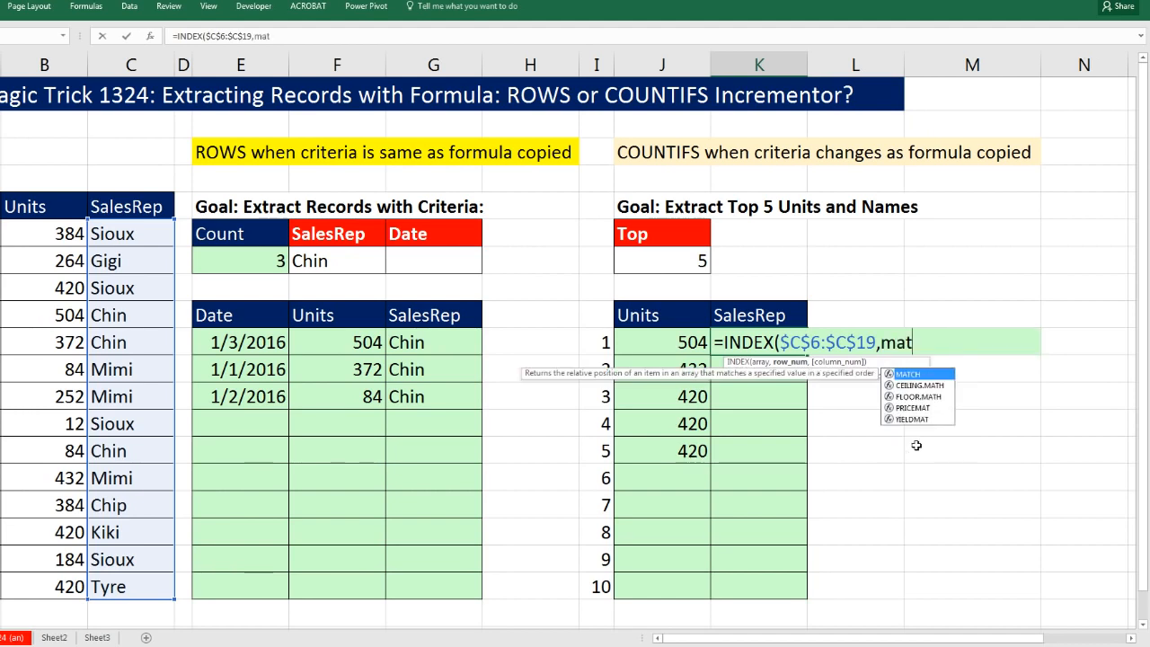
key(Tab)
click(680, 342)
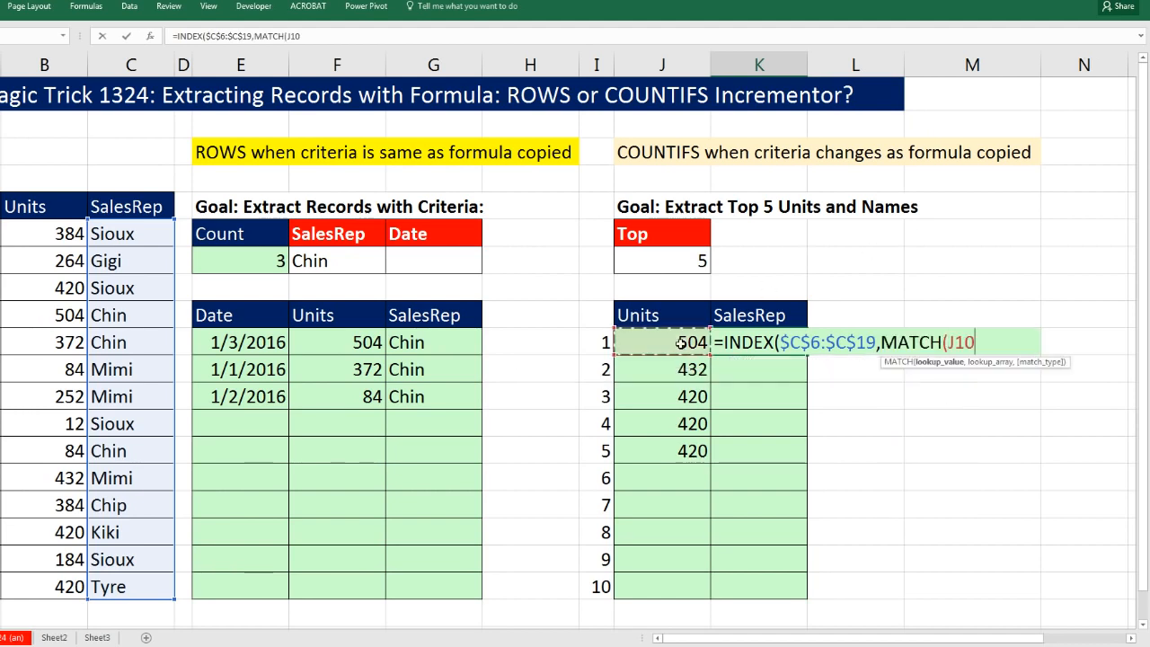
text(,)
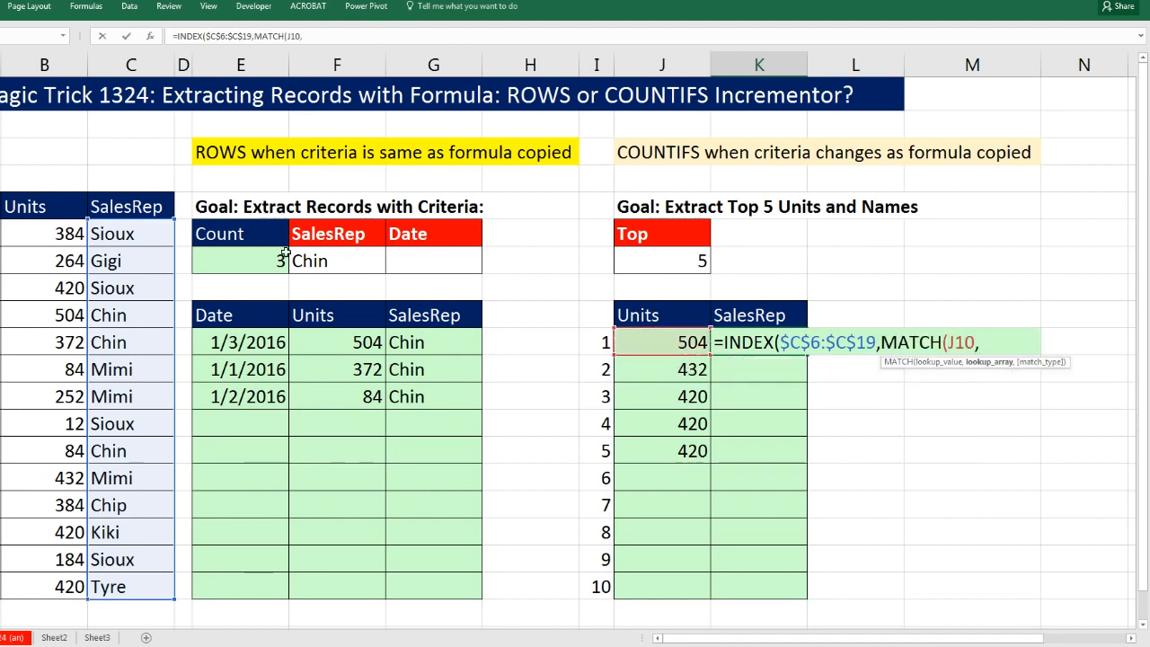
drag(63, 233, 61, 588)
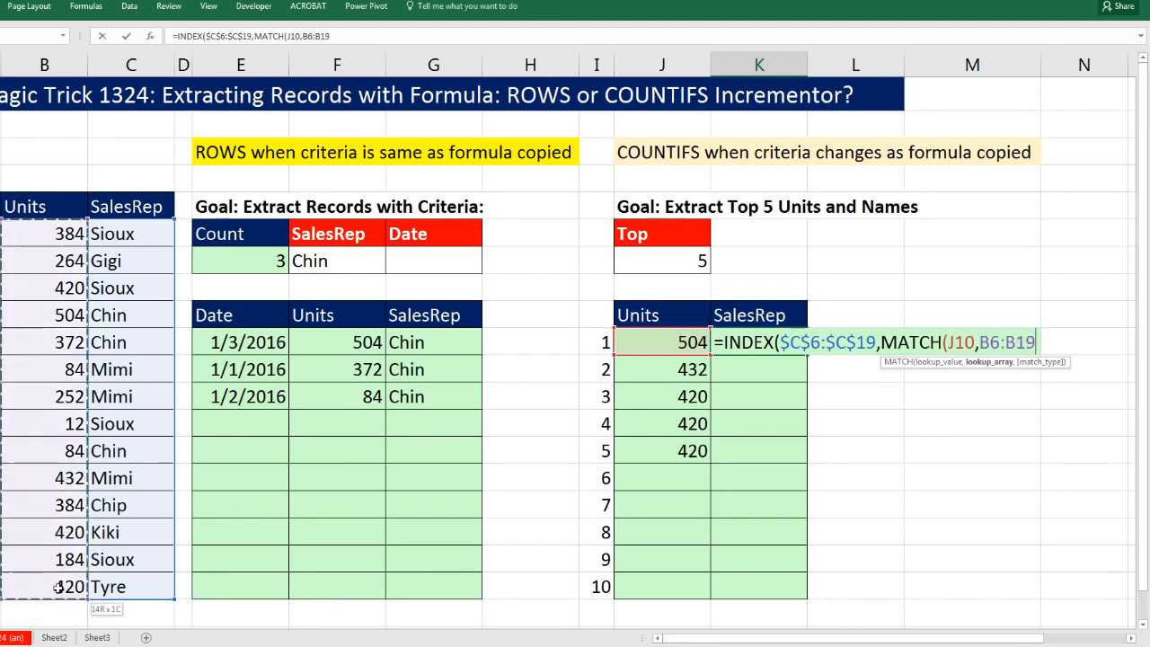
key(F4)
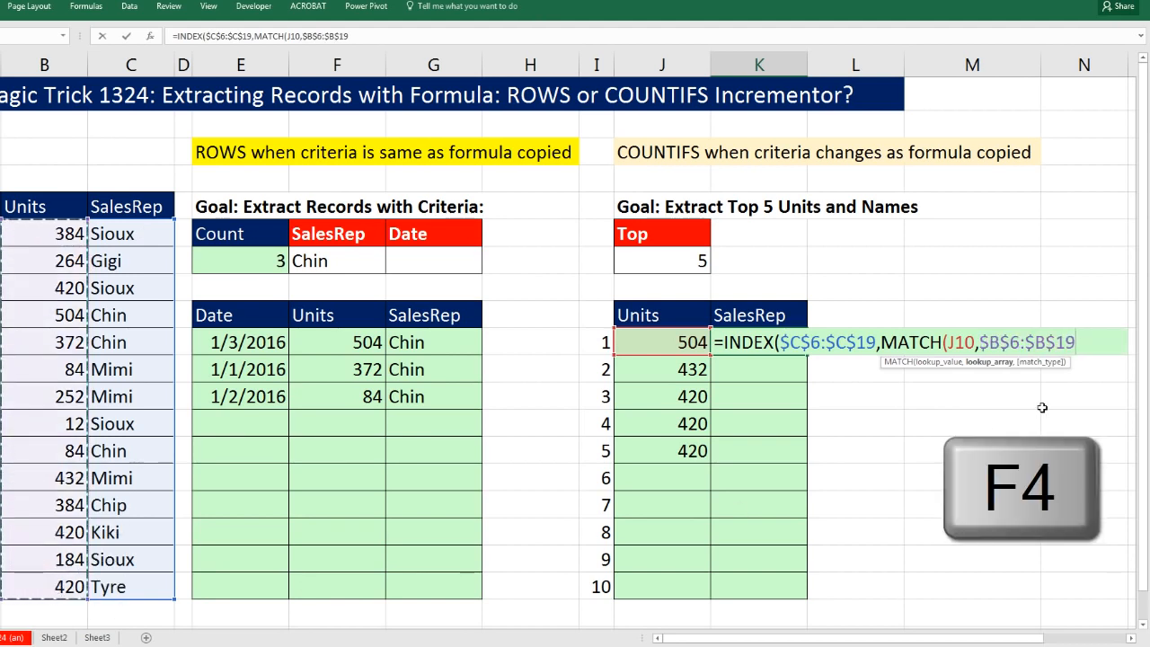
text(,0)
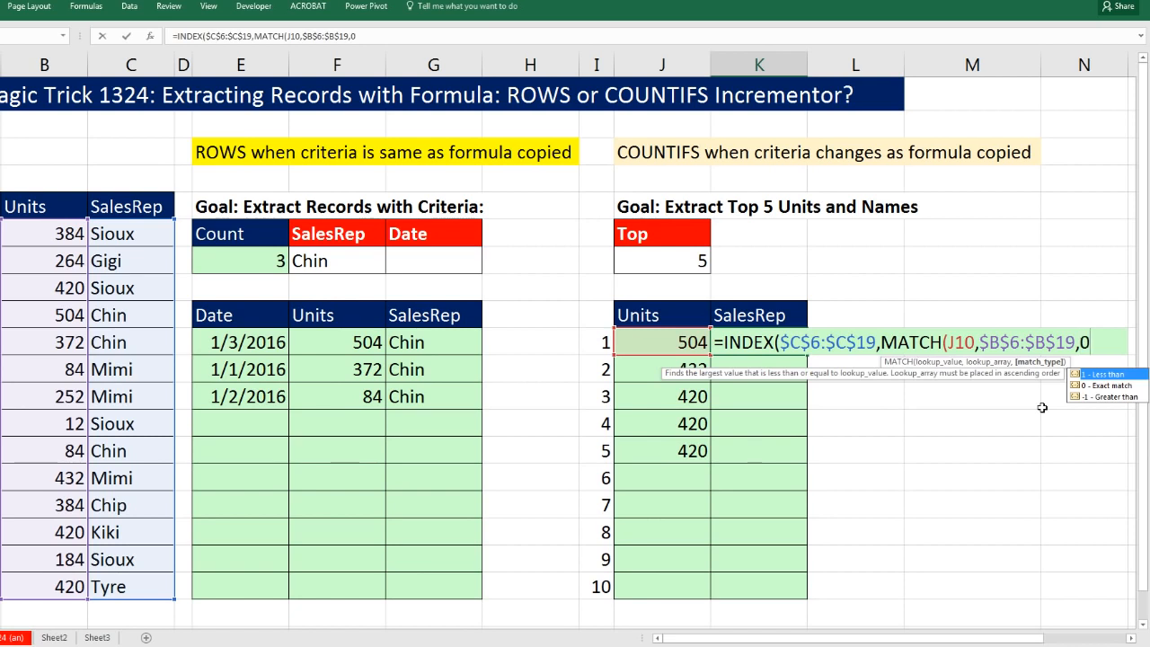
text())
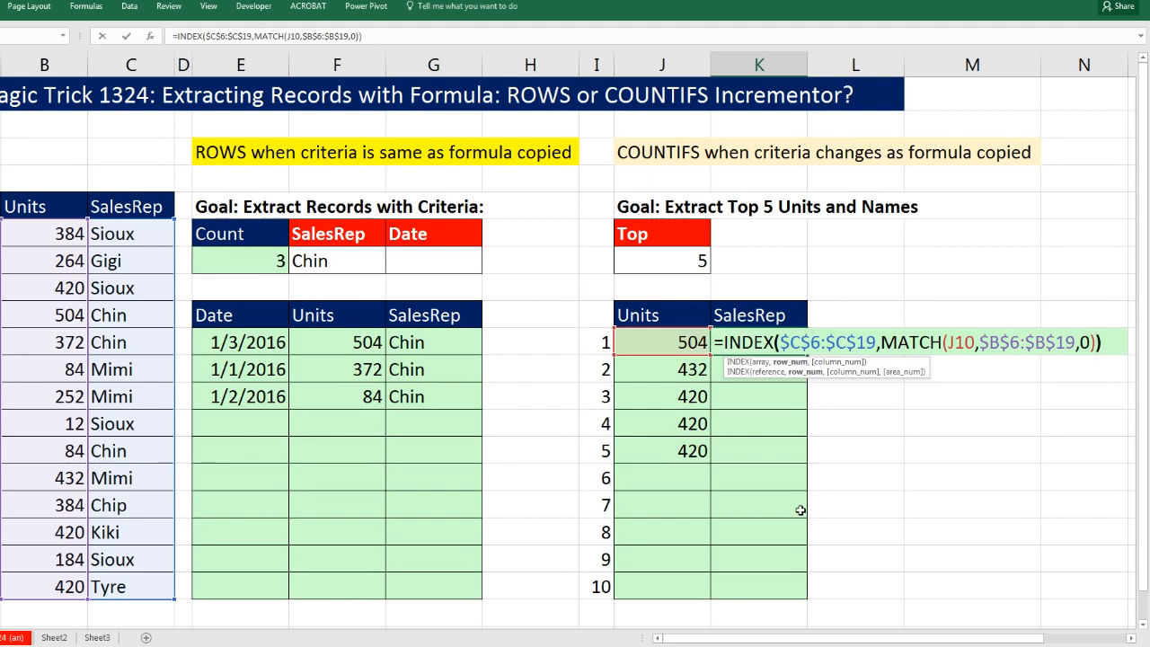
key(ctrl+Return)
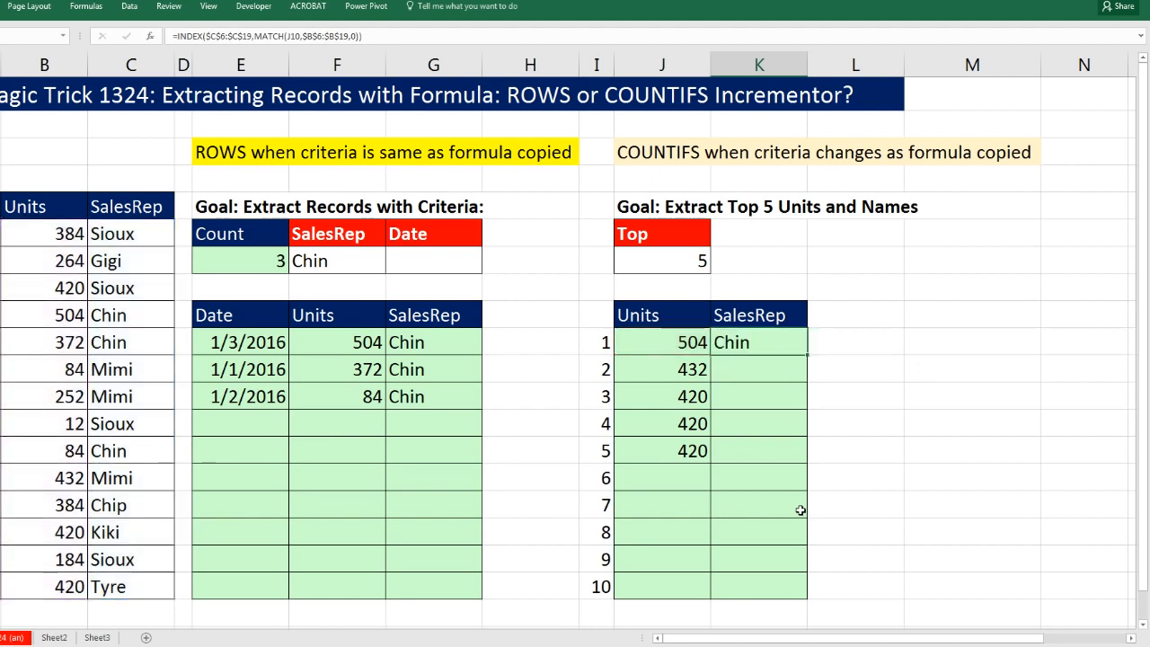
double_click(808, 354)
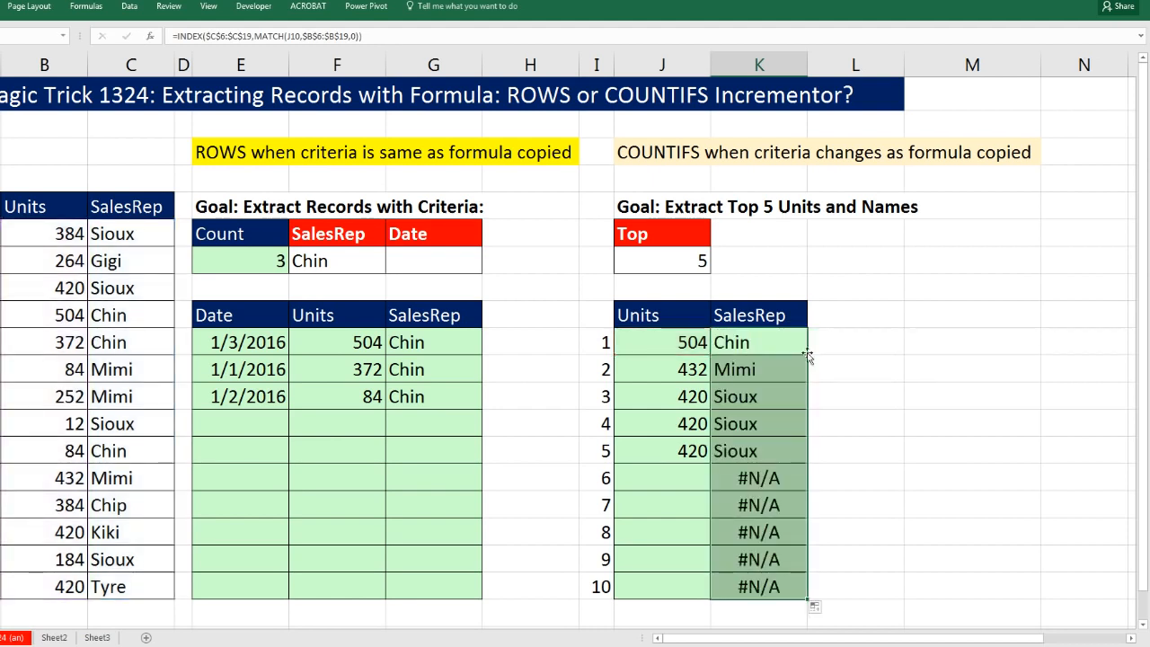
- Compare the SalesRep results in K12:K14 with the source records having 420 units, and inspect K10's MATCH lookup
drag(759, 395, 762, 451)
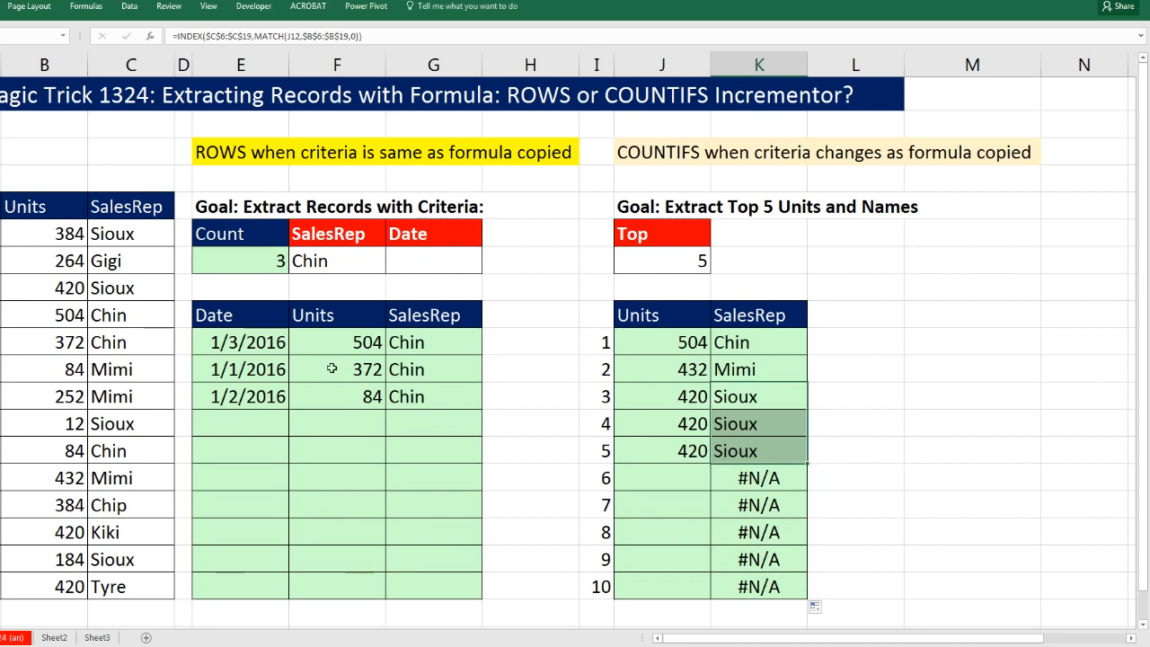
drag(51, 286, 97, 288)
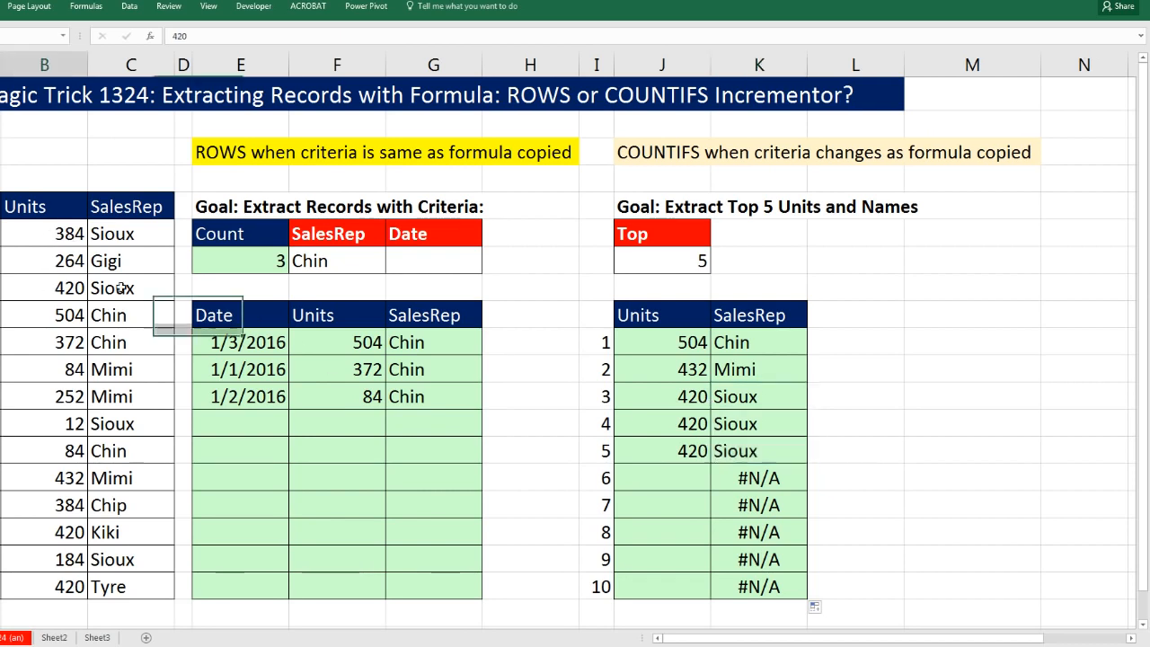
ctrl+drag(72, 530, 120, 537)
ctrl+drag(56, 586, 131, 588)
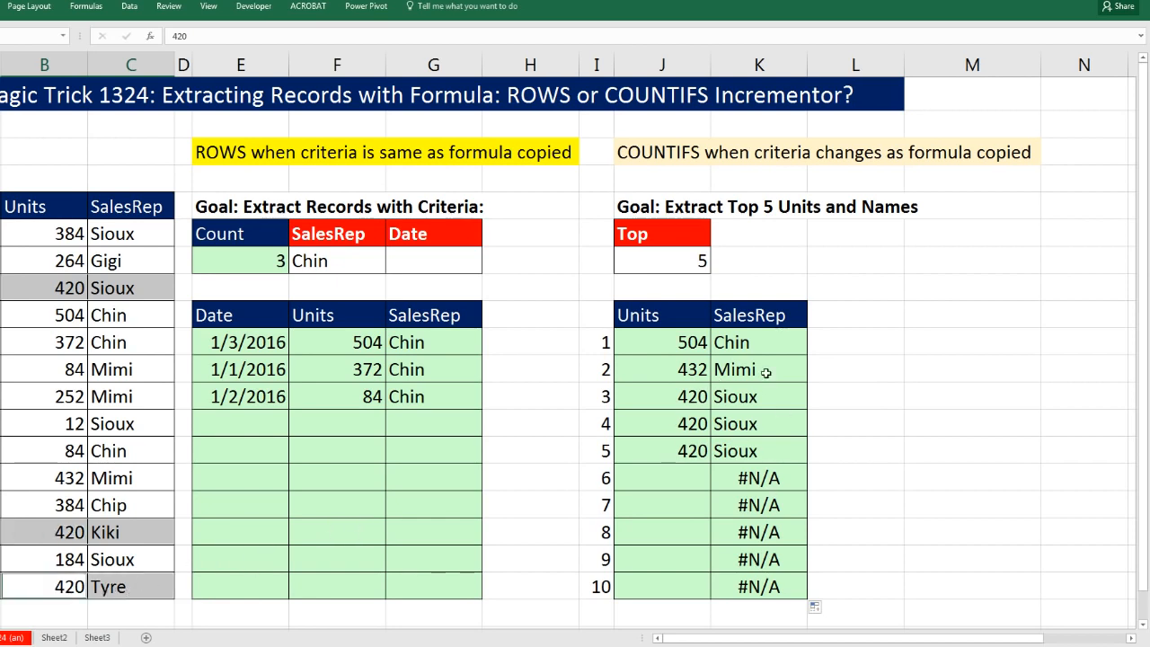
double_click(731, 347)
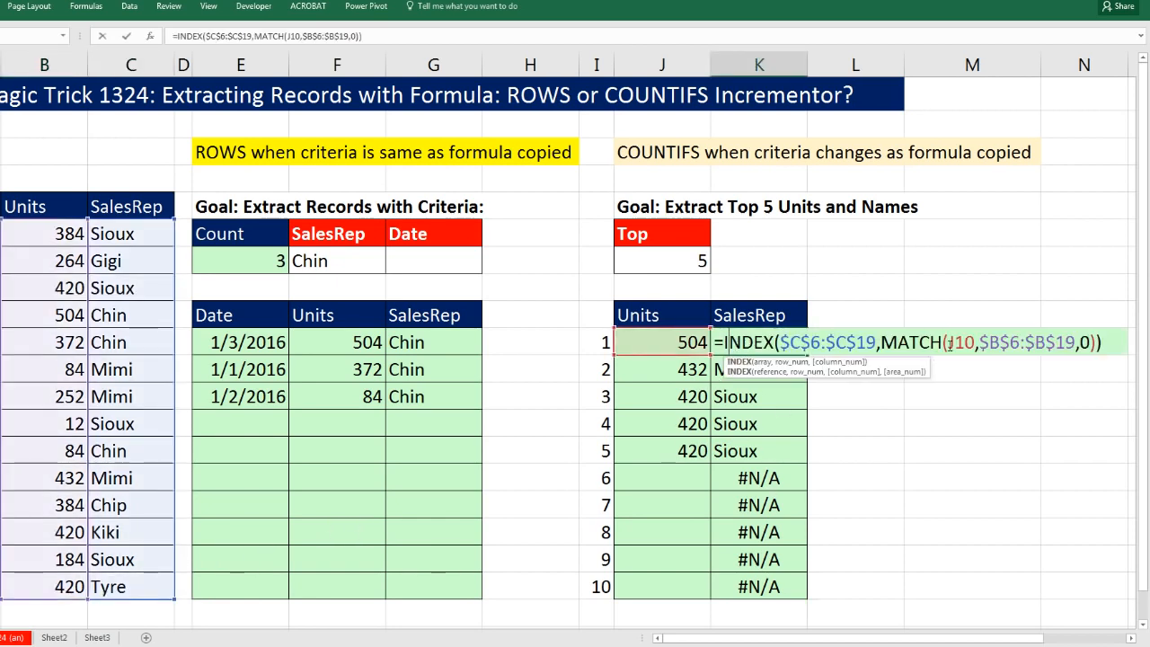
key(Escape)
click(697, 399)
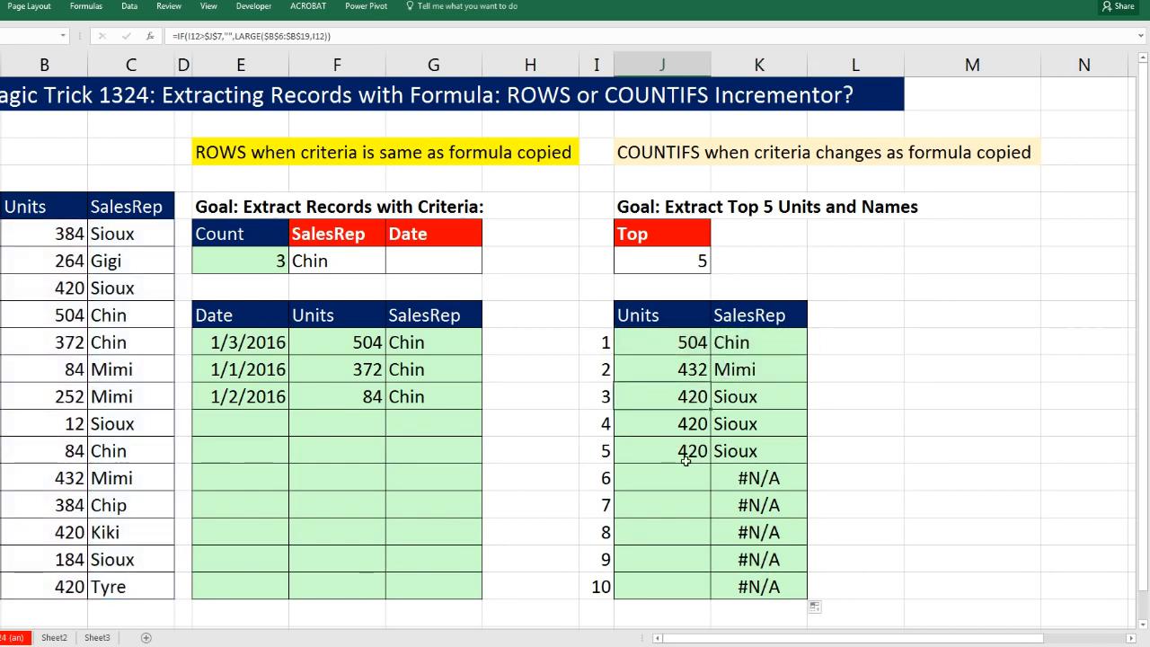
- Replace the MATCH part of K10's formula with AGGREGATE(15,6,(ROW($A$6:$A$19)-ROW($A$5))/ copied from E10's formula
double_click(283, 342)
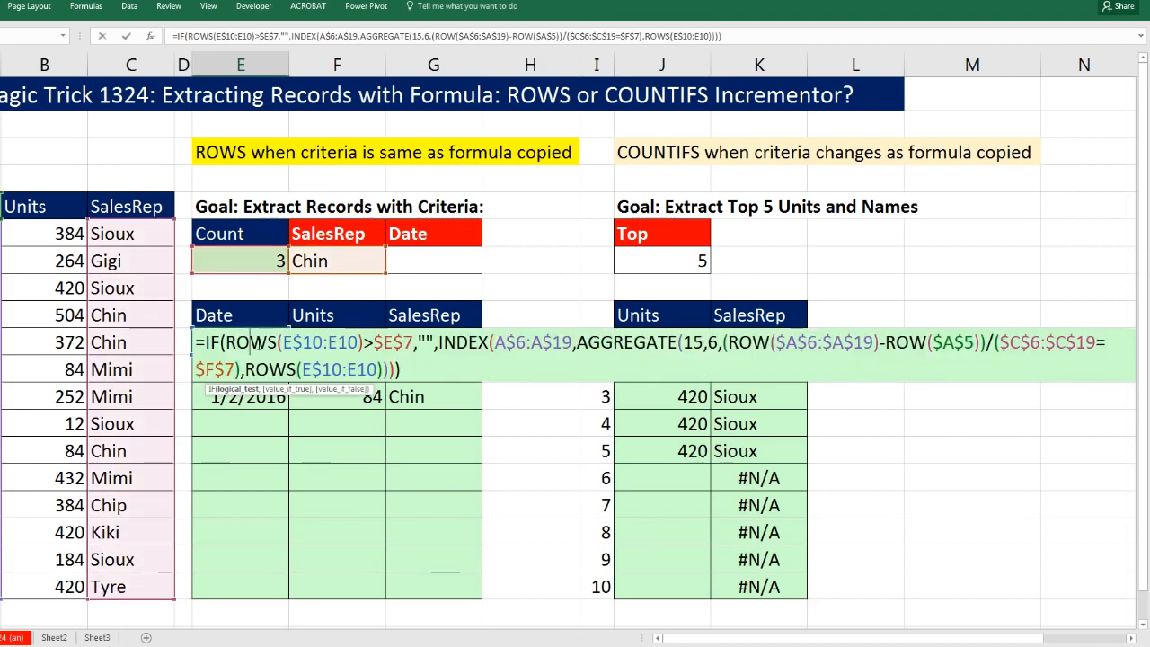
click(577, 342)
drag(579, 344, 994, 351)
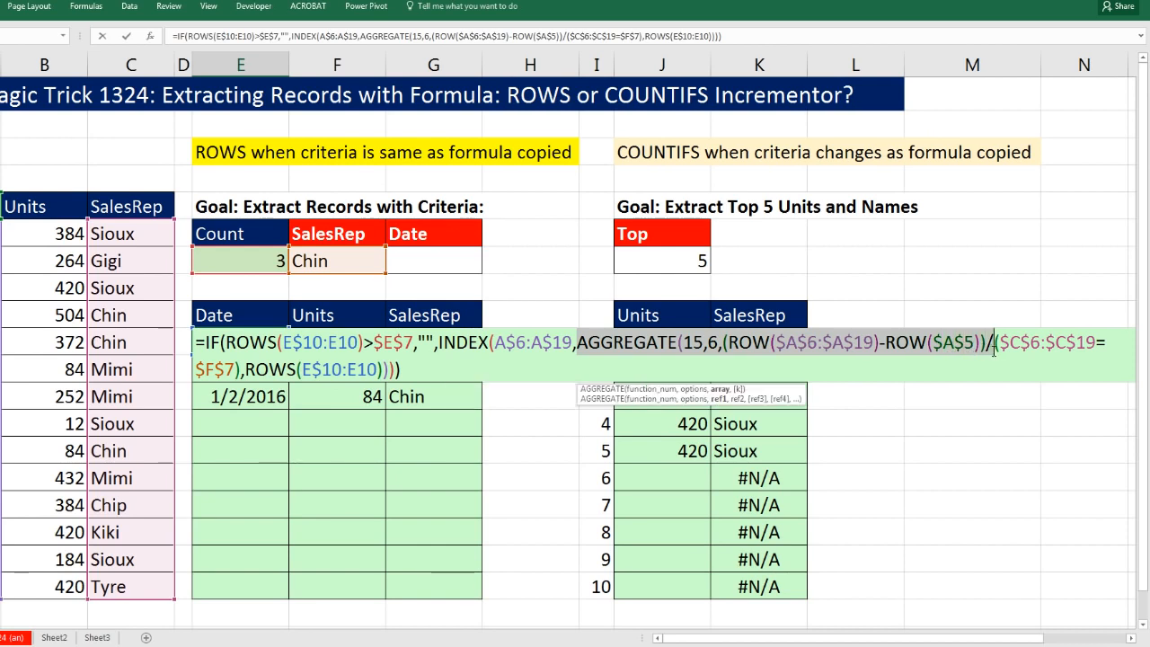
key(ctrl+c)
key(Escape)
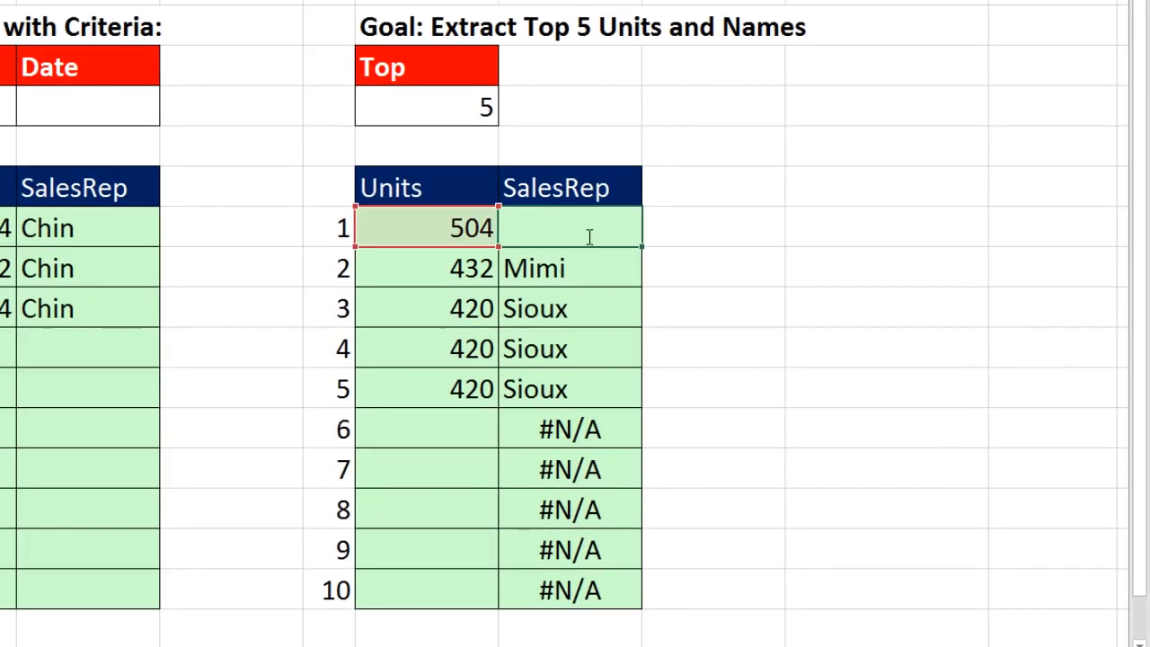
double_click(735, 342)
click(757, 230)
key(shift+End)
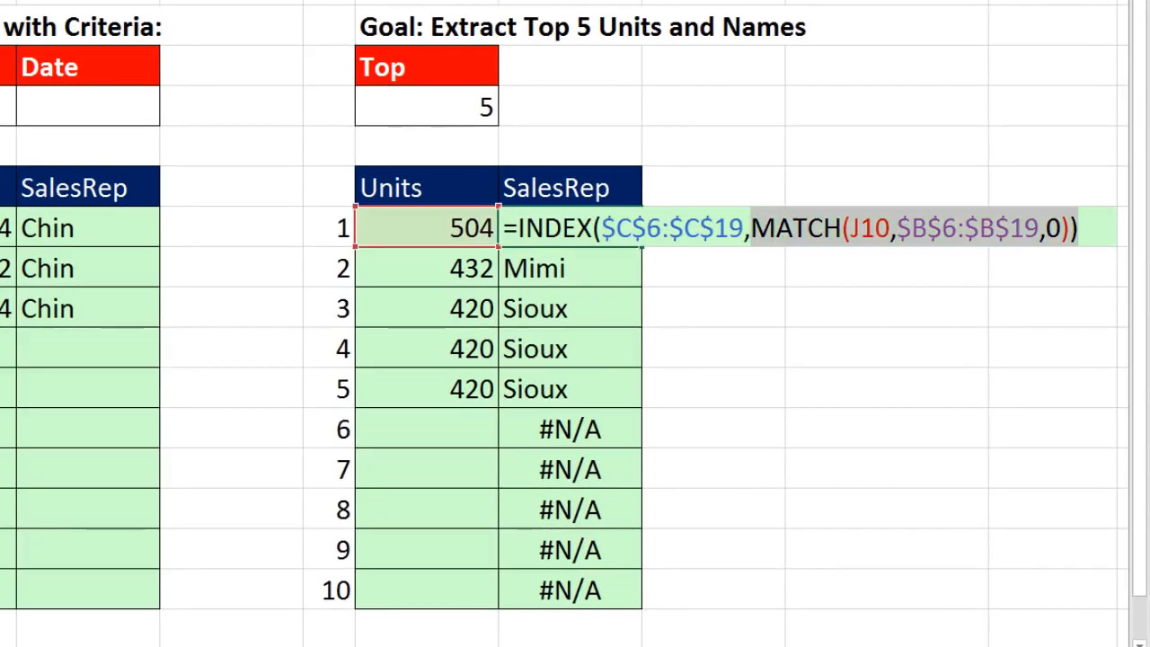
key(ctrl+v)
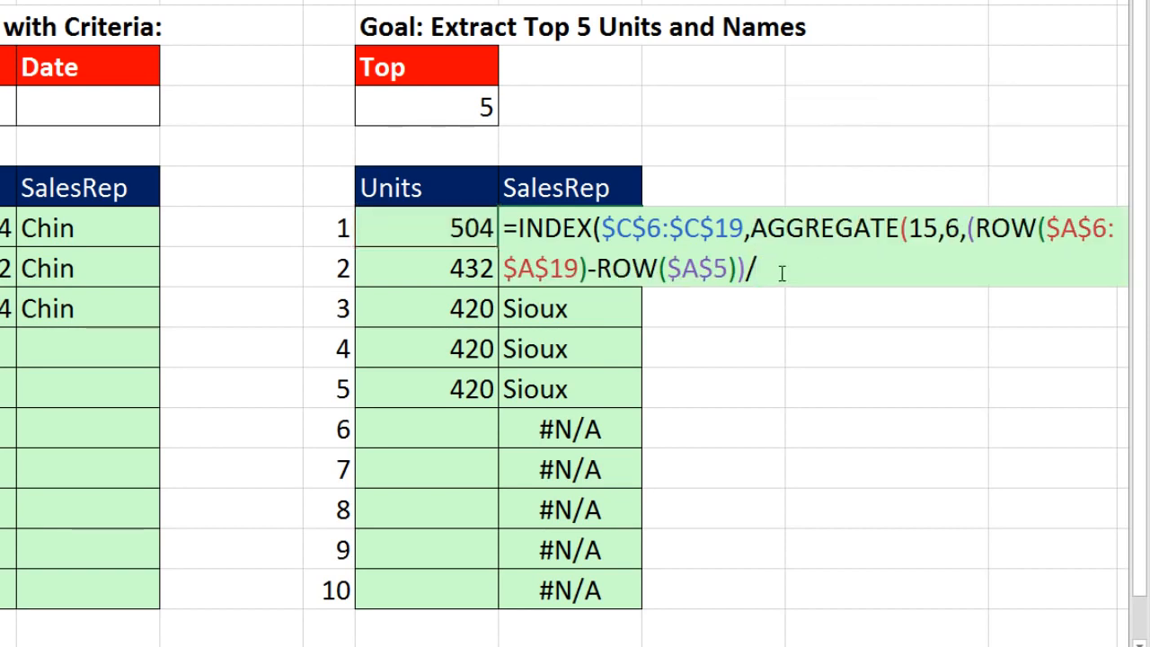
- Complete the AGGREGATE array in K10 by dividing by the Units criterion ($B$6:$B$19=J10), with the source range locked
text(()
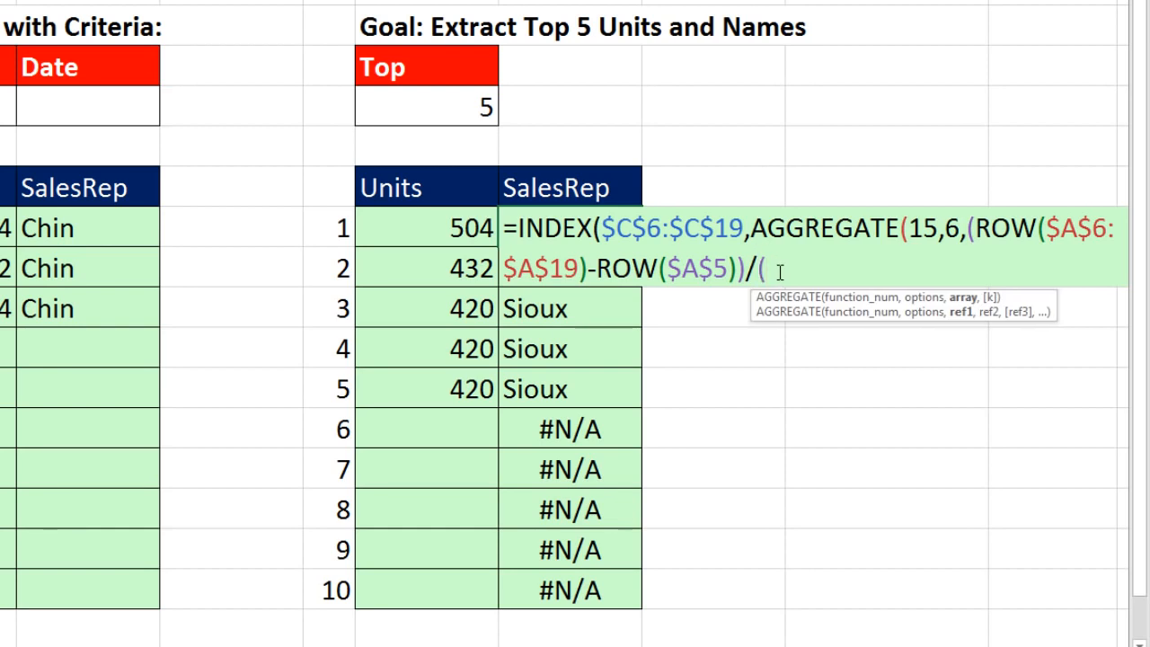
drag(0, 228, 0, 646)
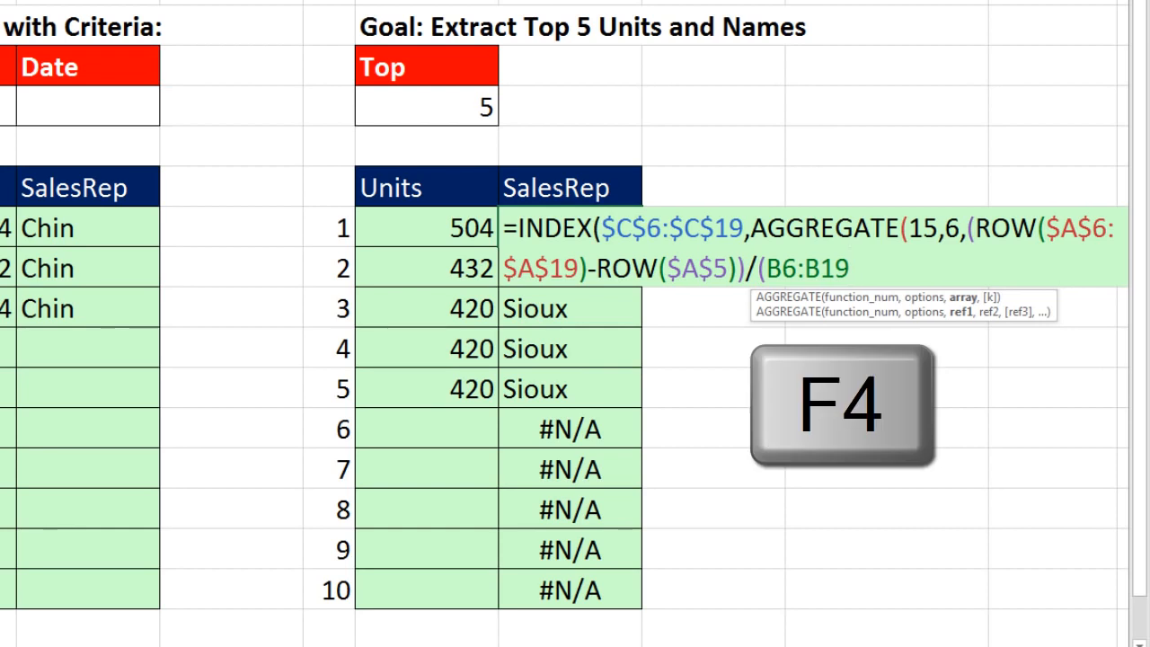
key(F4)
text(=)
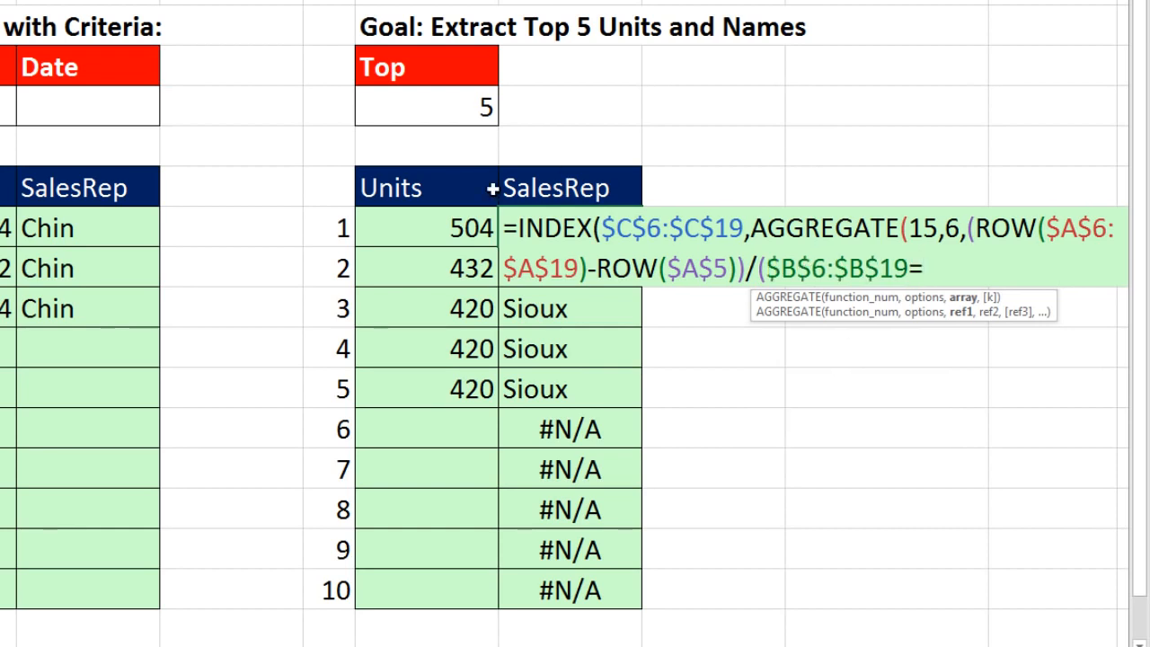
click(454, 230)
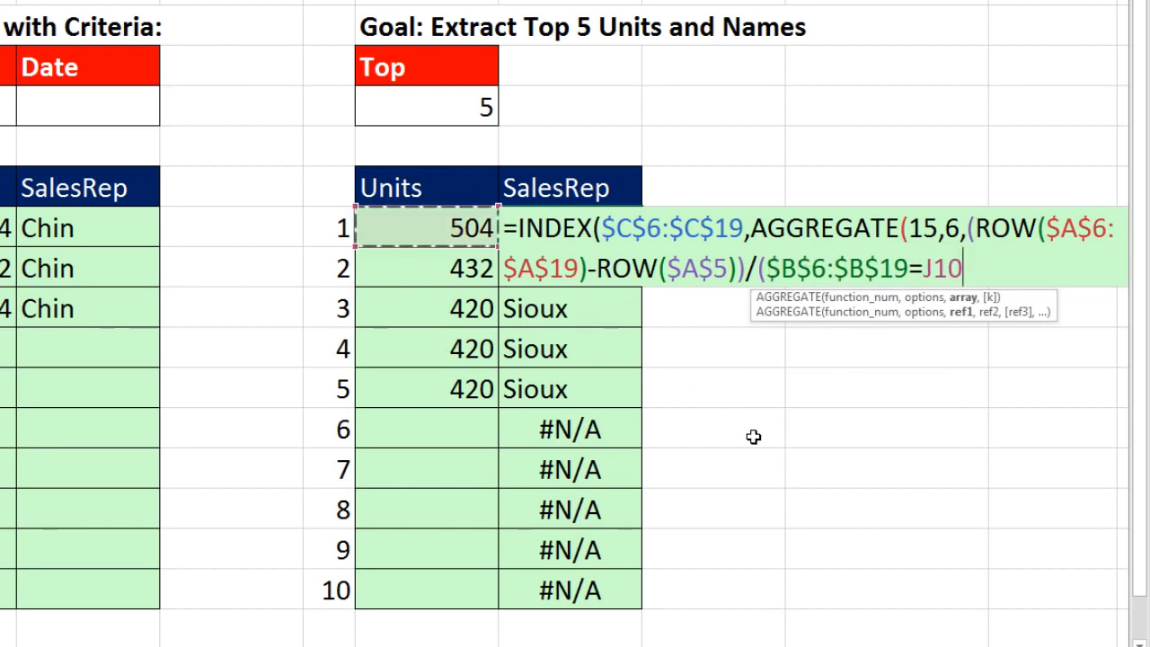
text())
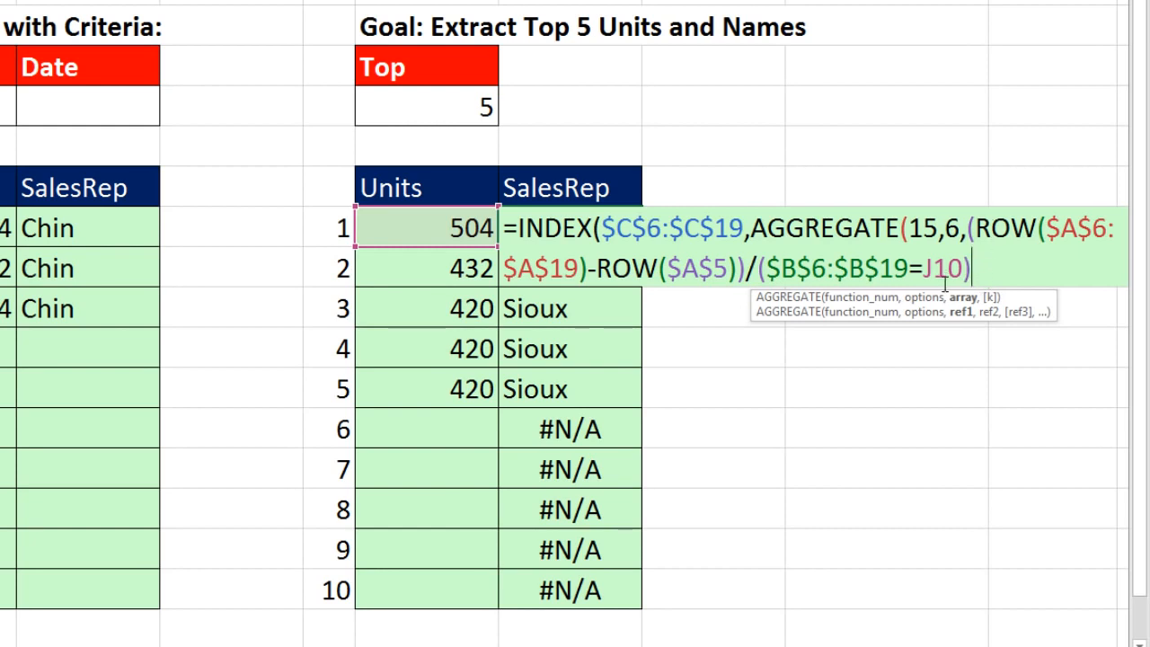
- Use I10 as the AGGREGATE k argument in K10, finish the formula, and copy it down through K19
text(,)
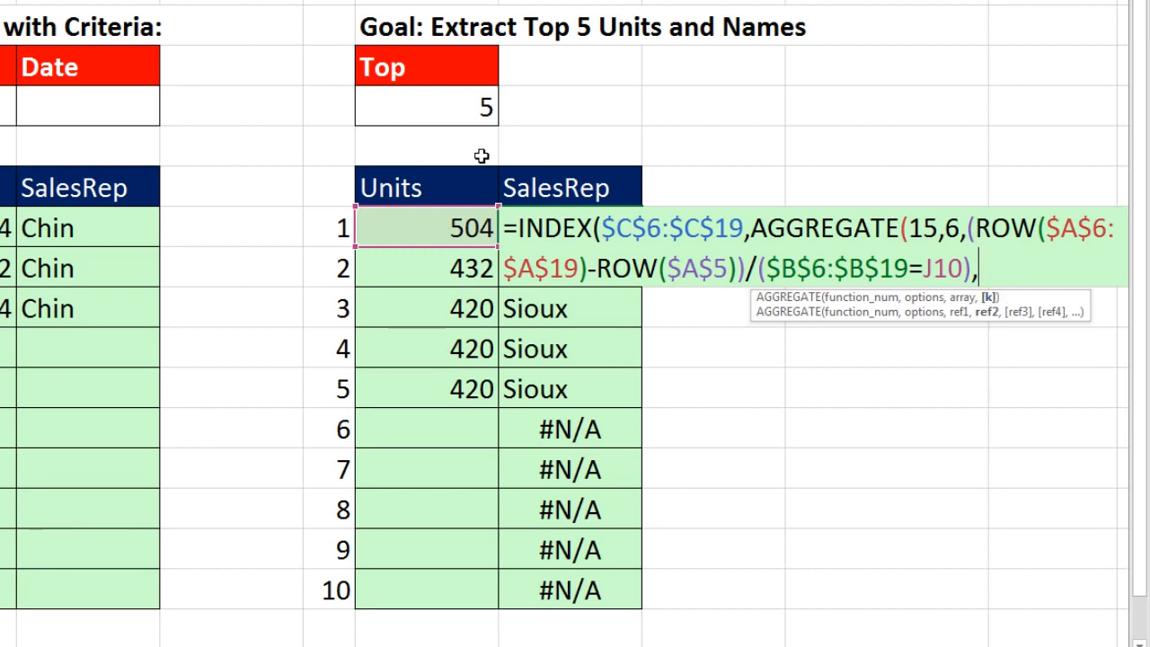
click(310, 224)
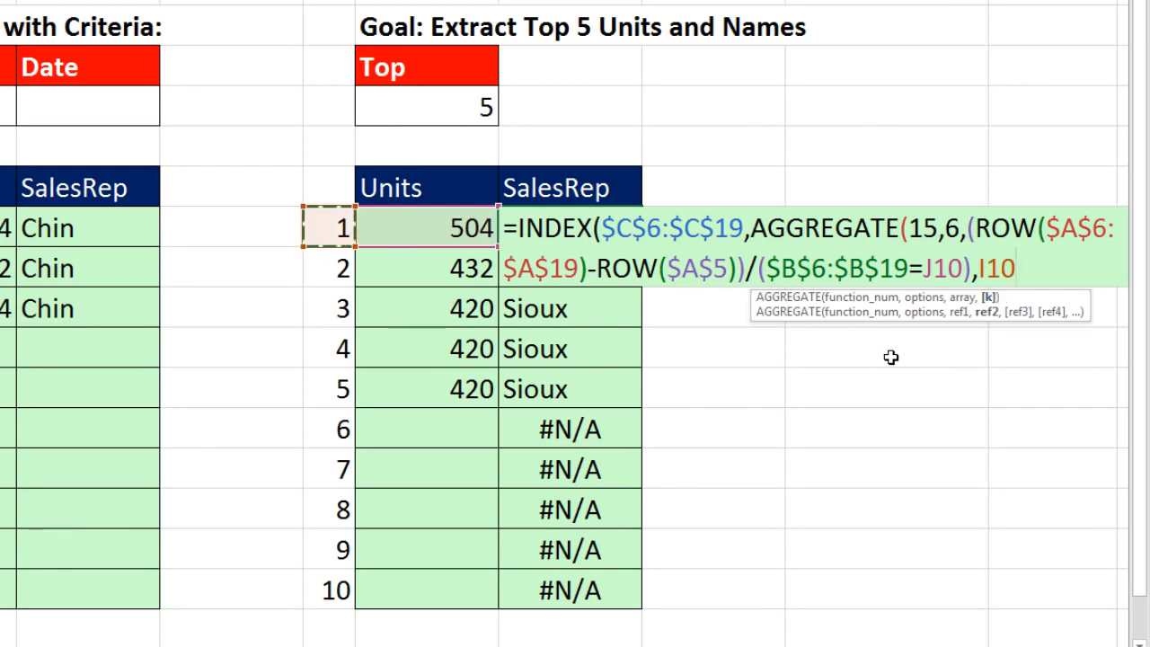
text())
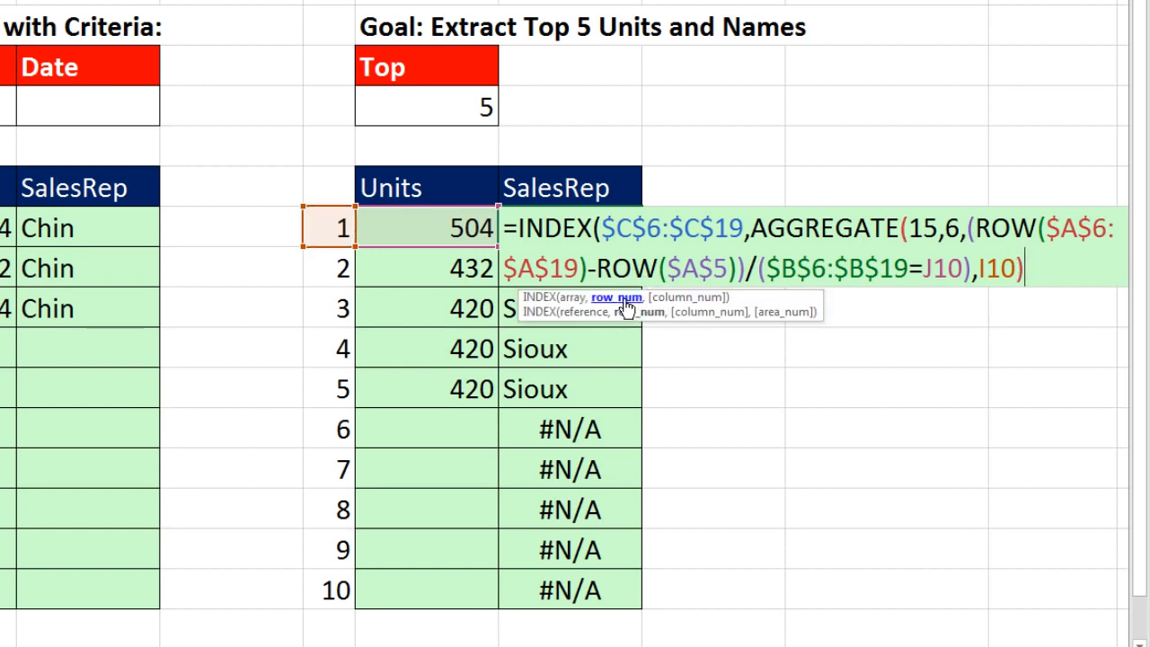
text())
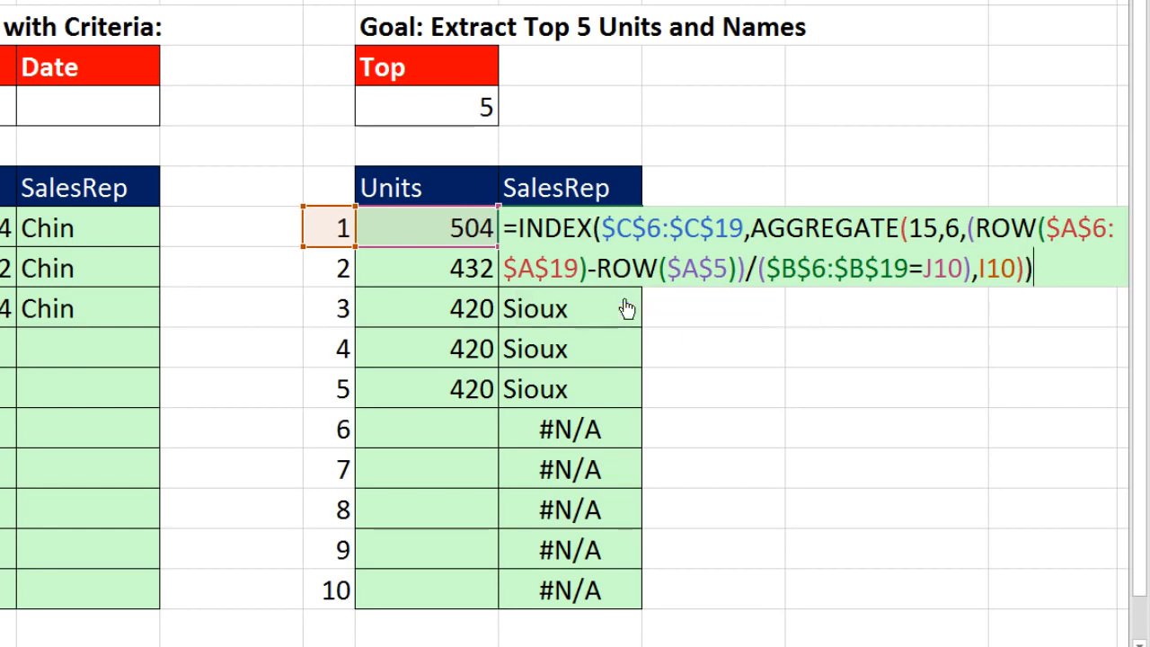
key(ctrl+Return)
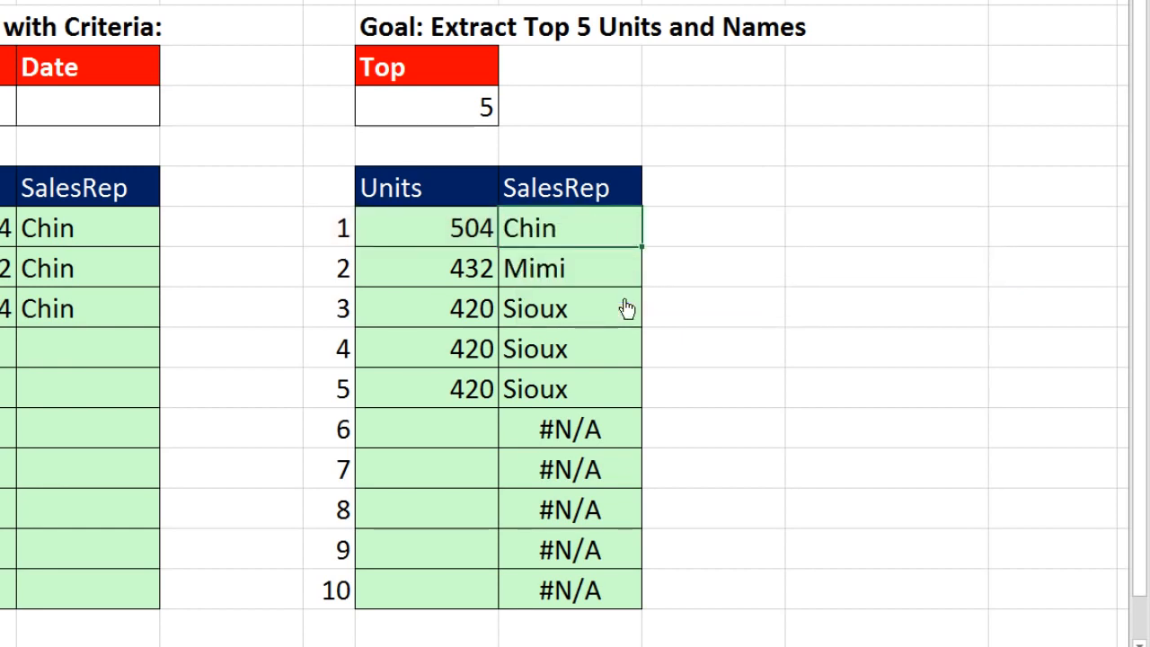
double_click(643, 245)
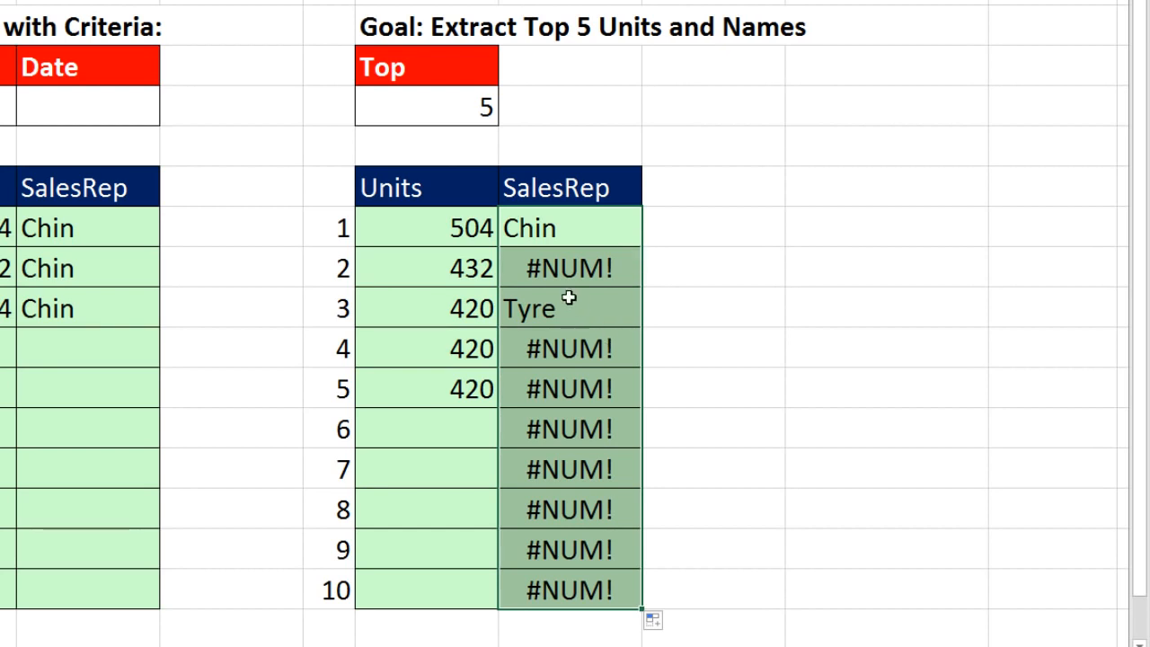
- Remove I10 from K10's formula temporarily, evaluate the AGGREGATE array argument to inspect its row positions, and cancel the edit
click(561, 240)
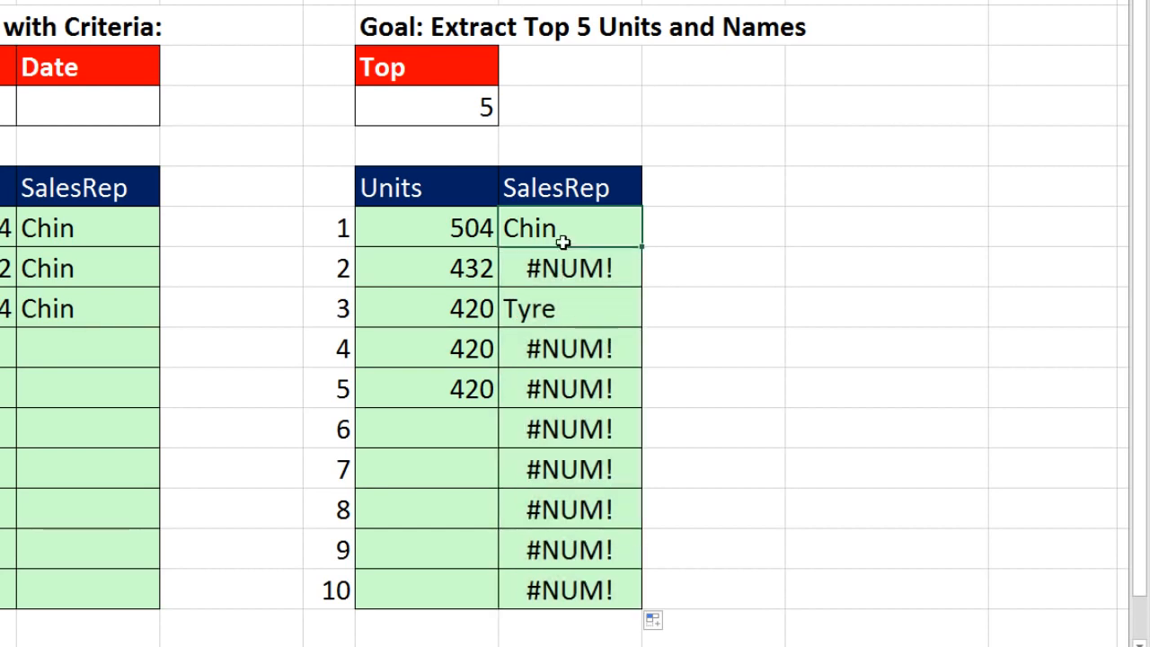
key(F2)
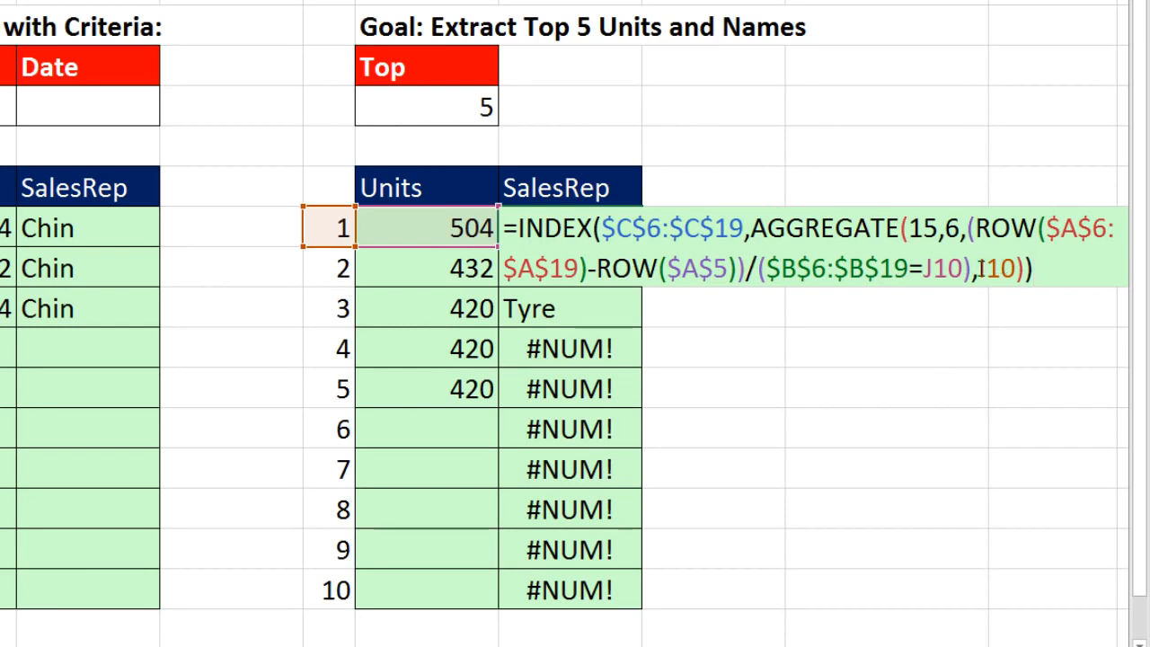
drag(979, 268, 1122, 267)
key(BackSpace)
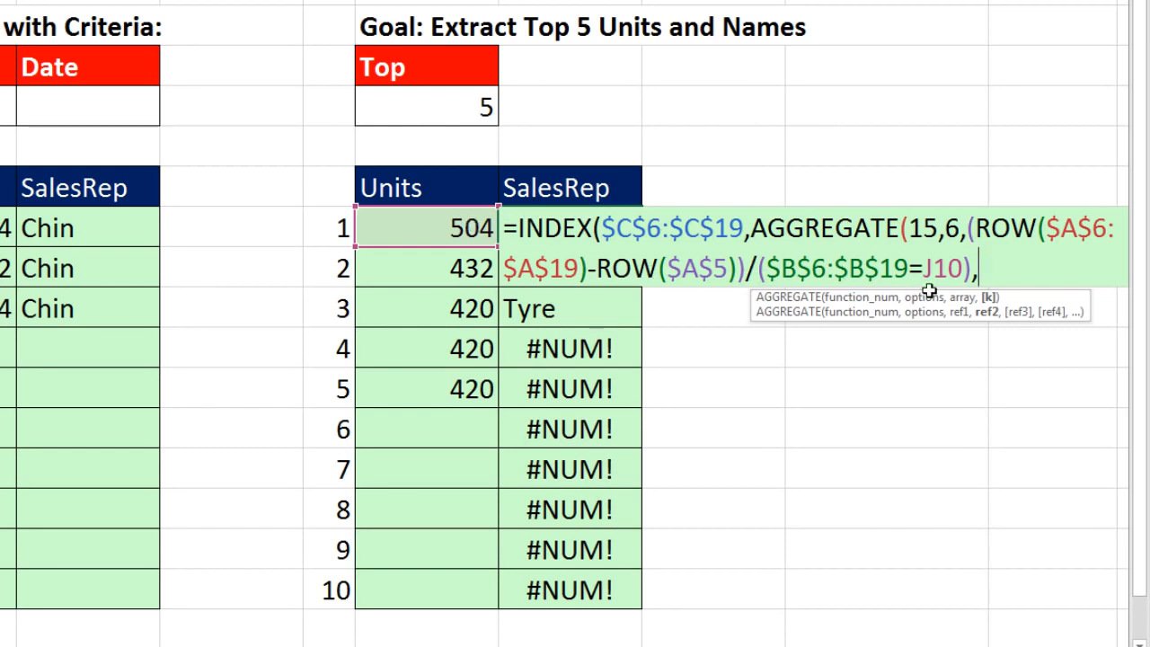
click(963, 296)
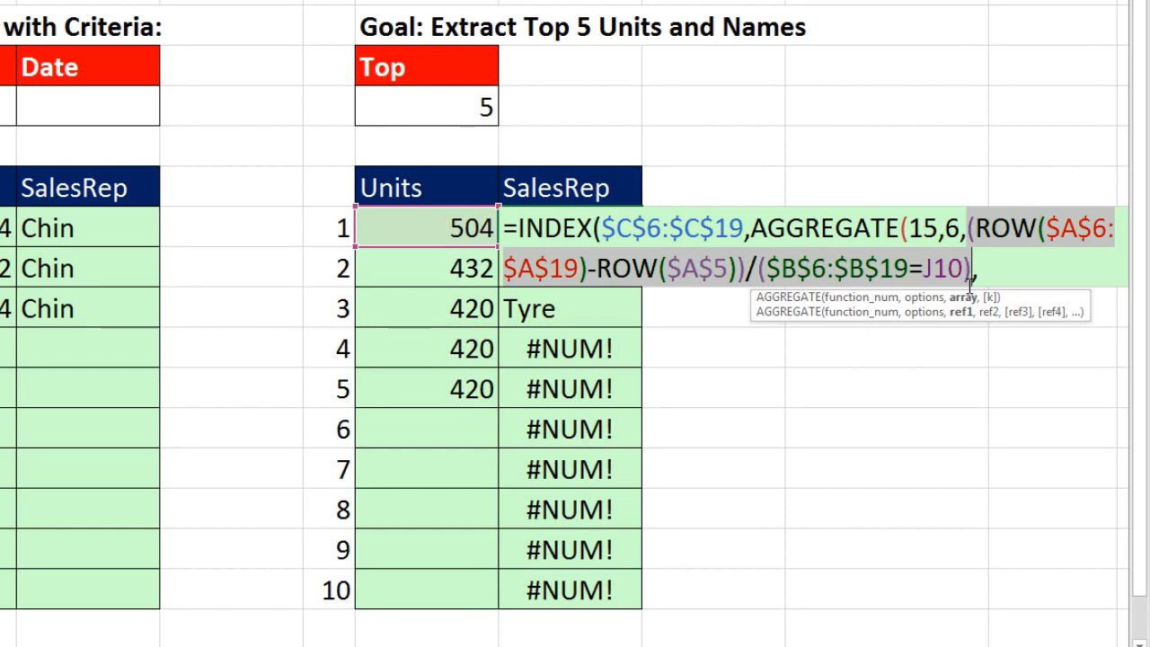
key(F9)
drag(1032, 304, 883, 368)
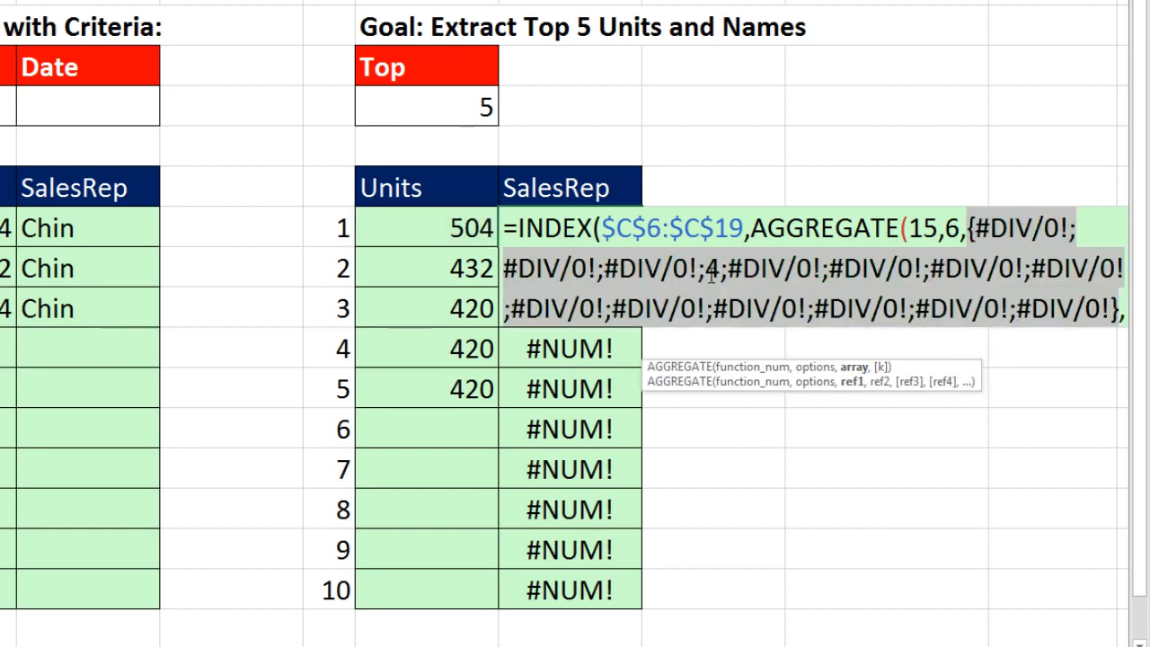
key(Escape)
- Evaluate the AGGREGATE array argument in K13's formula, cancel the edit, and check the SalesRep cells for the tied 420 units
click(569, 315)
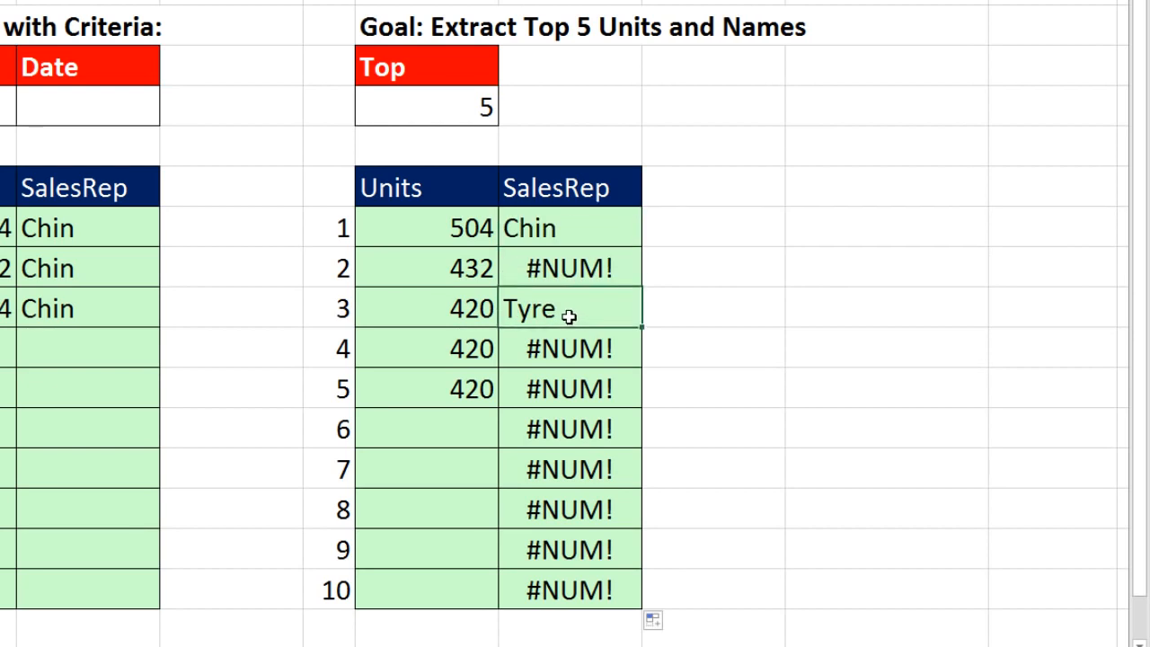
click(580, 349)
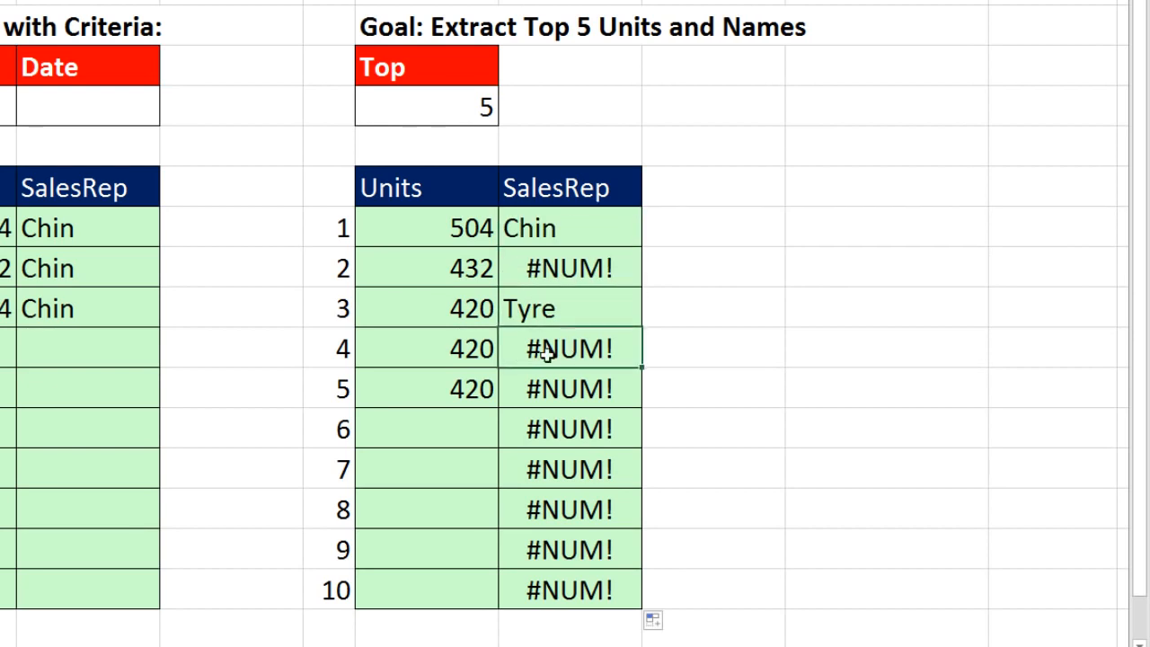
key(F2)
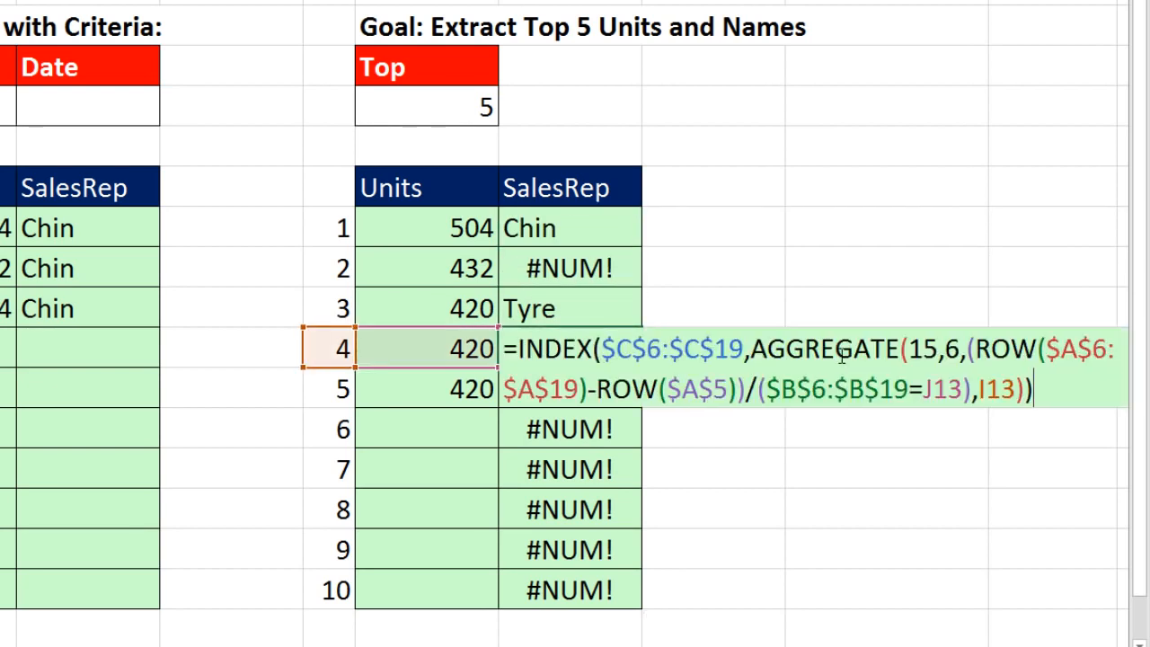
click(632, 388)
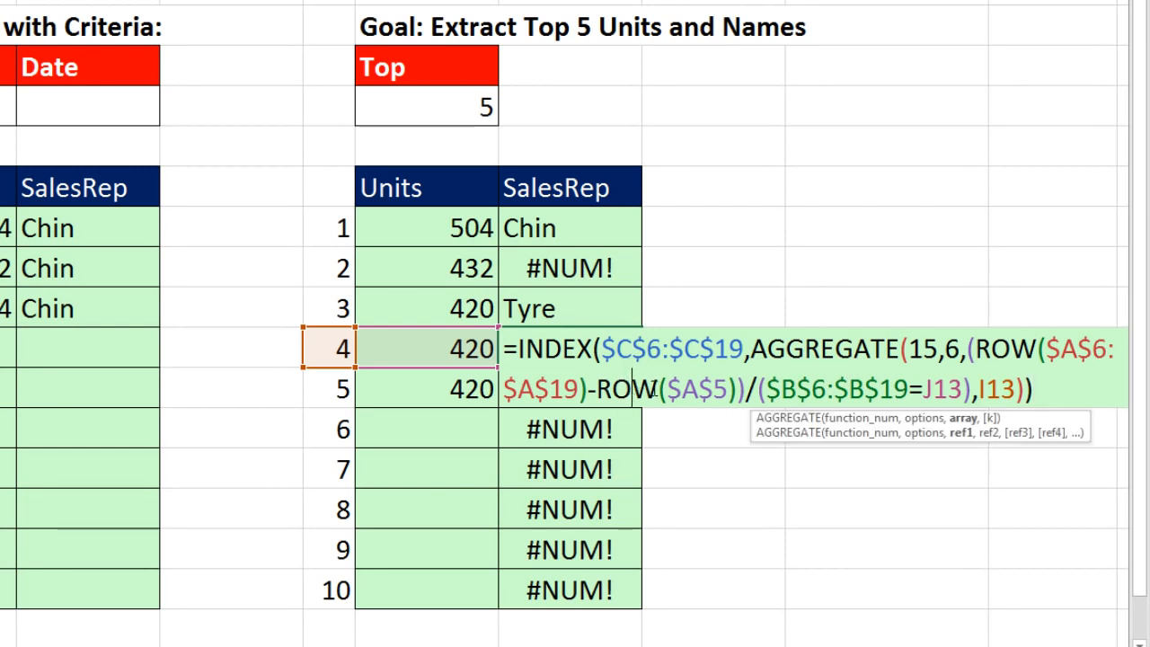
click(963, 419)
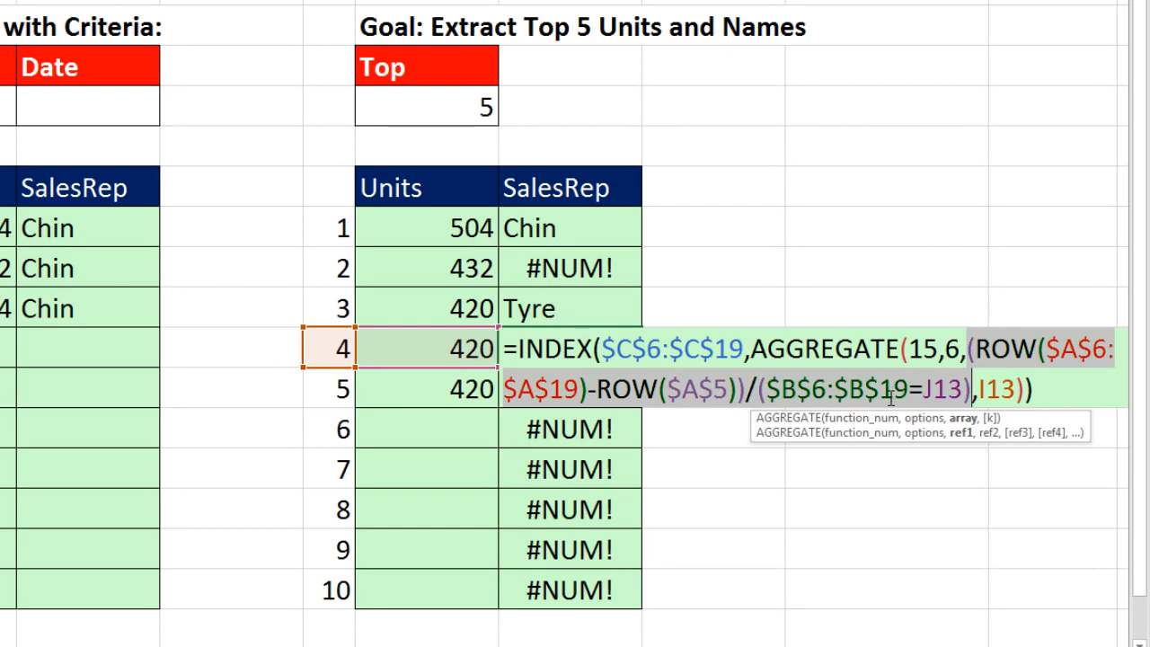
key(F9)
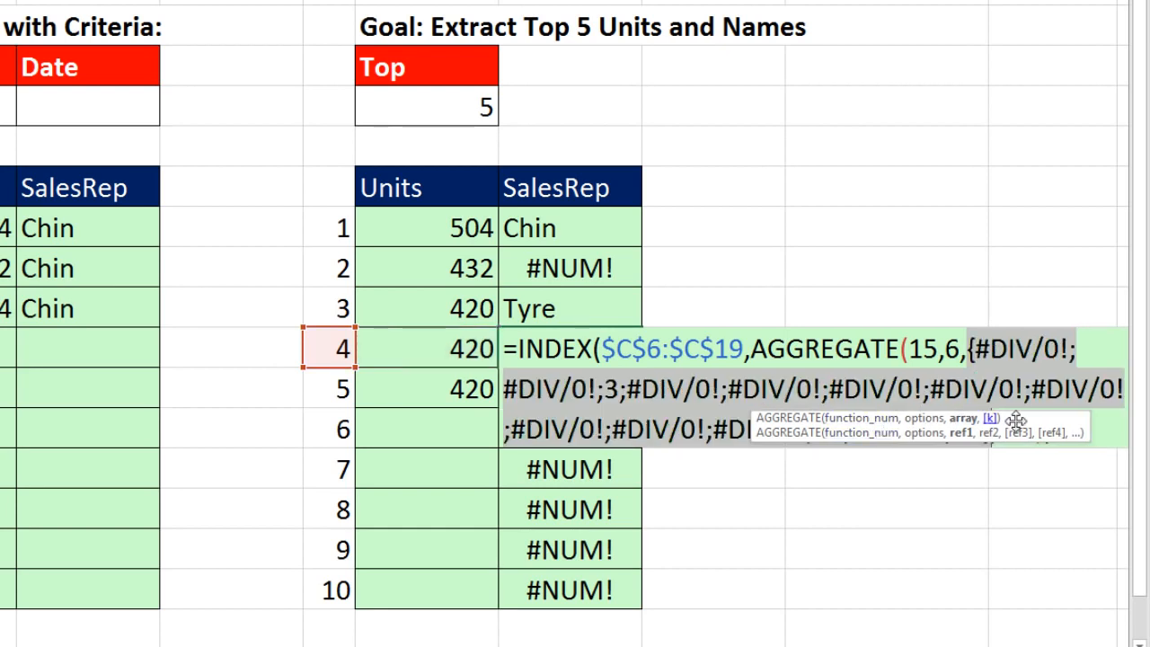
drag(1047, 421, 835, 491)
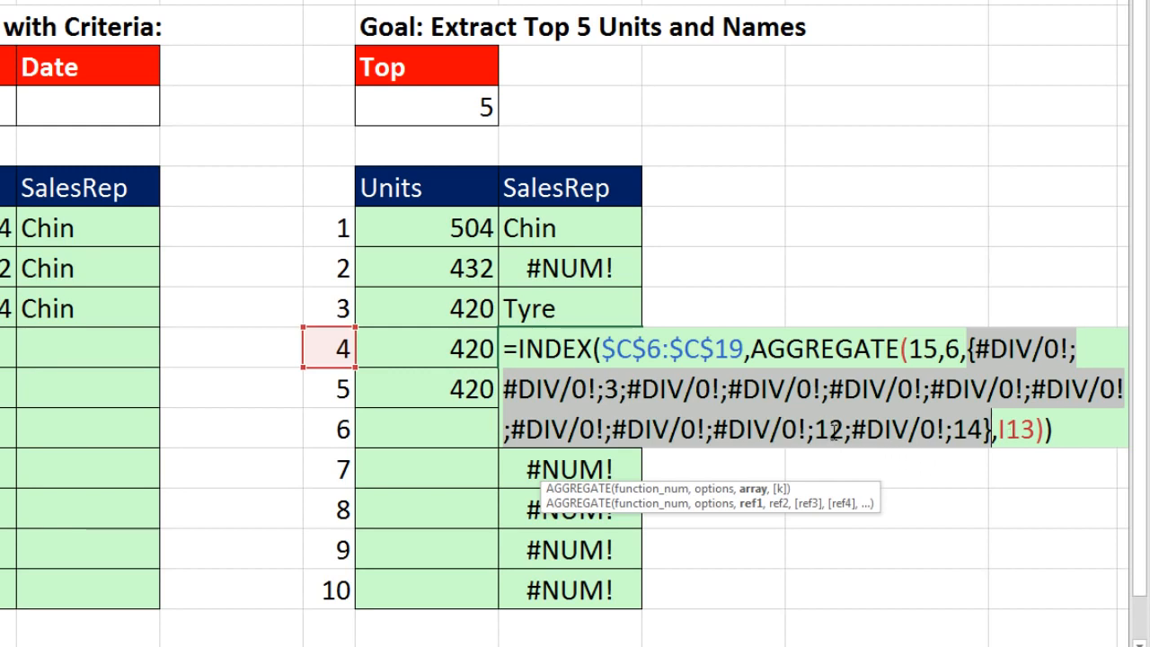
key(Escape)
click(530, 308)
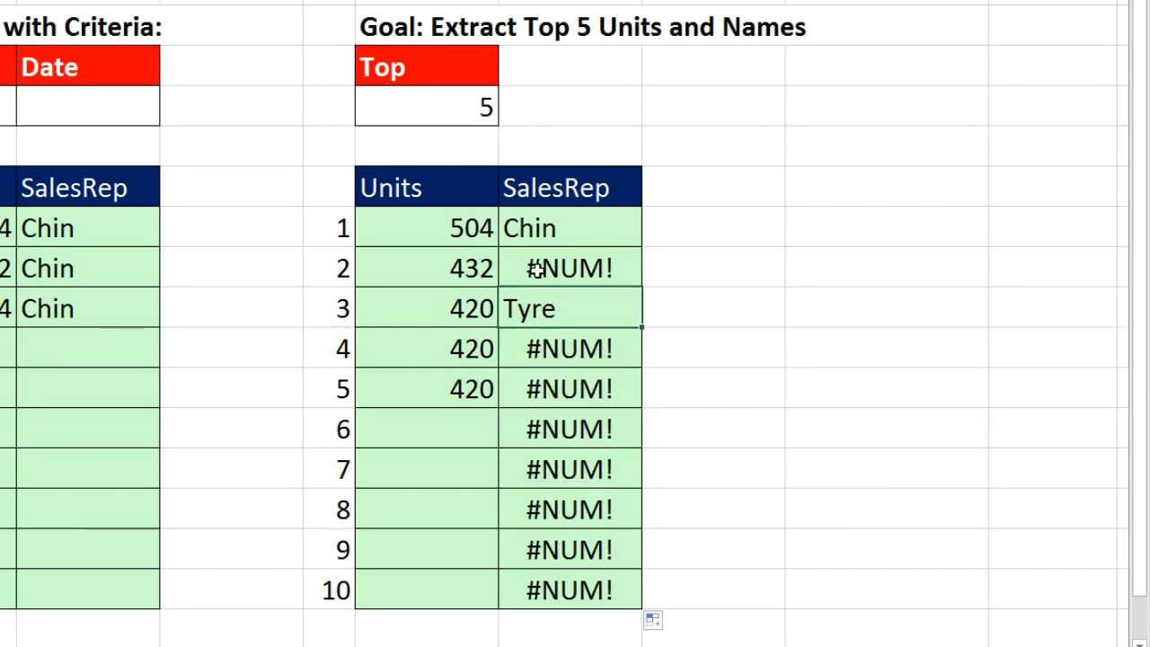
click(545, 346)
click(539, 384)
click(533, 229)
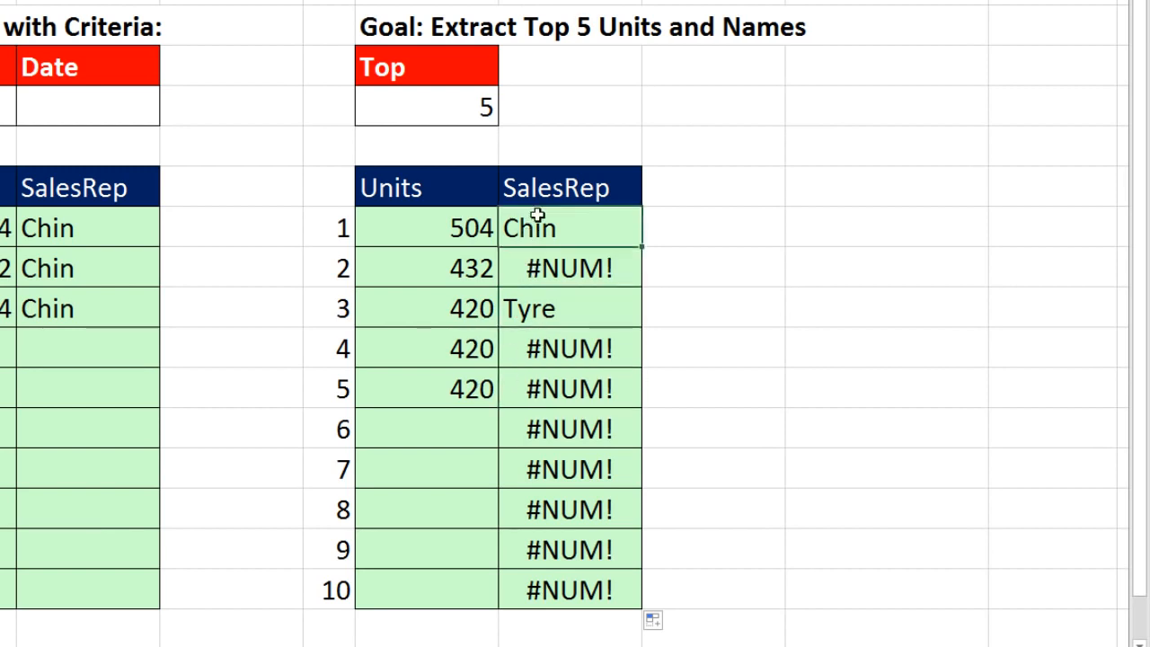
- Replace I10 with a COUNTIFS function as the AGGREGATE k argument in K10's formula
click(535, 278)
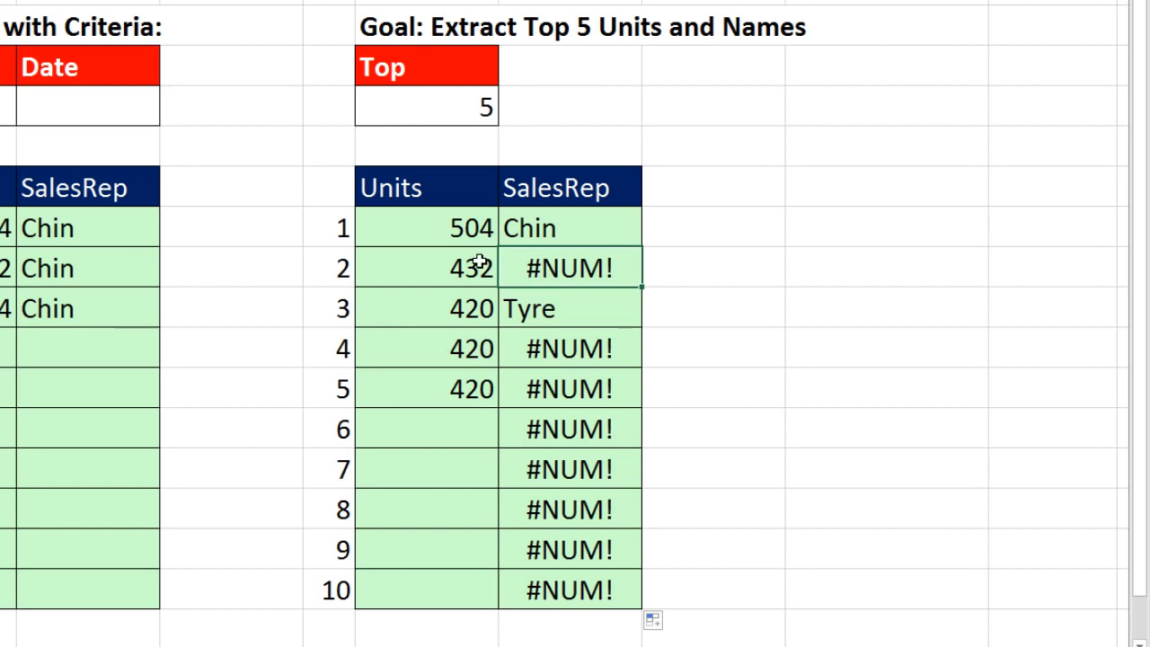
double_click(525, 231)
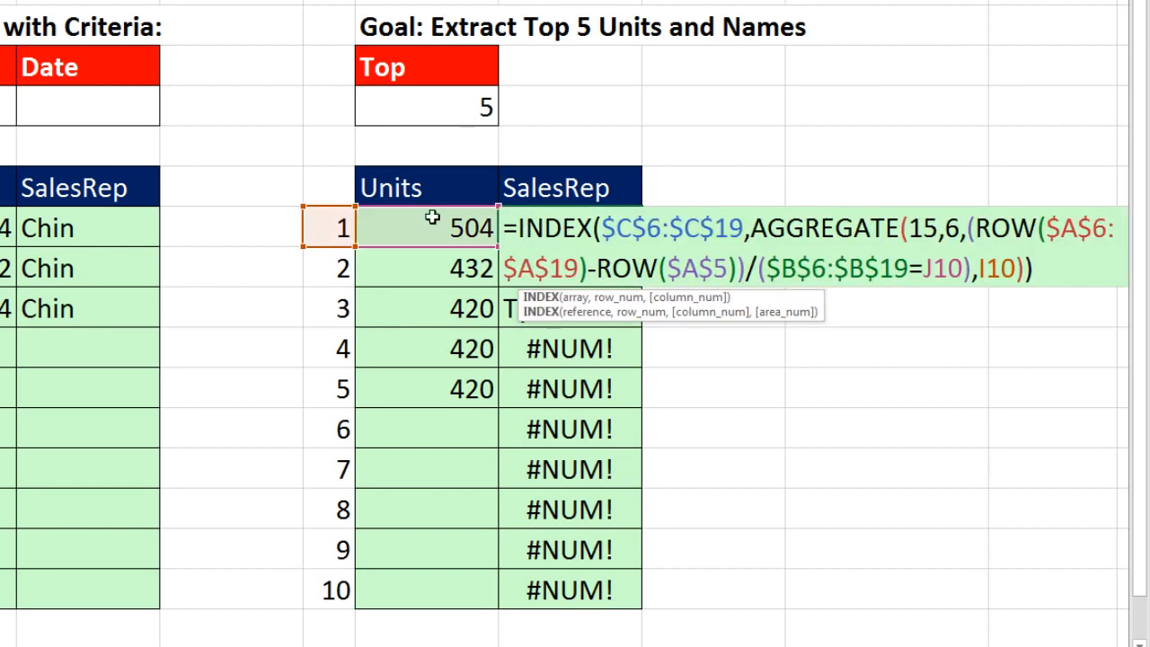
double_click(1015, 271)
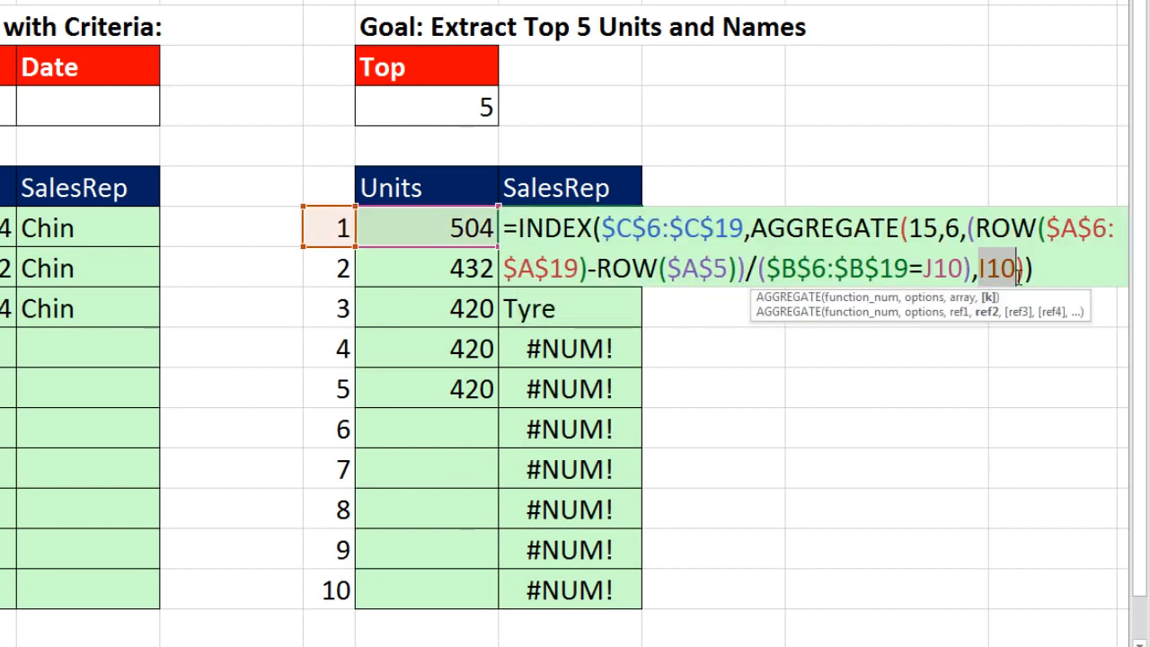
key(Delete)
key(Delete)
key(Delete)
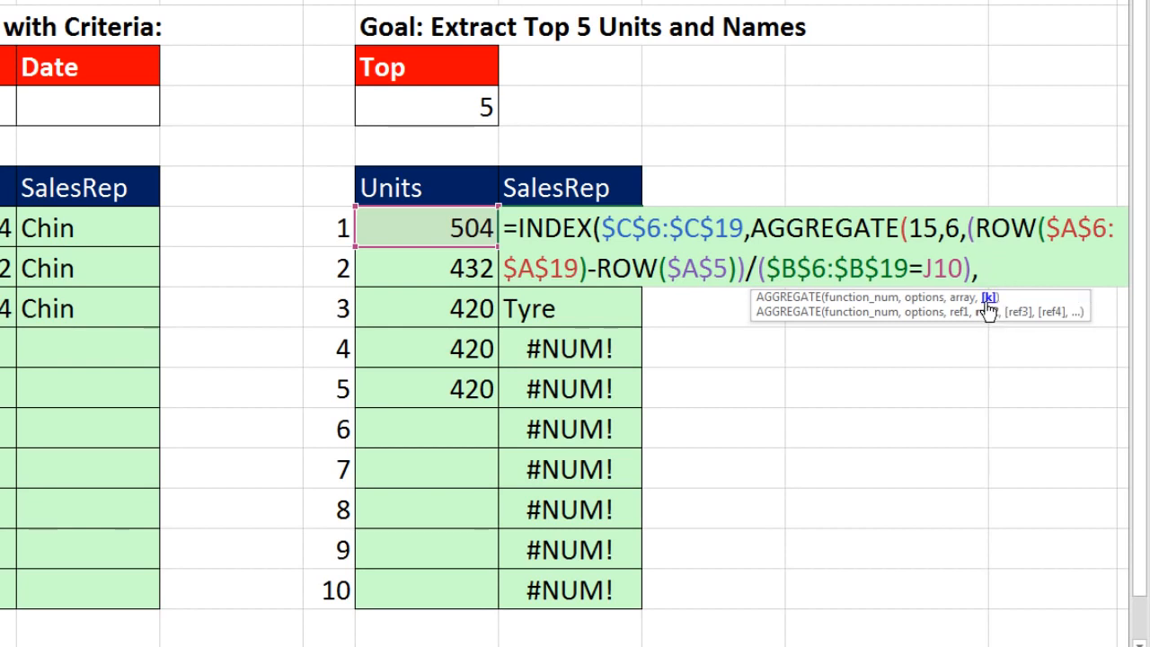
text(coun)
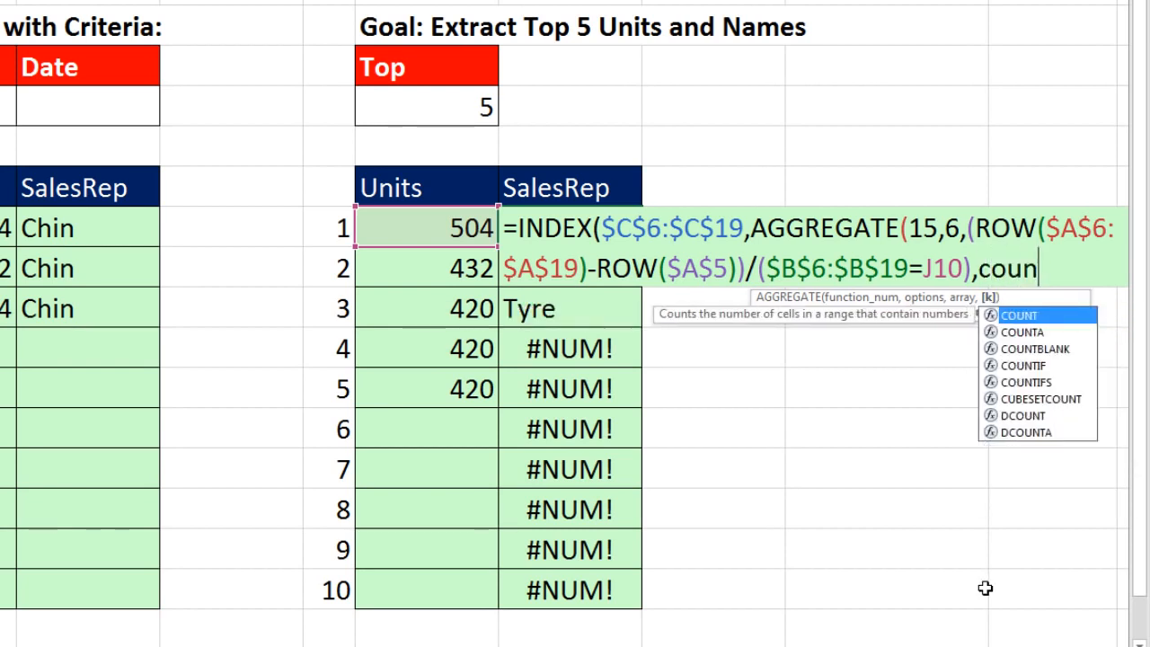
text(tifs()
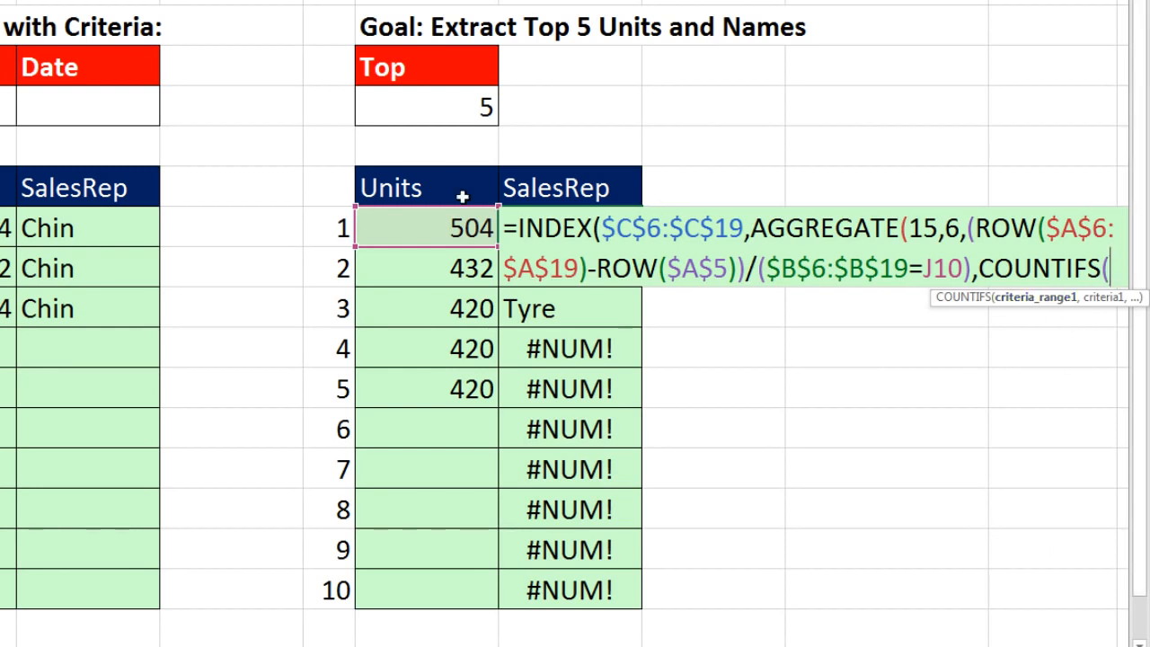
- Give COUNTIFS in K10 the expandable criteria range J$10:J10, with only the first row reference locked, and the criterion J10
click(458, 228)
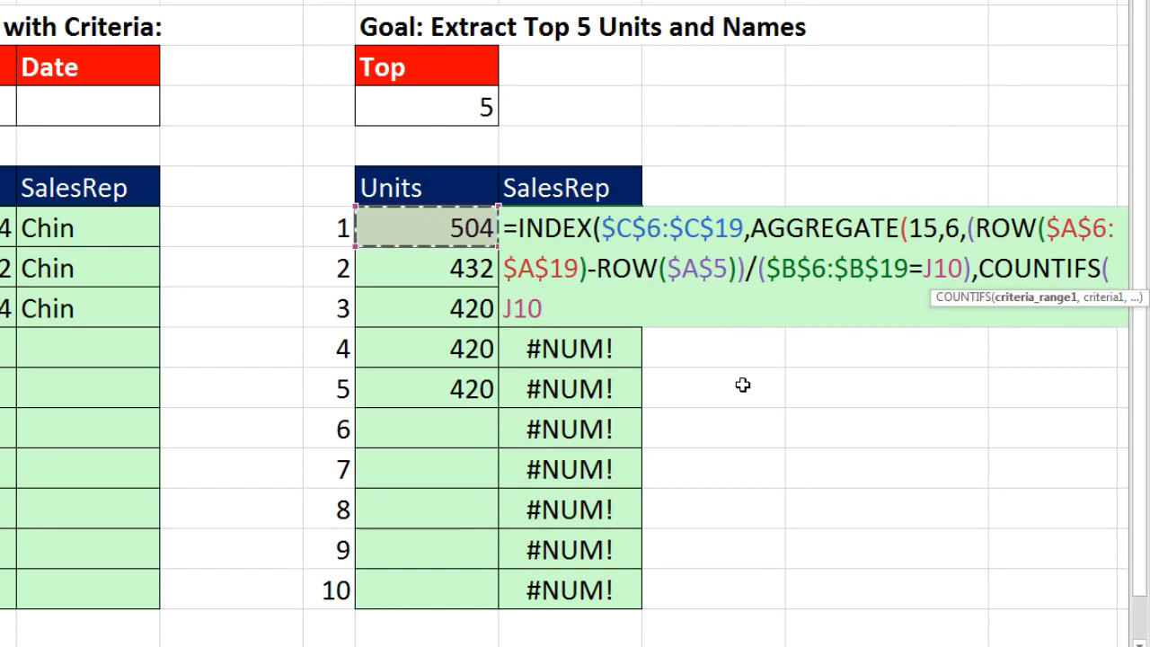
text(:J10)
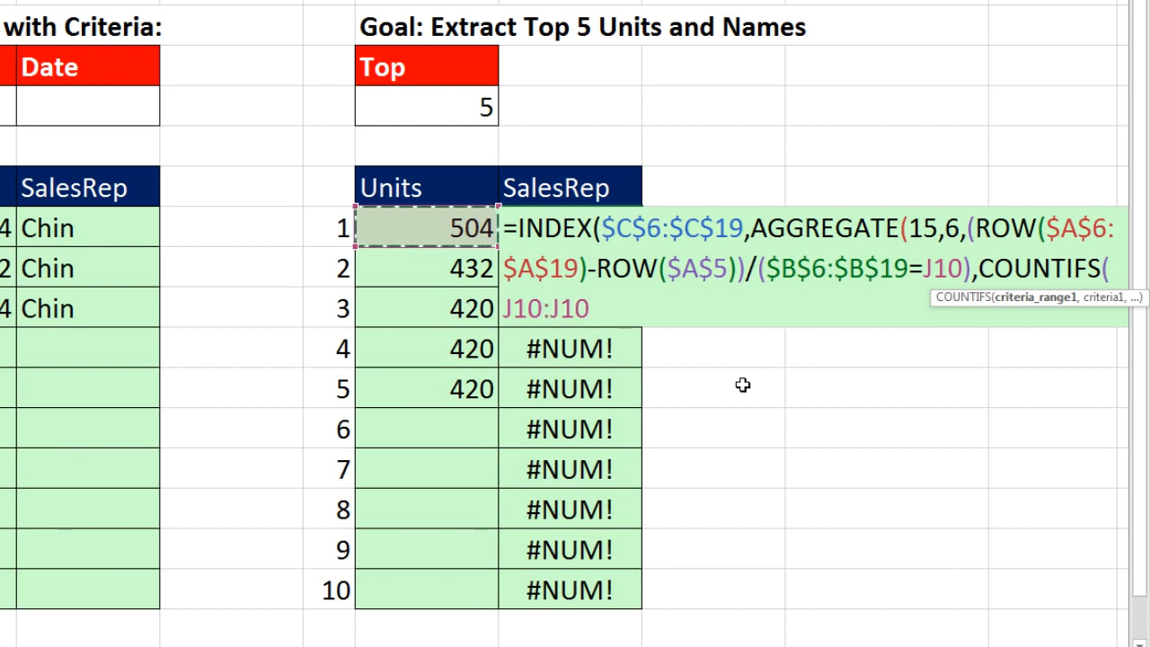
text(,)
drag(867, 333, 618, 353)
click(456, 223)
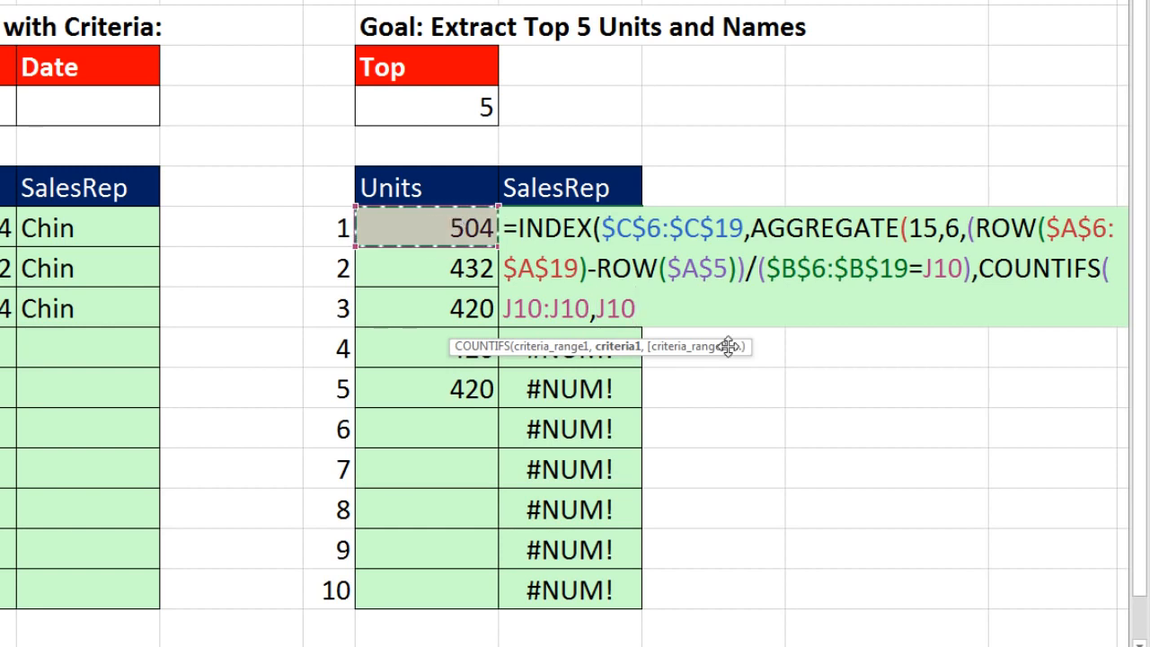
text())
click(532, 308)
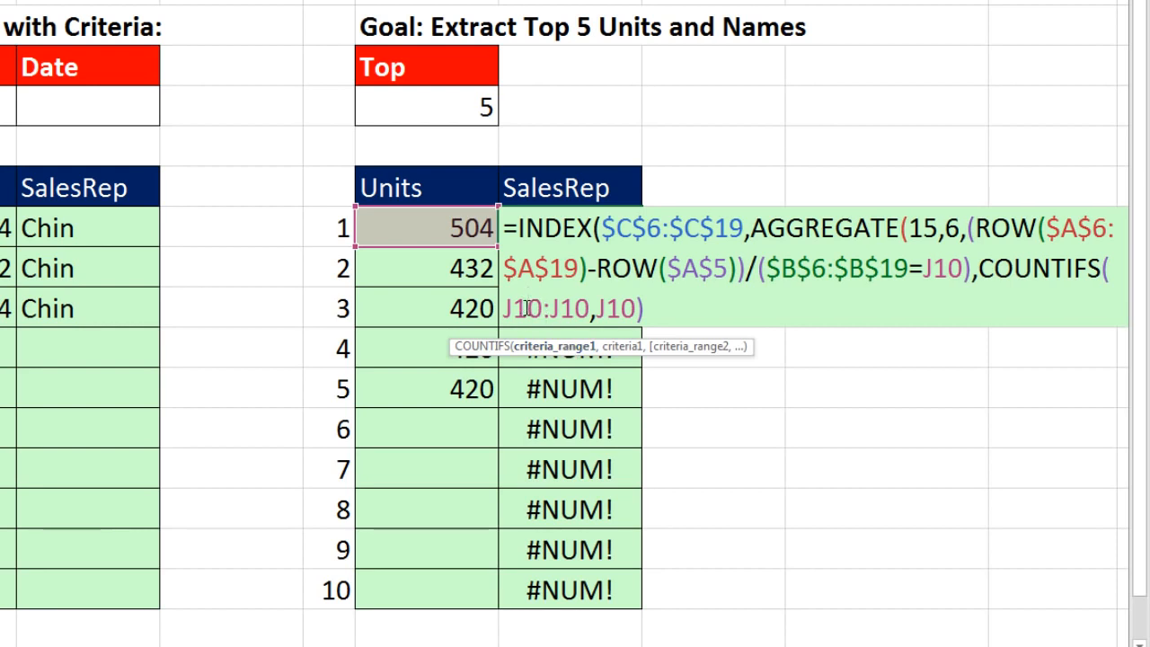
key(F4)
key(F4)
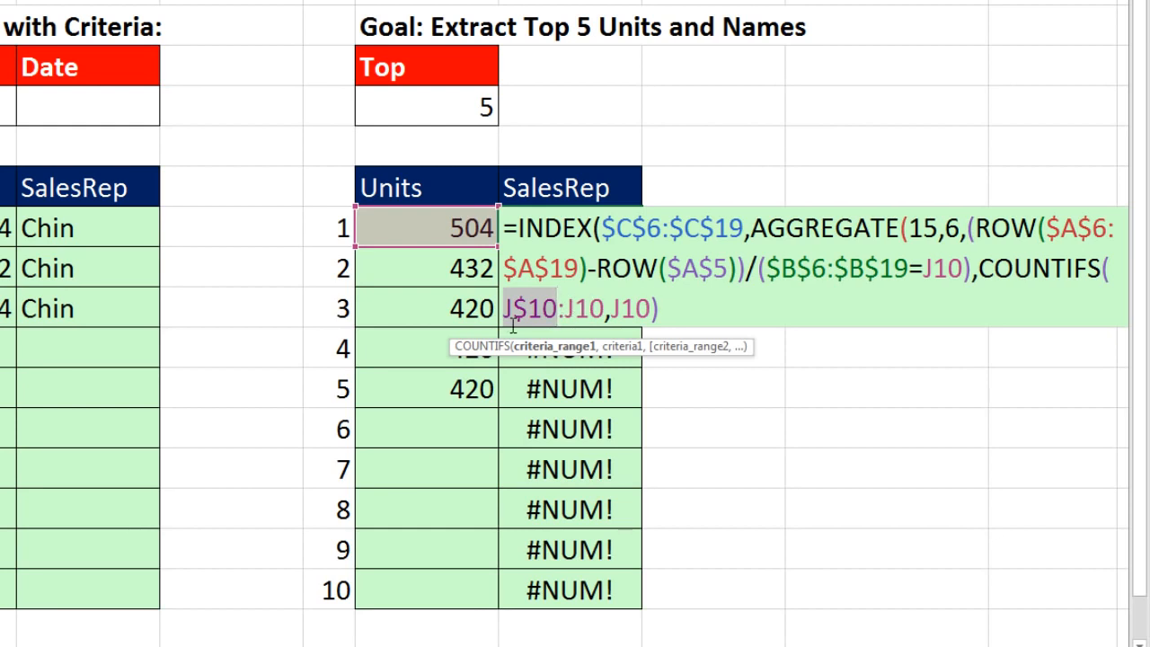
drag(448, 344, 667, 352)
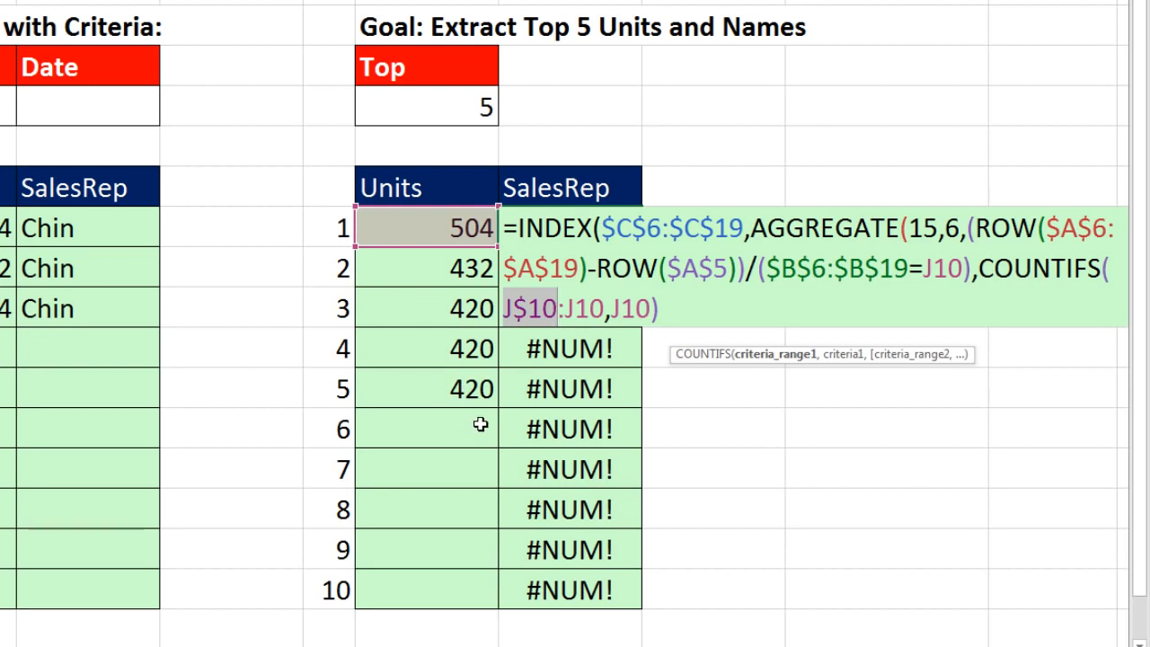
- Review the AGGREGATE k and INDEX row_num arguments in K10, finish the formula, and copy it down through K19
click(673, 311)
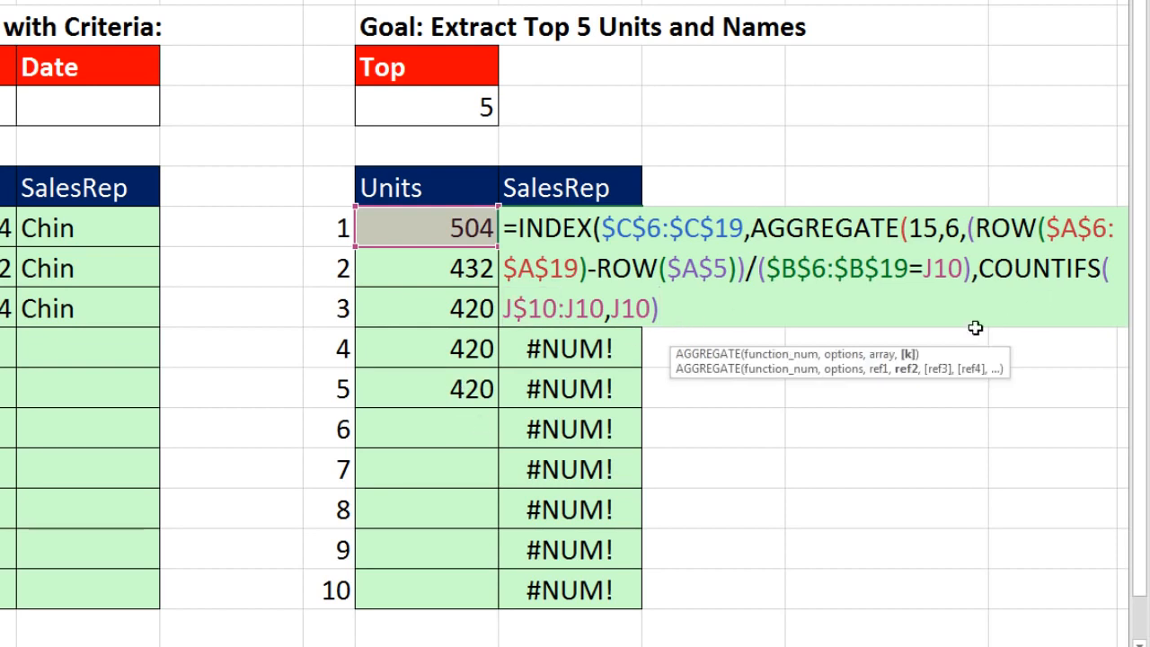
click(908, 353)
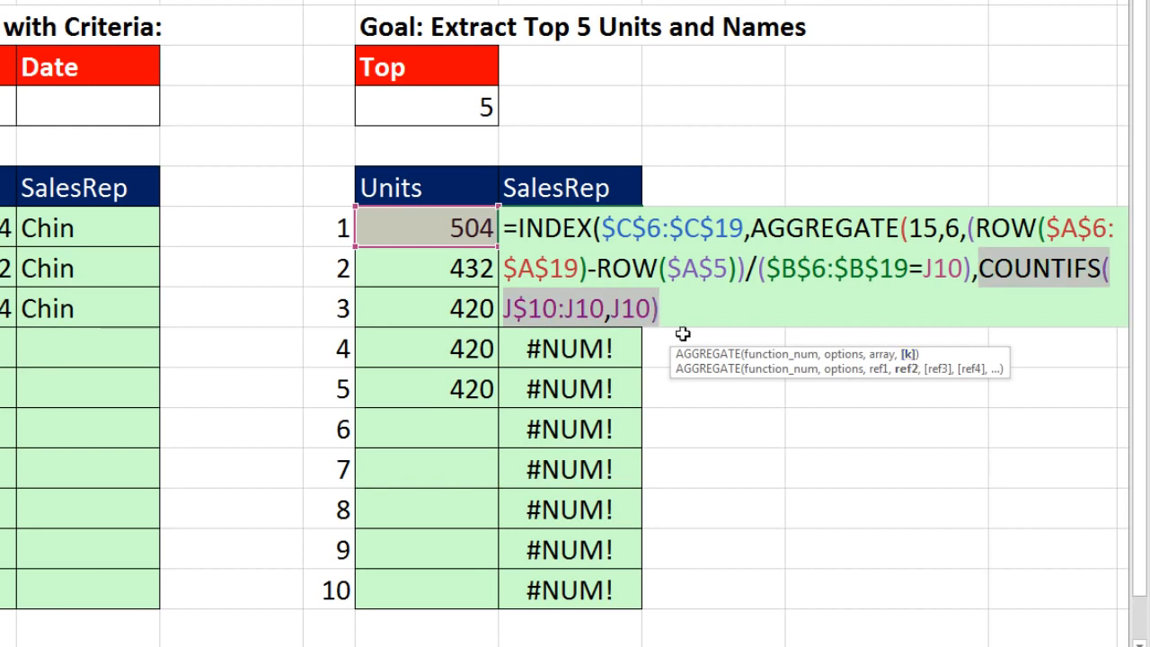
click(666, 309)
text())
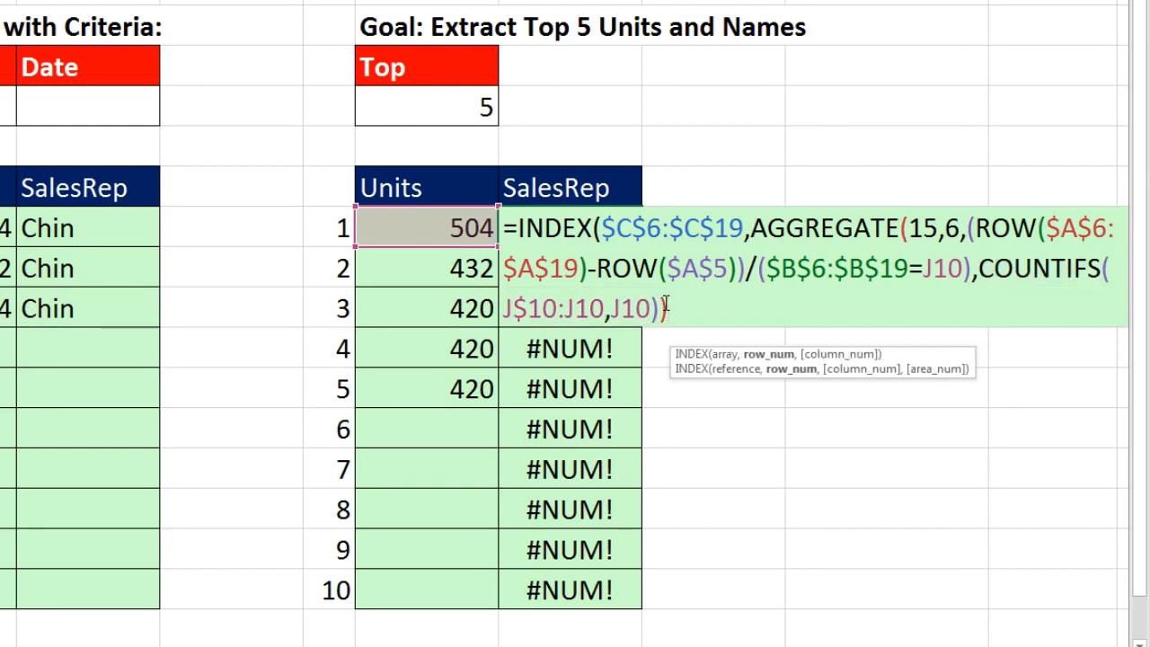
click(759, 354)
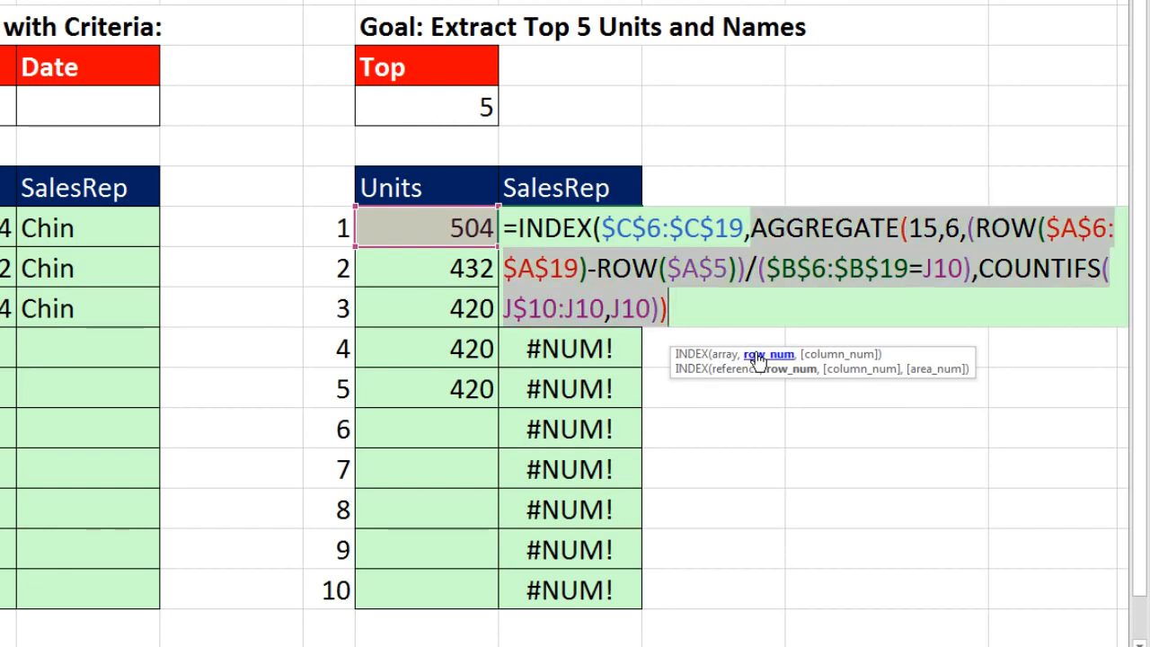
click(694, 307)
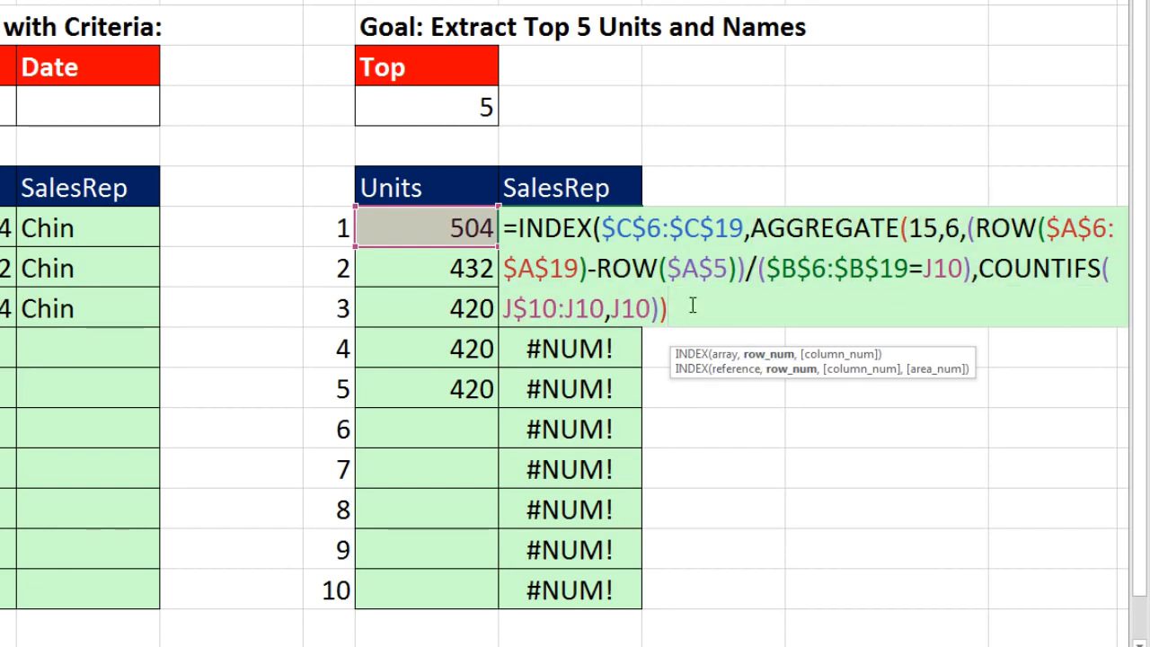
key(ctrl+Return)
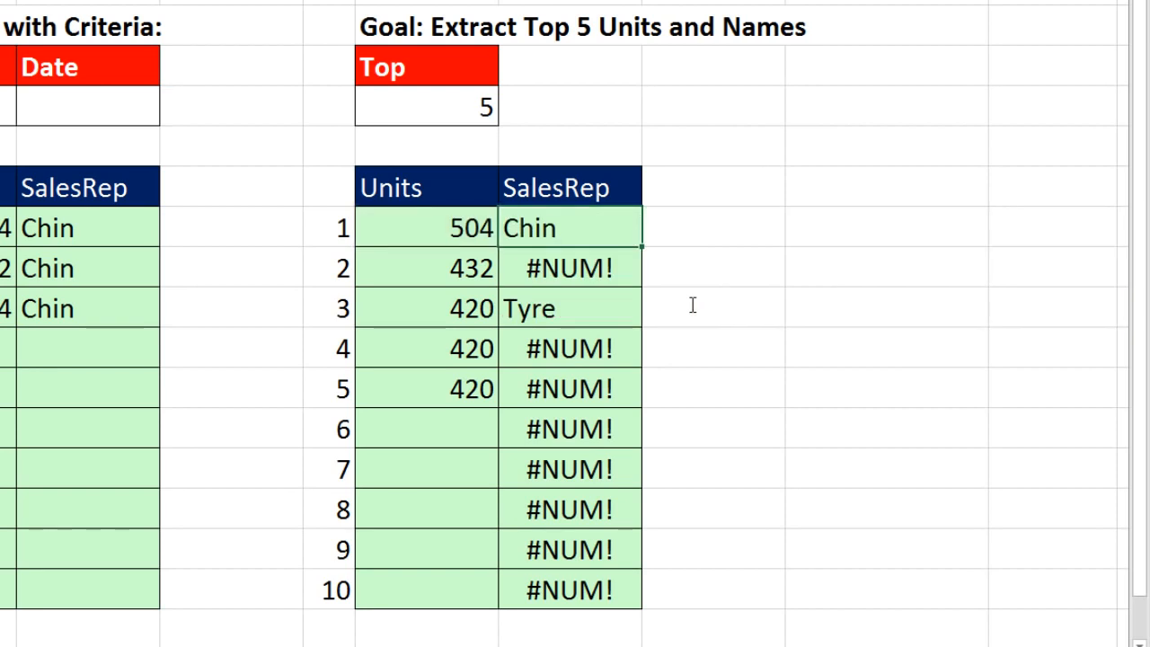
double_click(641, 246)
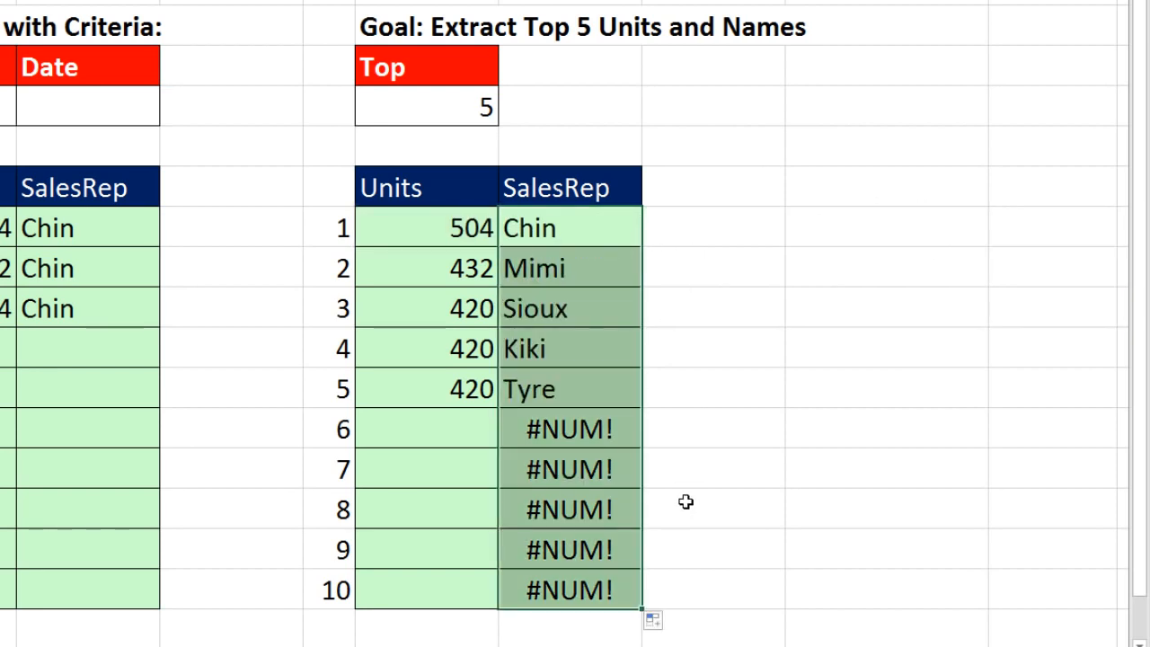
- Check the SalesRep names for the three tied 420 units and the first row with blank Units
drag(467, 316, 513, 310)
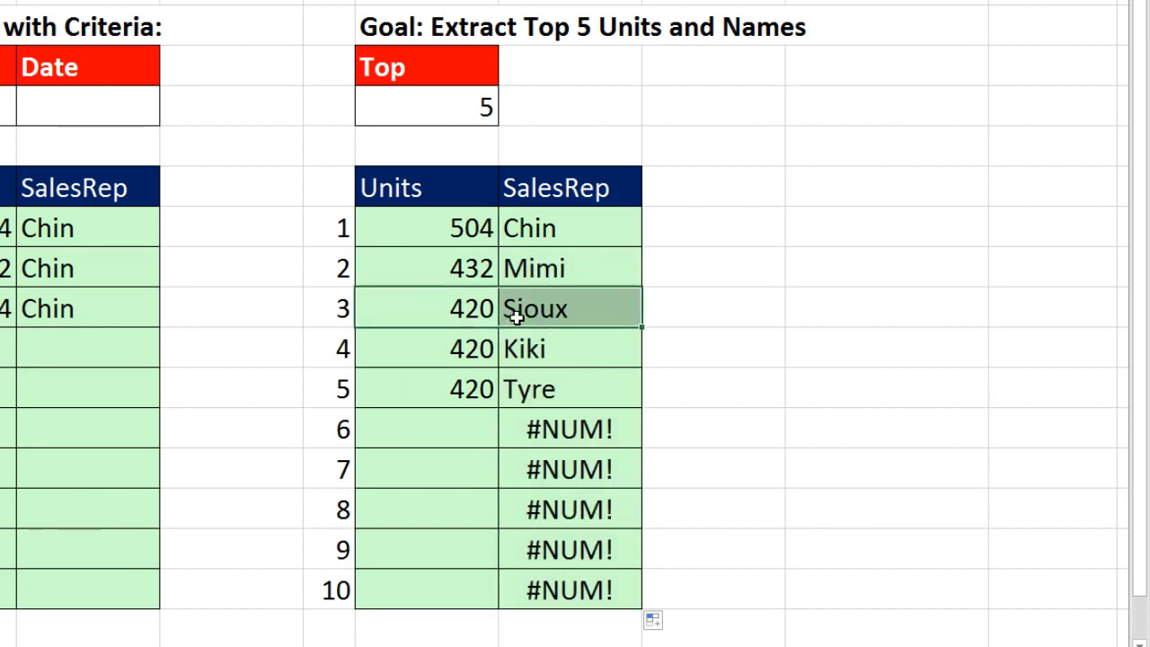
drag(472, 347, 534, 351)
drag(447, 387, 563, 393)
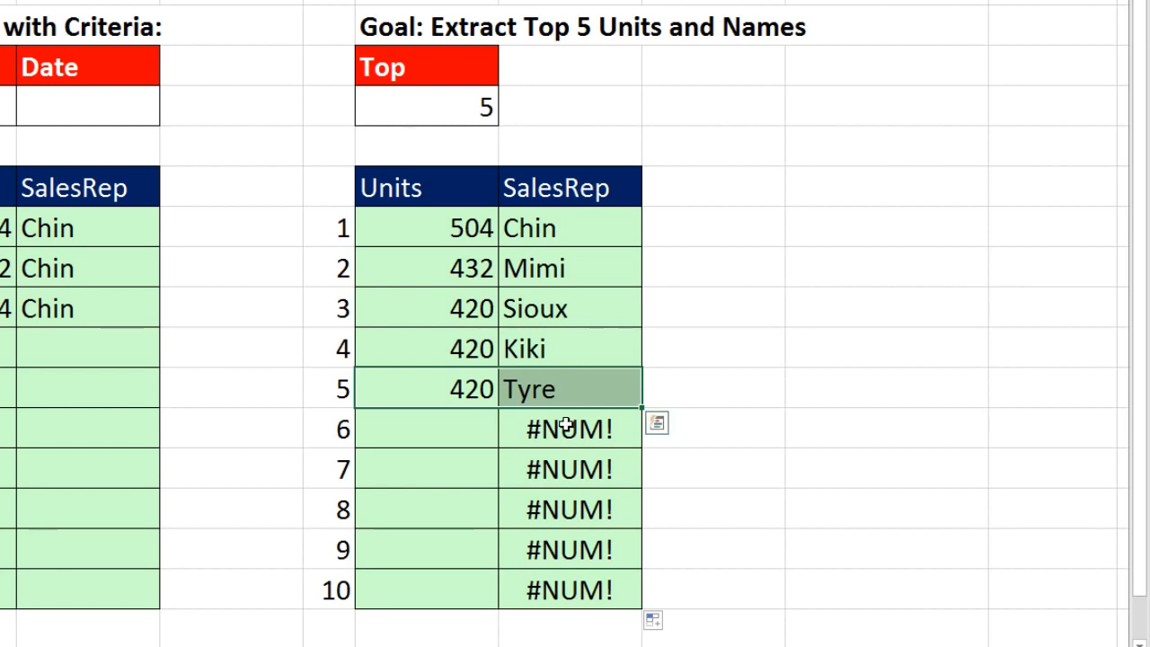
click(575, 435)
click(473, 425)
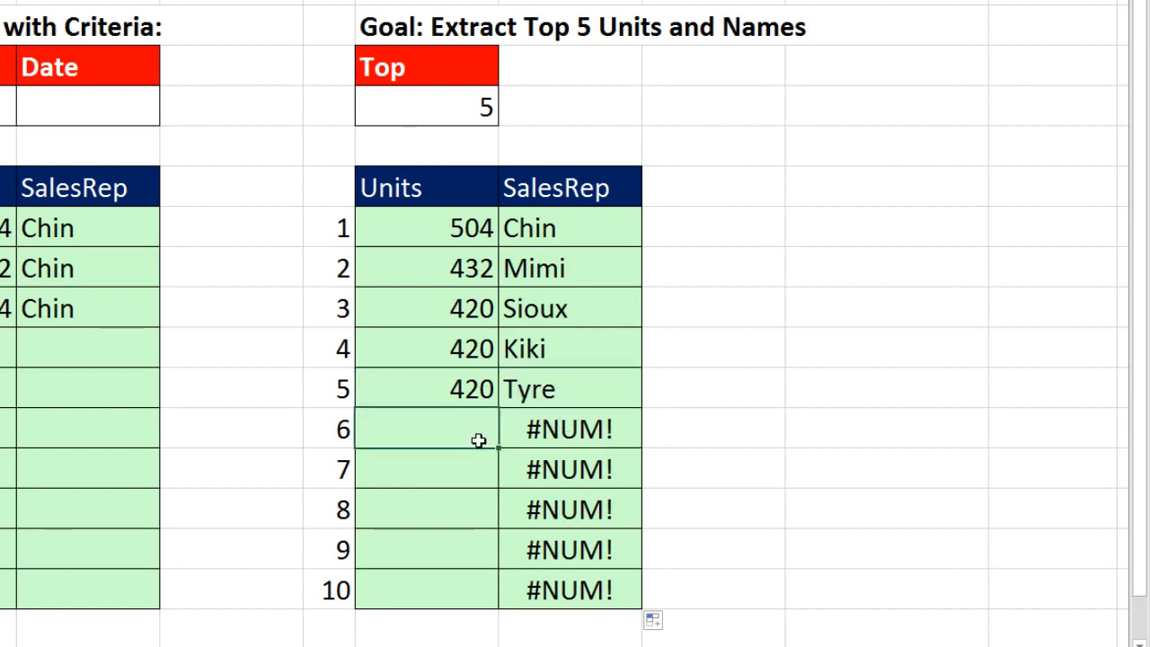
- Wrap K10's INDEX formula in an IF that tests J10="" and returns an empty text string when true
double_click(559, 221)
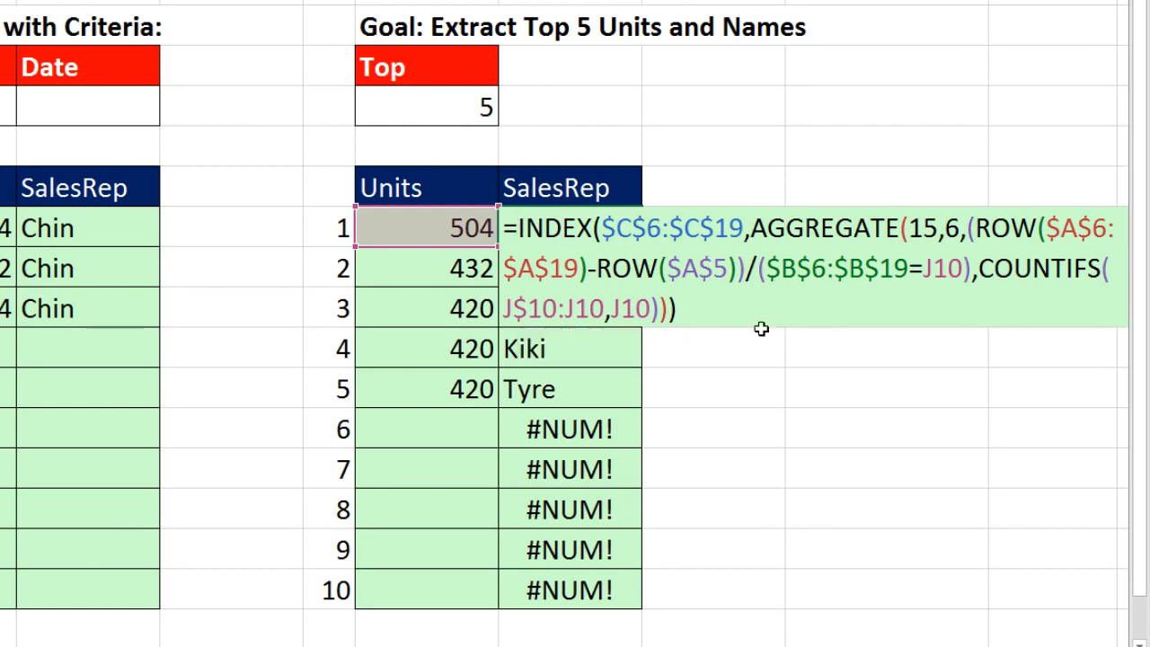
text(if)
key(Tab)
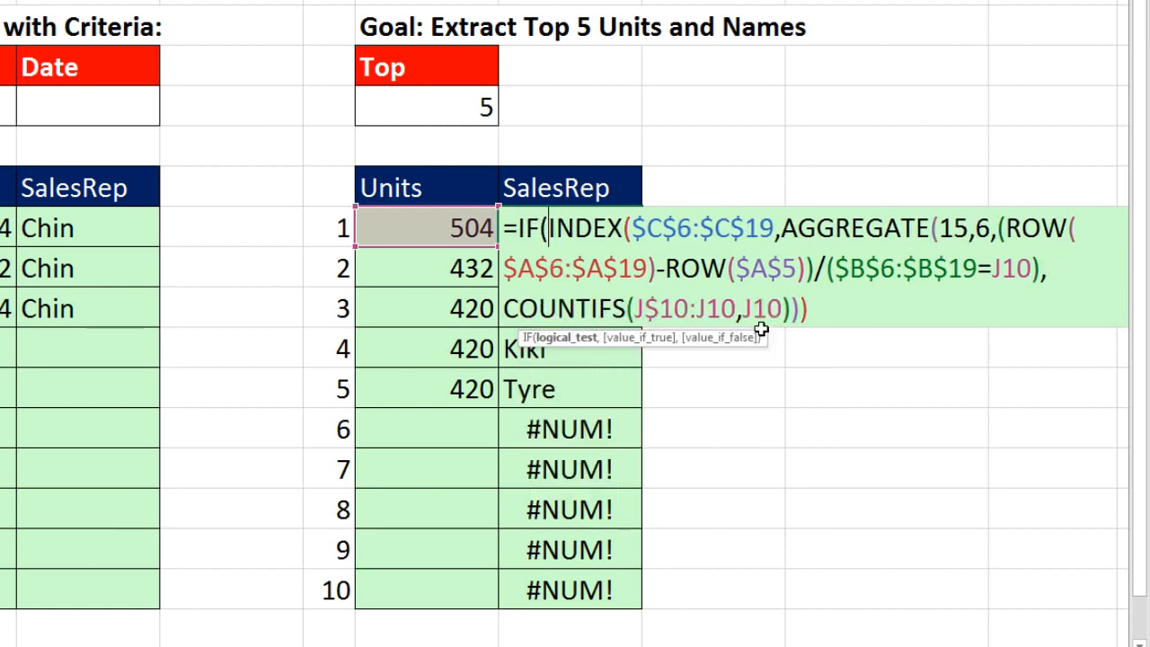
click(440, 223)
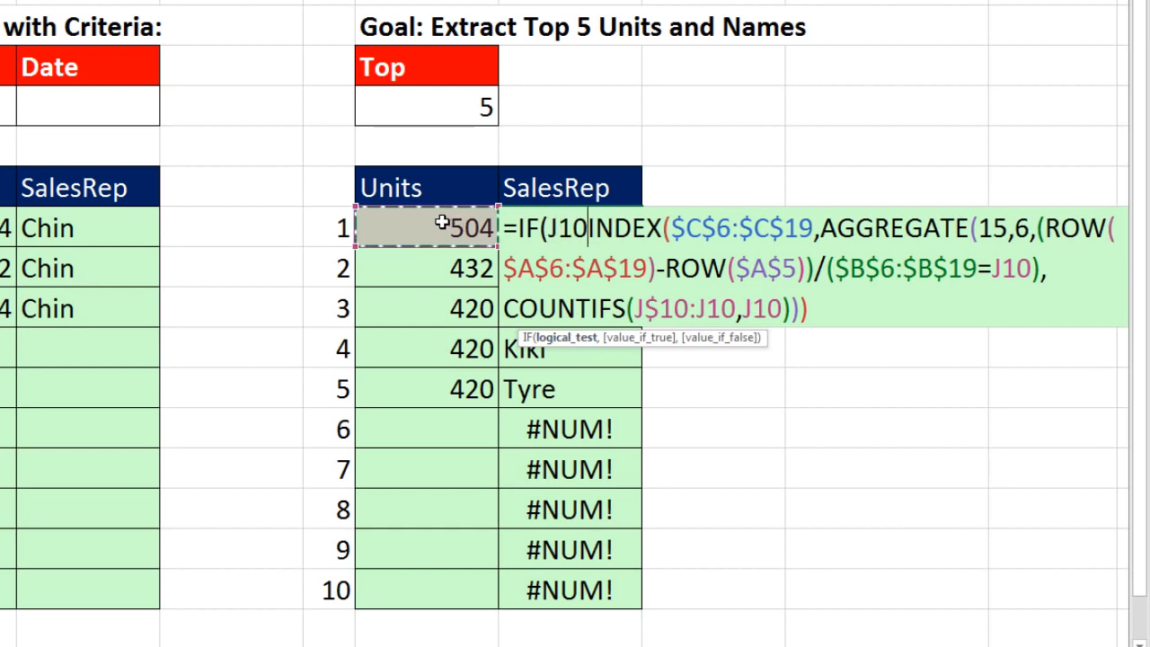
text(="")
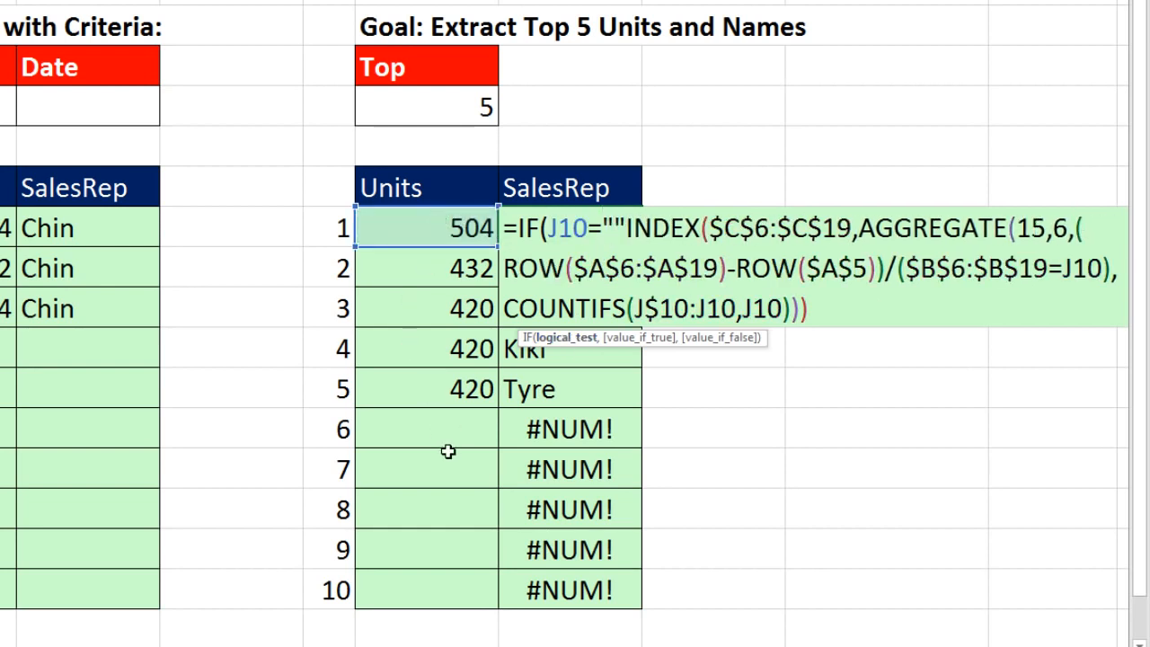
text(,)
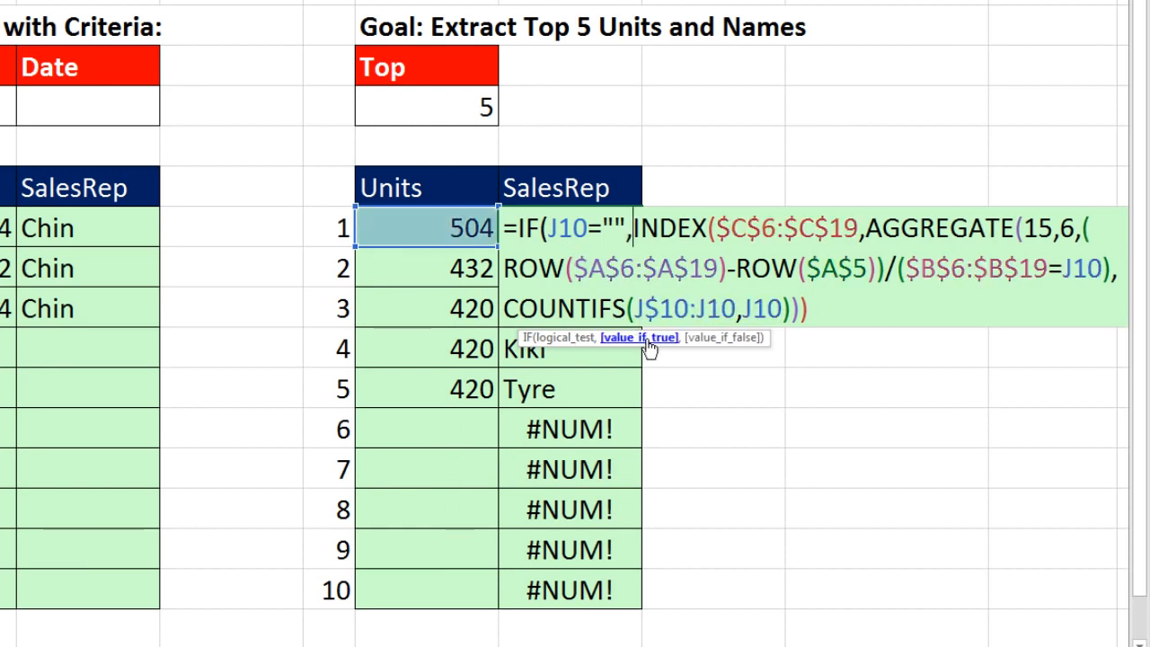
text("")
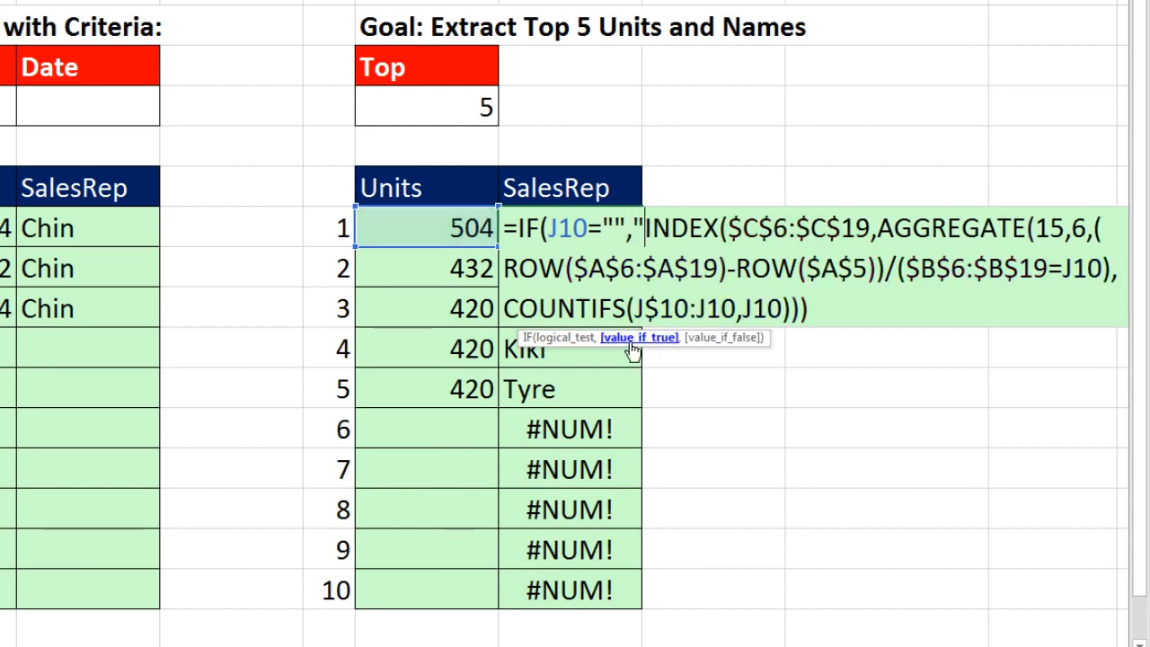
text(,)
- Check INDEX as the IF value_if_false argument in K10, finish the formula, and copy it down through K19
click(709, 341)
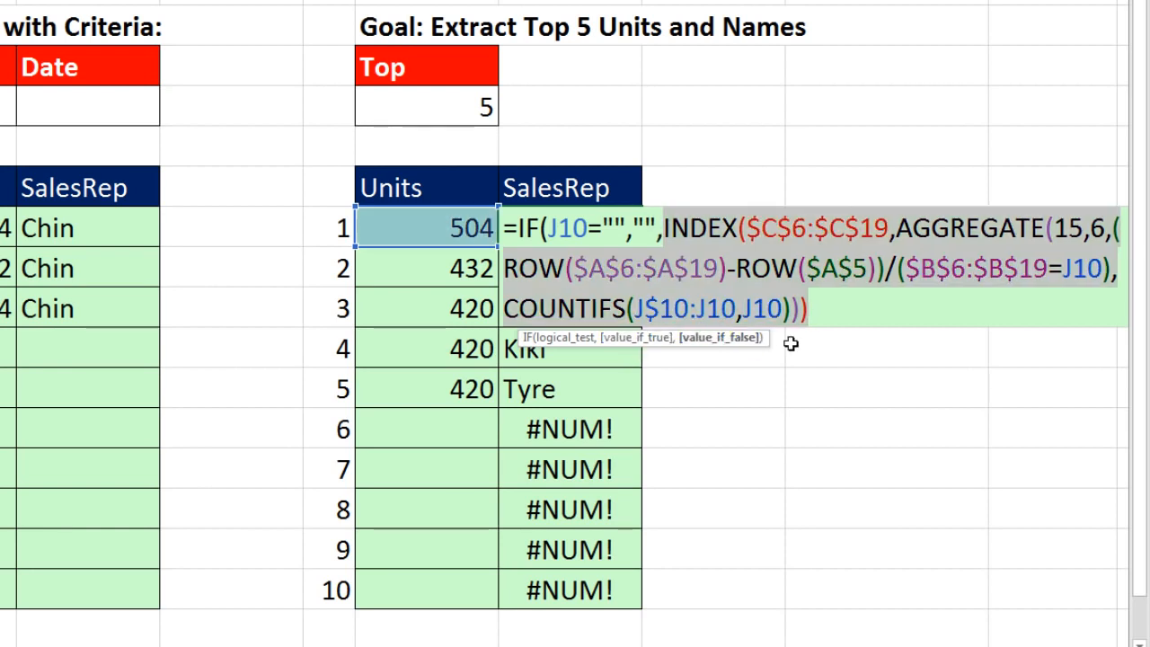
click(816, 309)
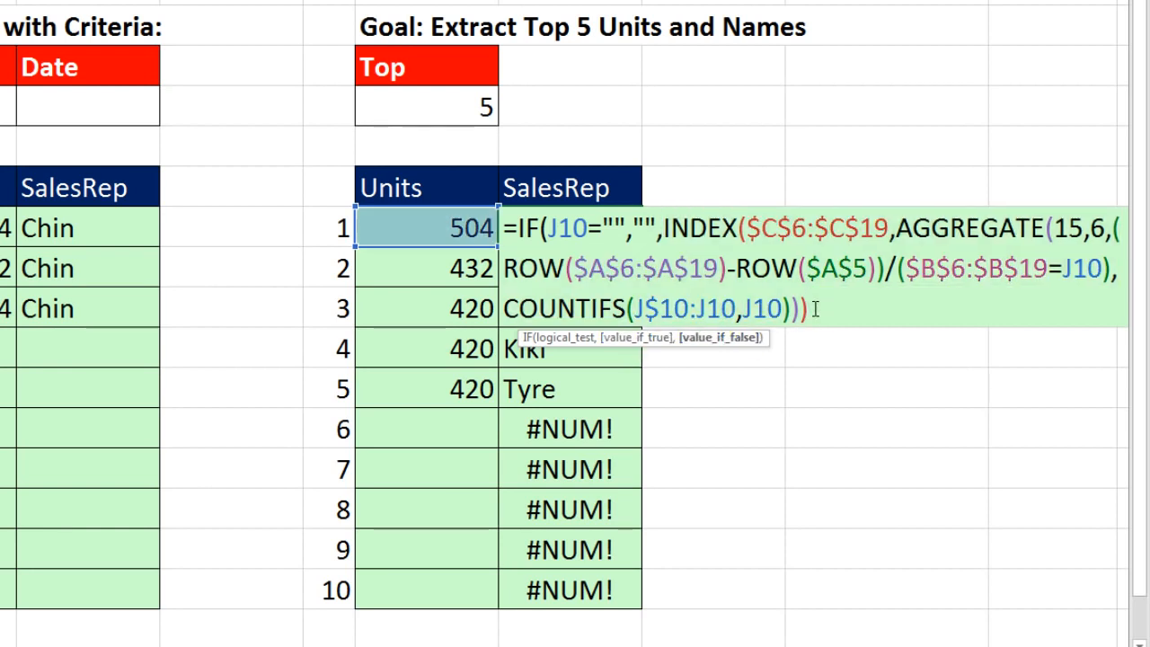
key(ctrl+Return)
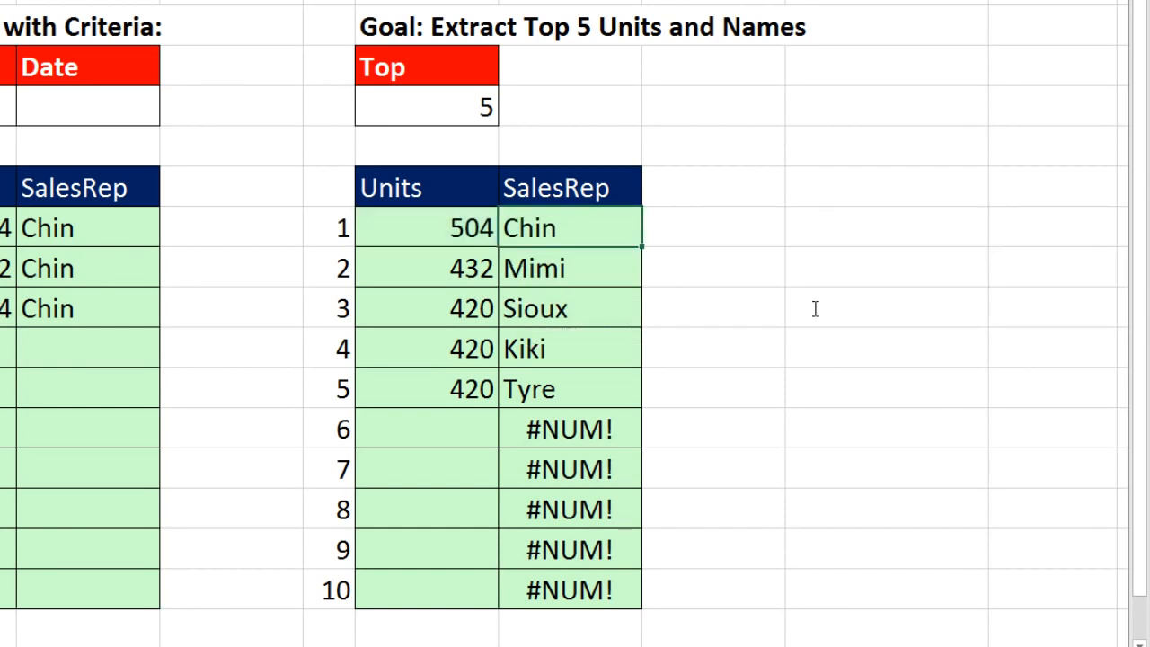
double_click(643, 246)
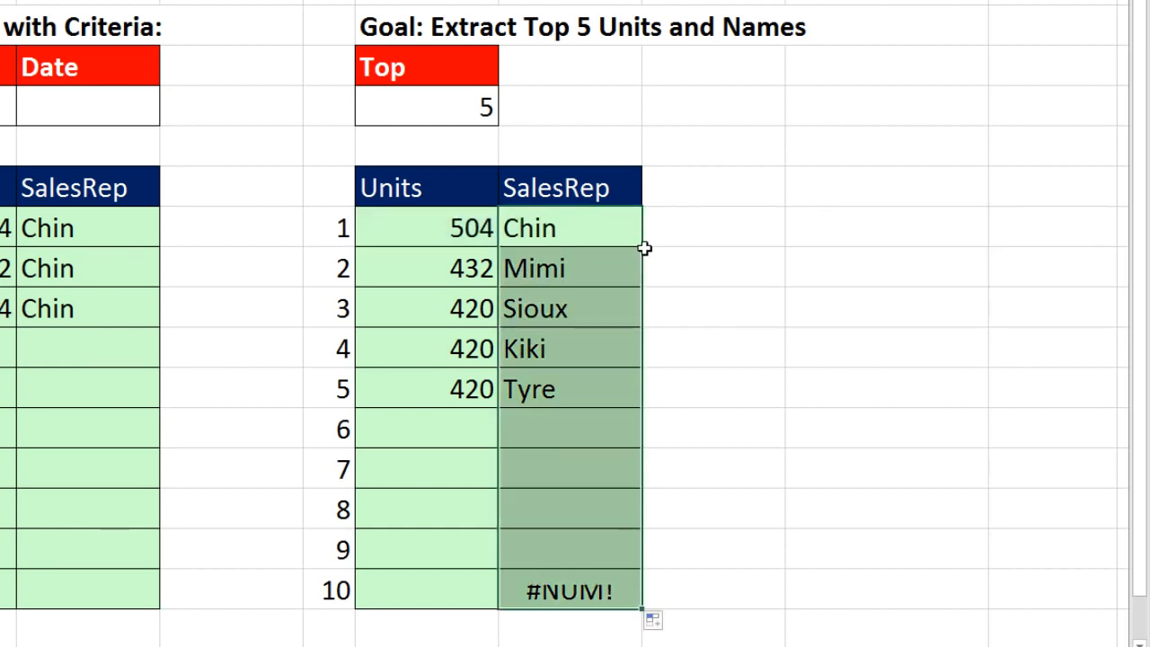
- Try a Top value of 7 in J7 to test the extraction formulas, and undo the change
click(472, 111)
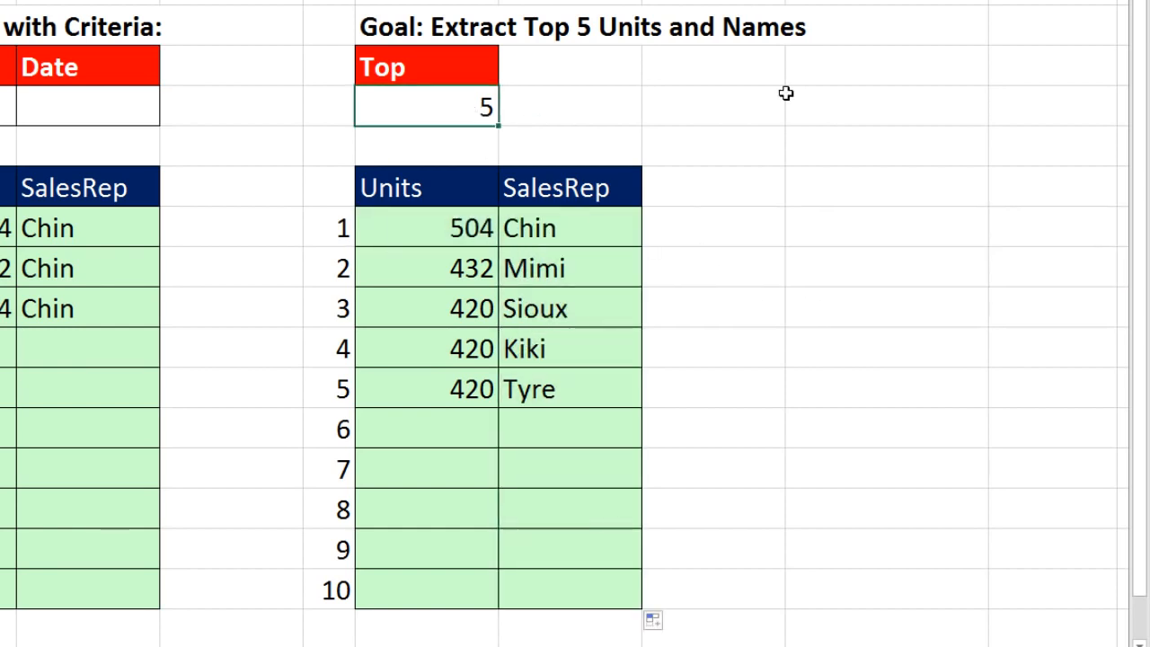
text(7)
key(ctrl+Return)
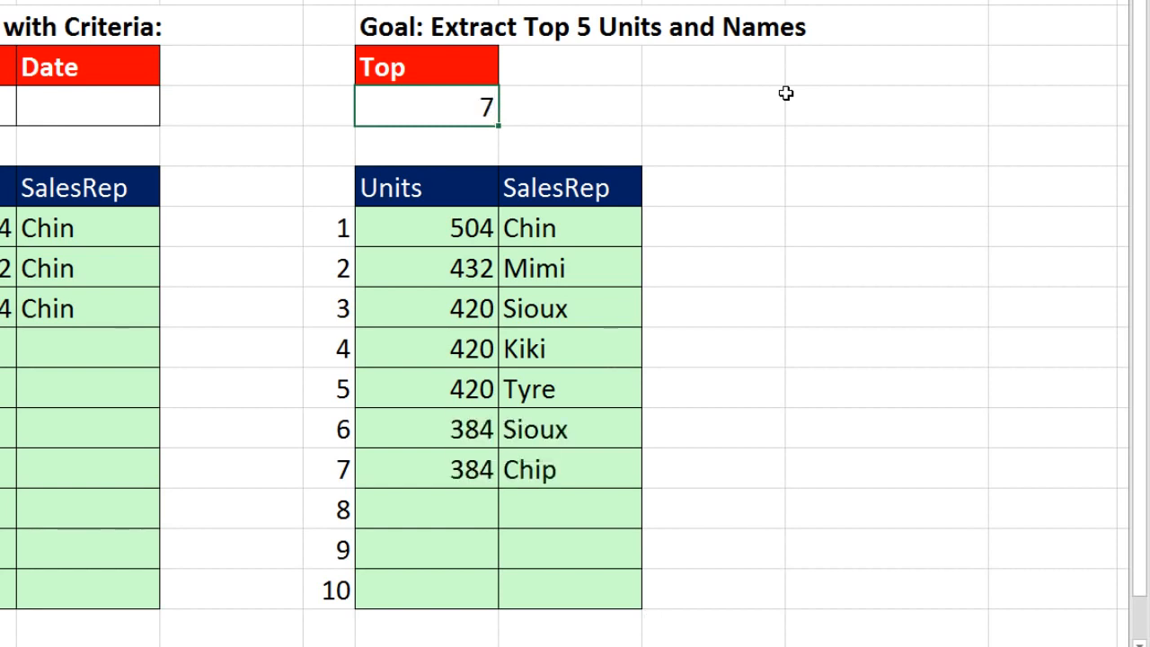
key(ctrl+z)
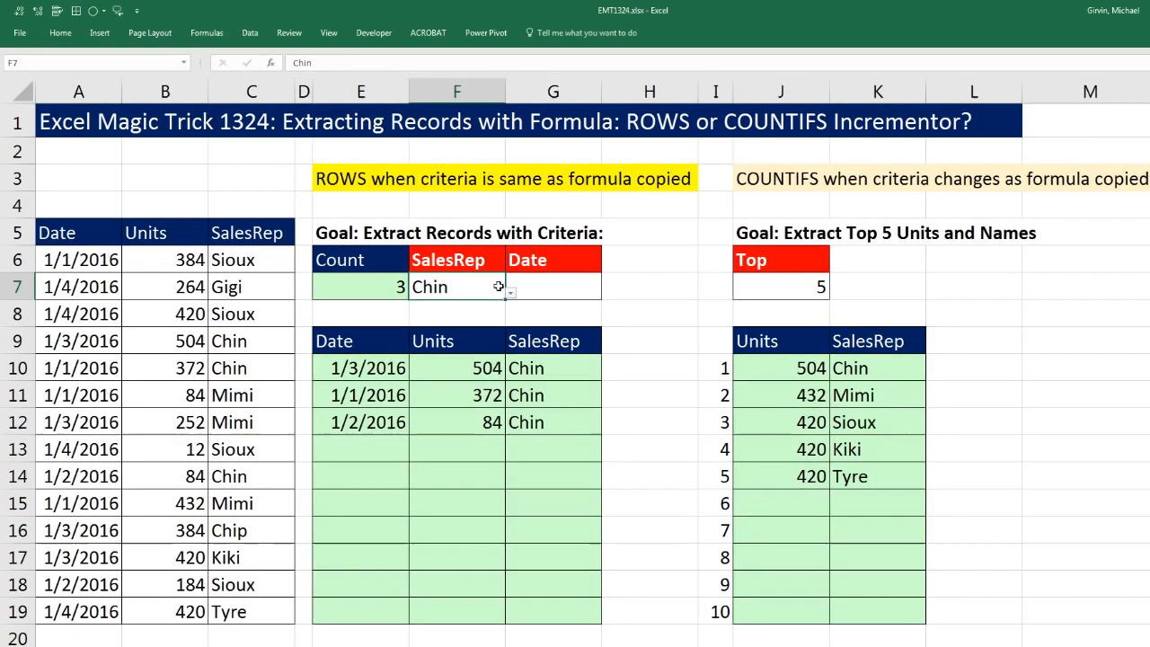
- Set the SalesRep criterion in F7 to the rep listed in C6, and review the formulas in E7 and E10
click(287, 209)
click(300, 216)
click(425, 313)
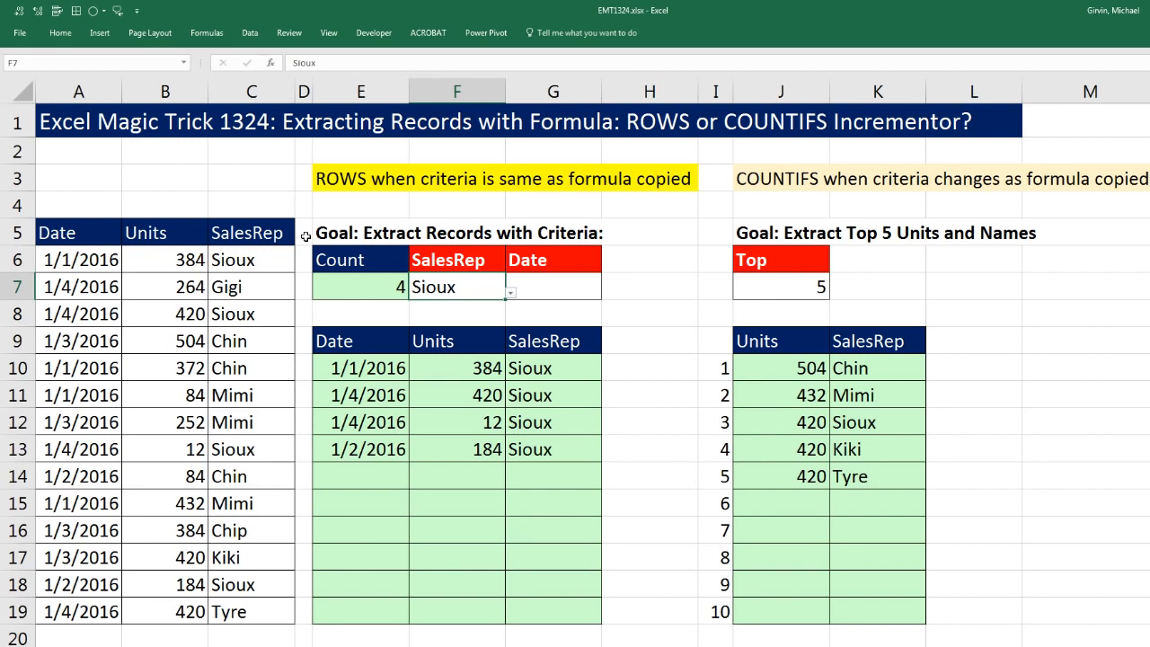
click(341, 279)
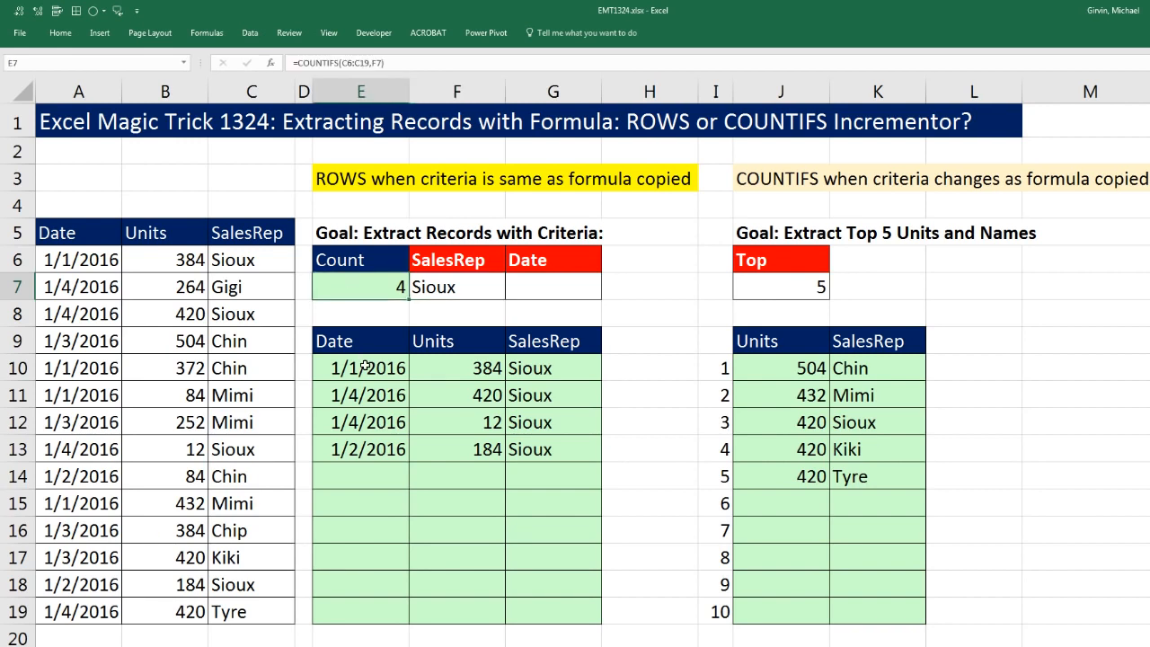
double_click(366, 364)
key(Escape)
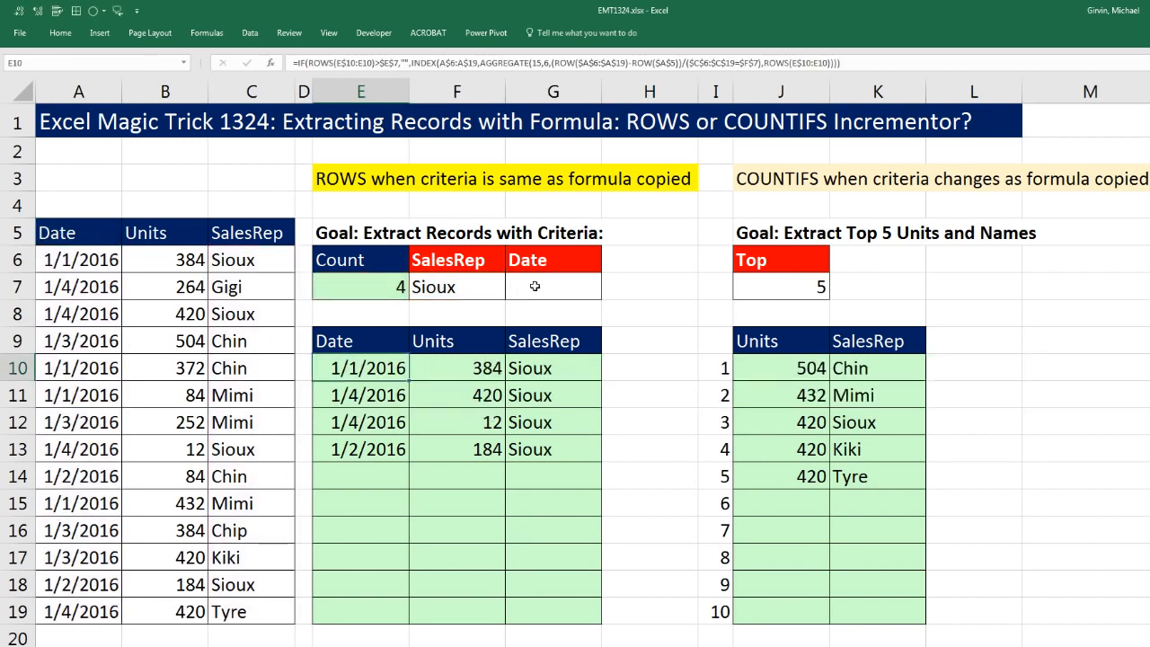
- Enter 1/4/2016 as the Date criterion in G7
click(534, 286)
text(1/)
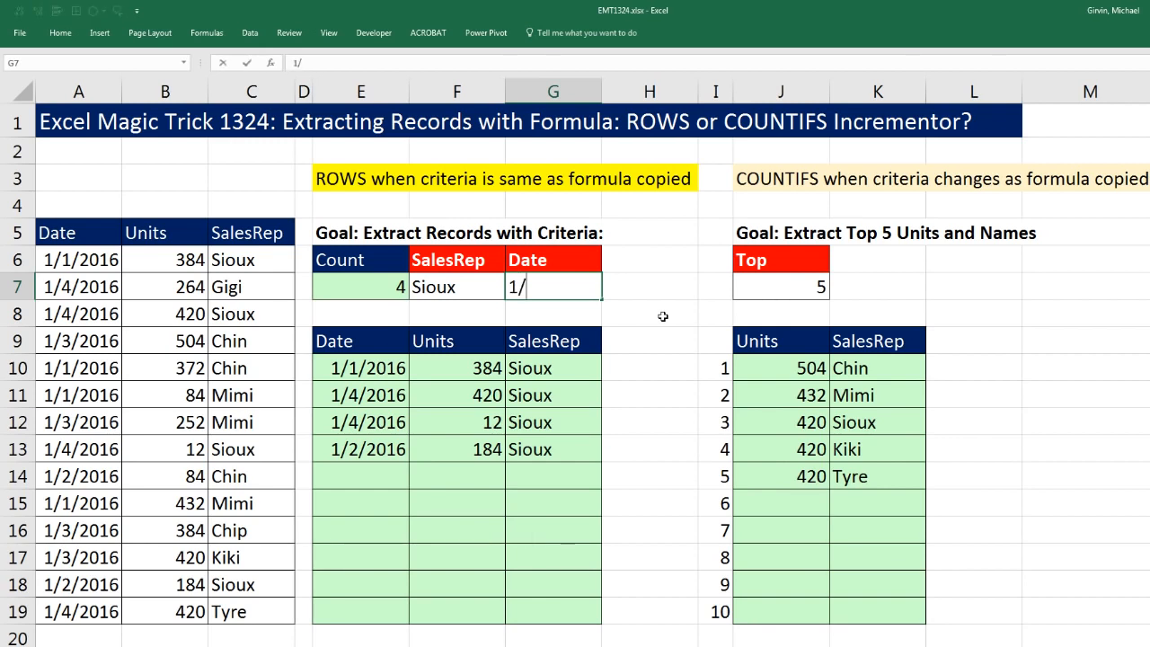
text(4/2016)
key(Return)
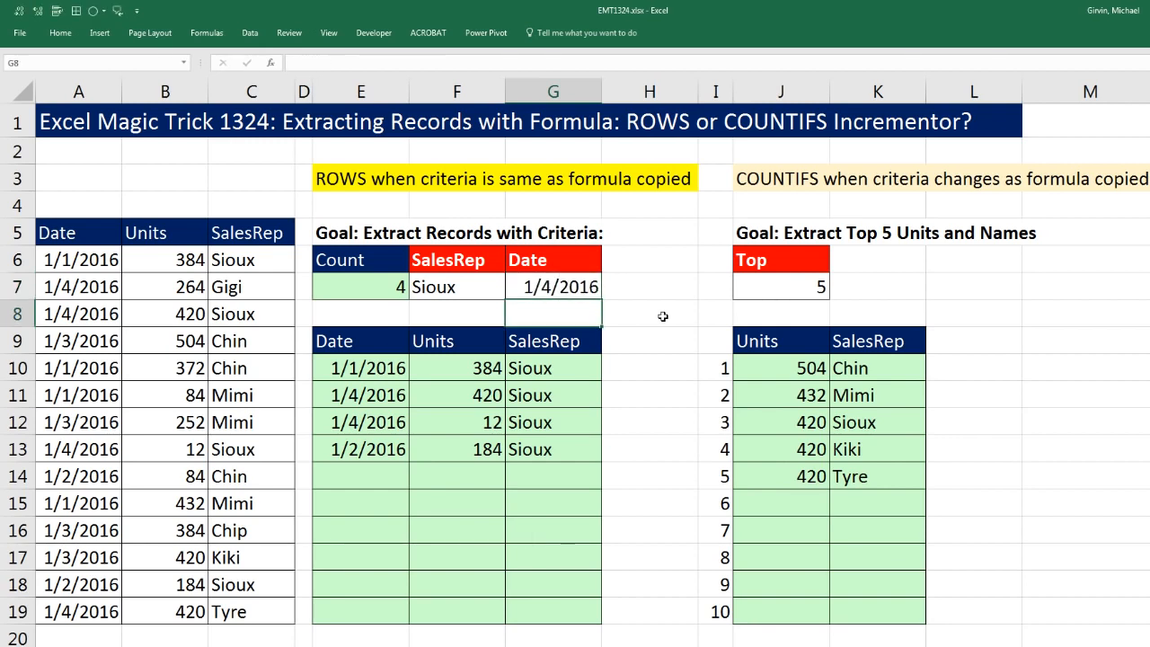
- Add A6:A19 with criterion G7 as a second condition to the COUNTIFS formula in E7
double_click(401, 280)
text(,)
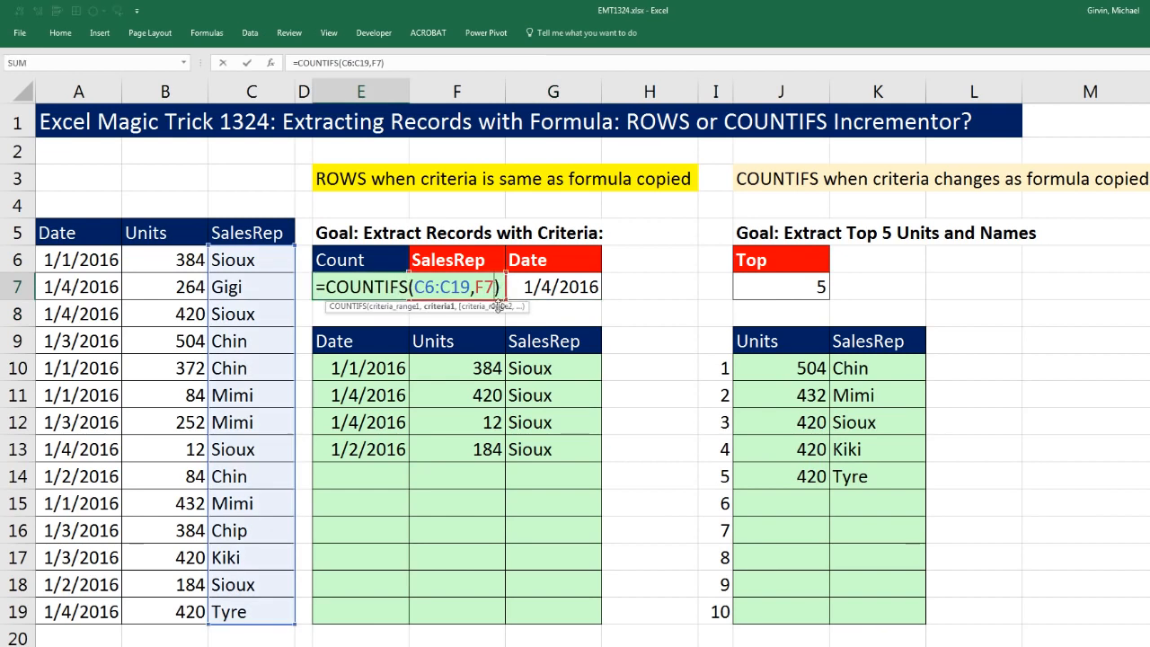
drag(94, 262, 99, 607)
text(,)
key(Right)
key(Right)
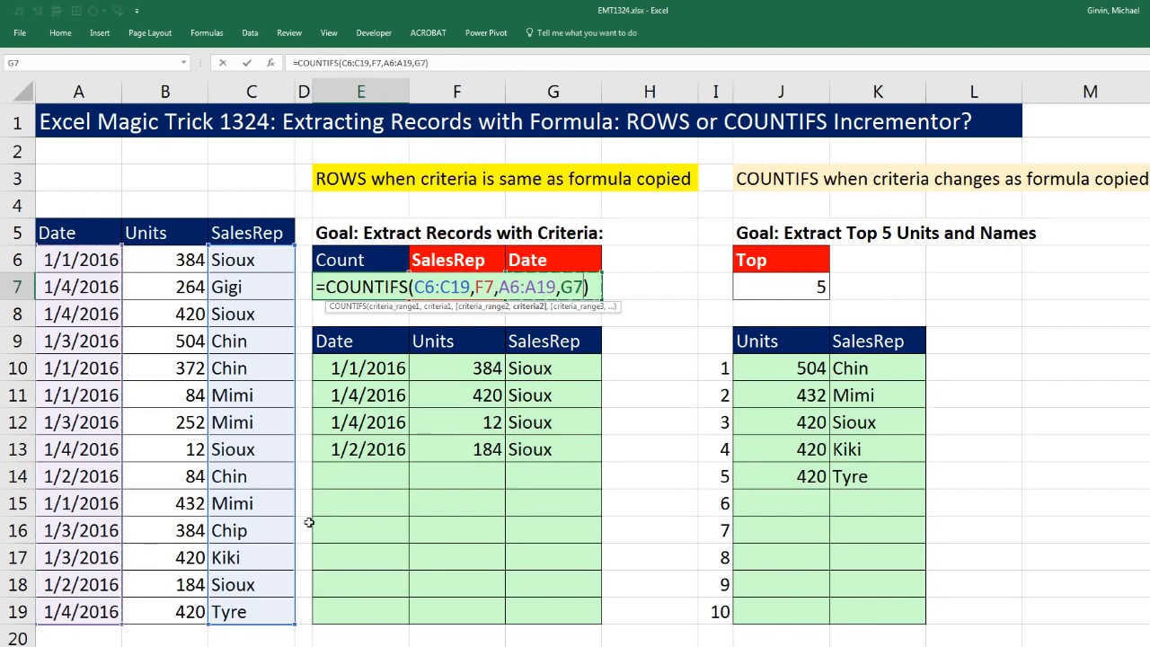
key(Return)
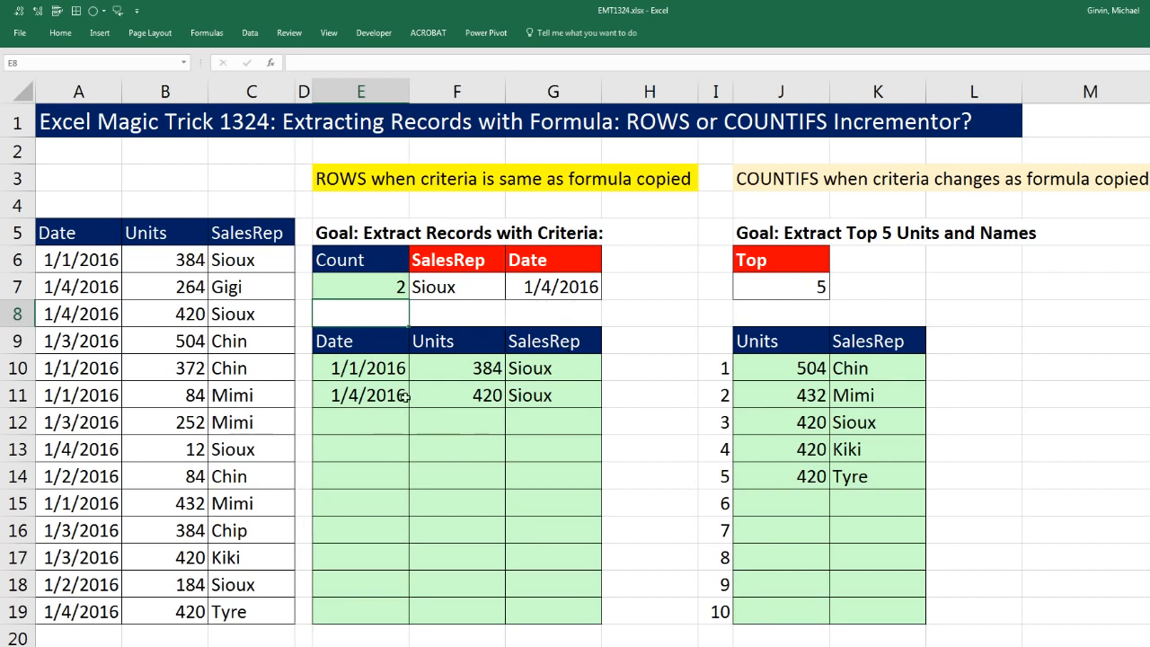
- Enclose the ($C$6:$C$19=$F$7) divisor in E10's AGGREGATE function in an extra pair of parentheses
click(368, 370)
key(F2)
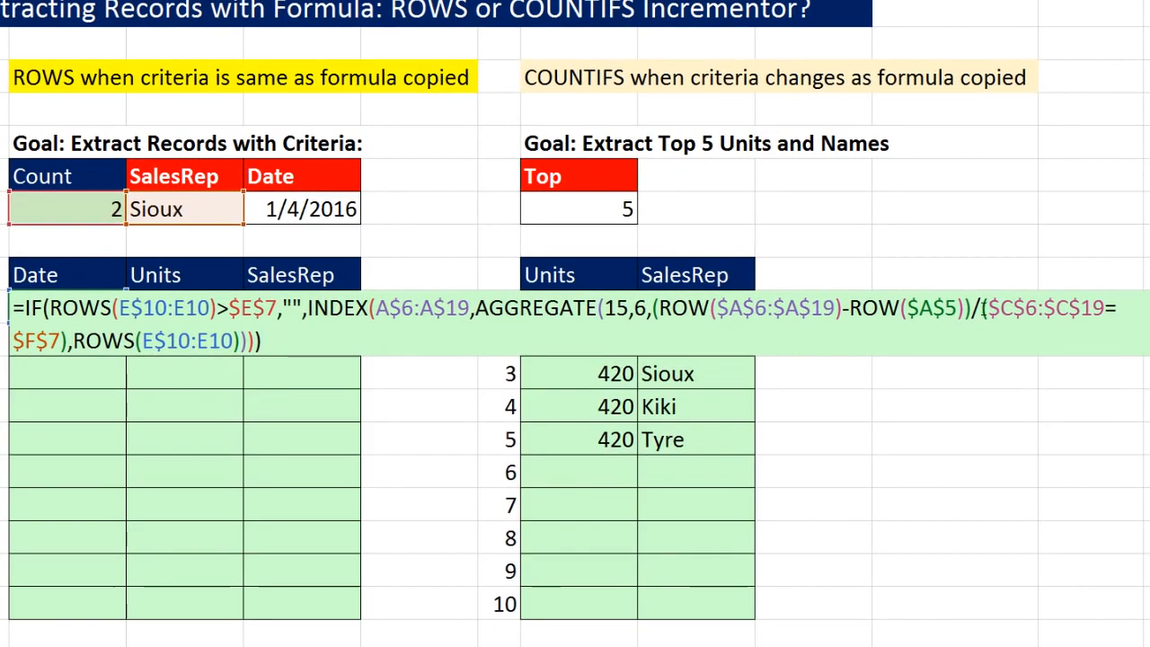
click(984, 308)
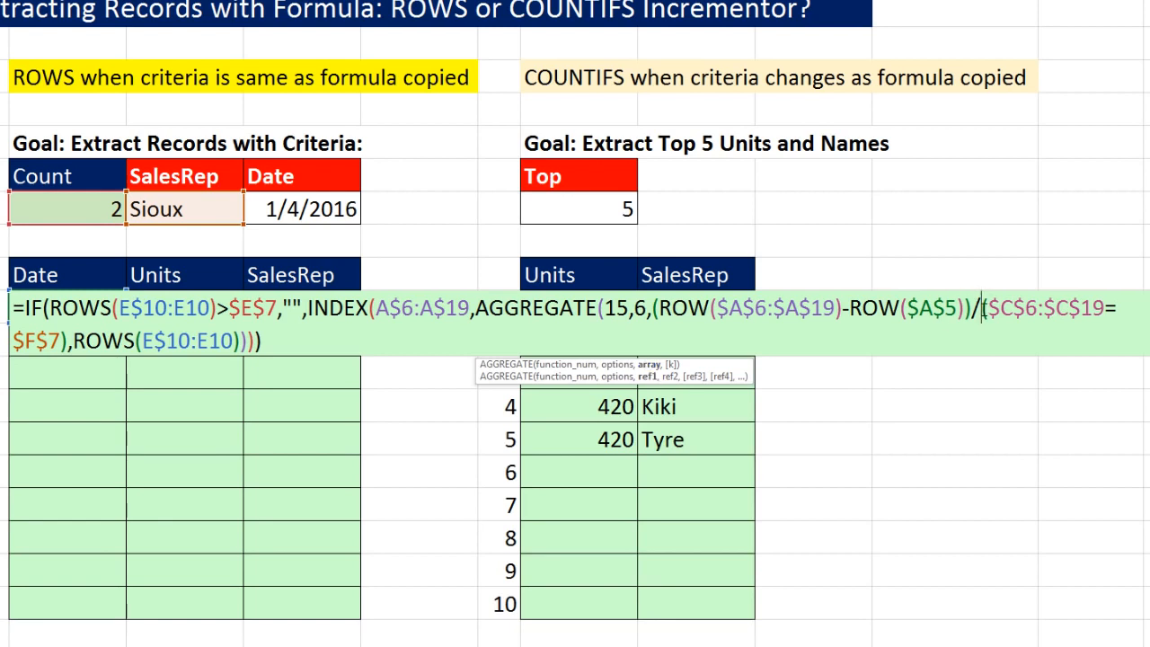
text(($A$5)
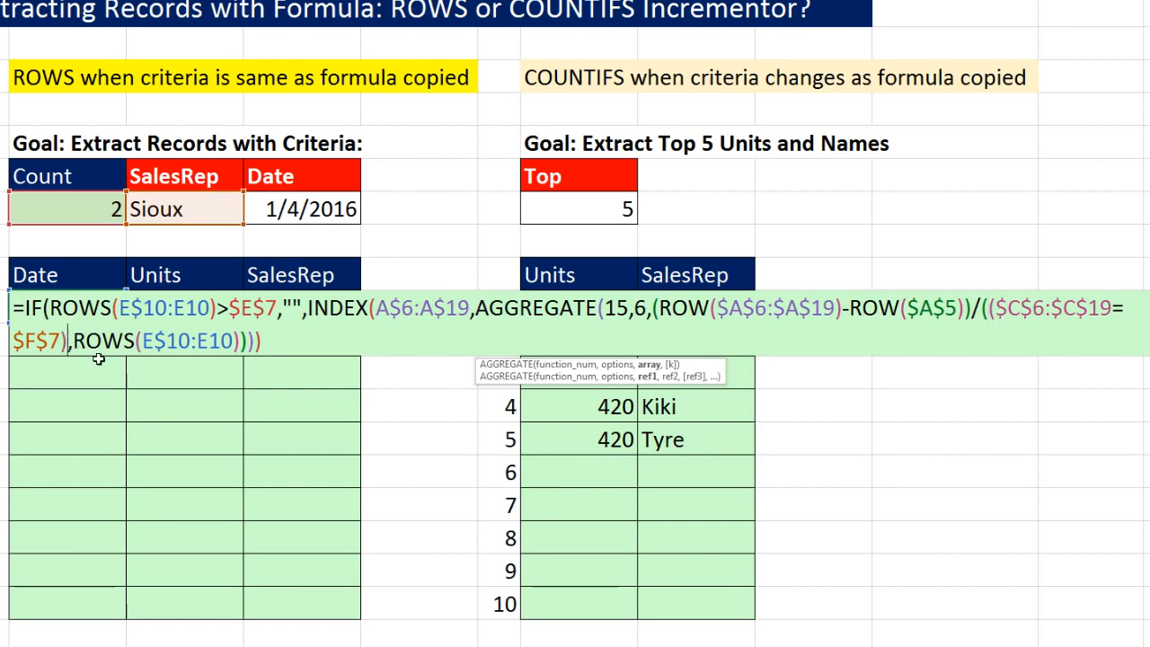
text())
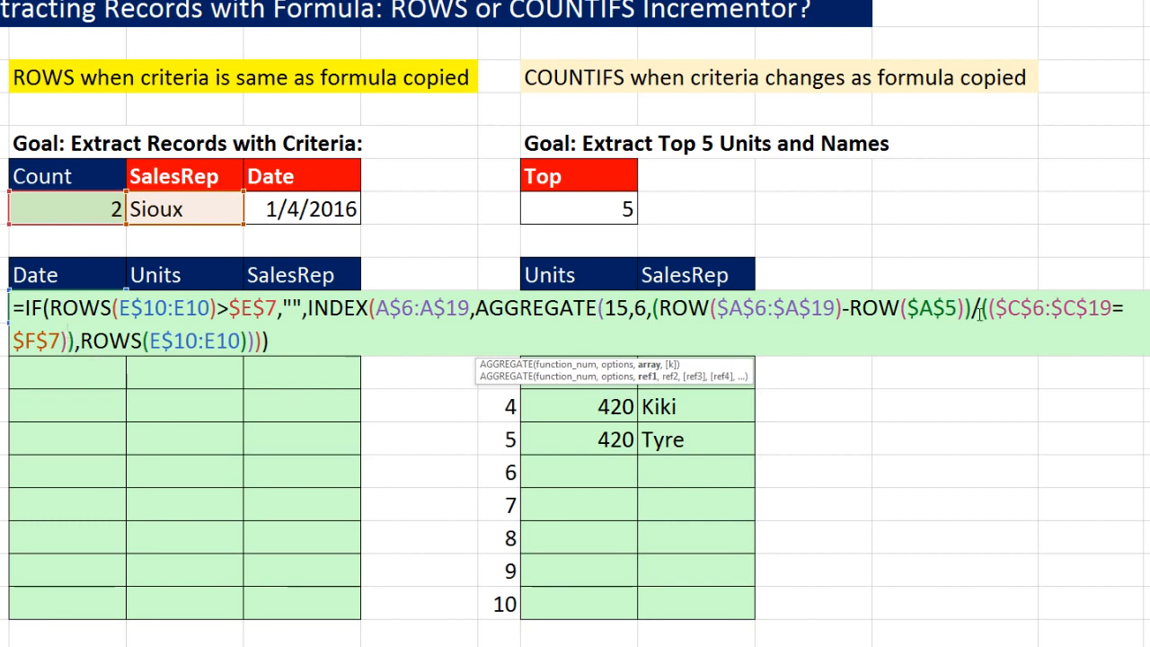
drag(988, 309, 67, 340)
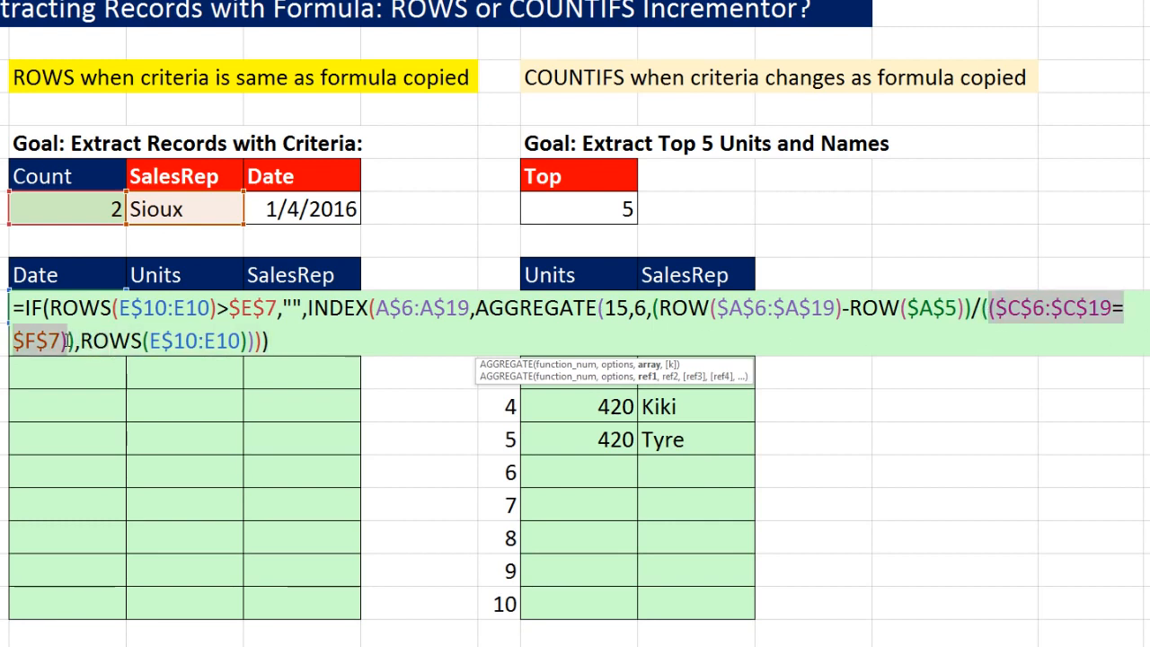
click(67, 341)
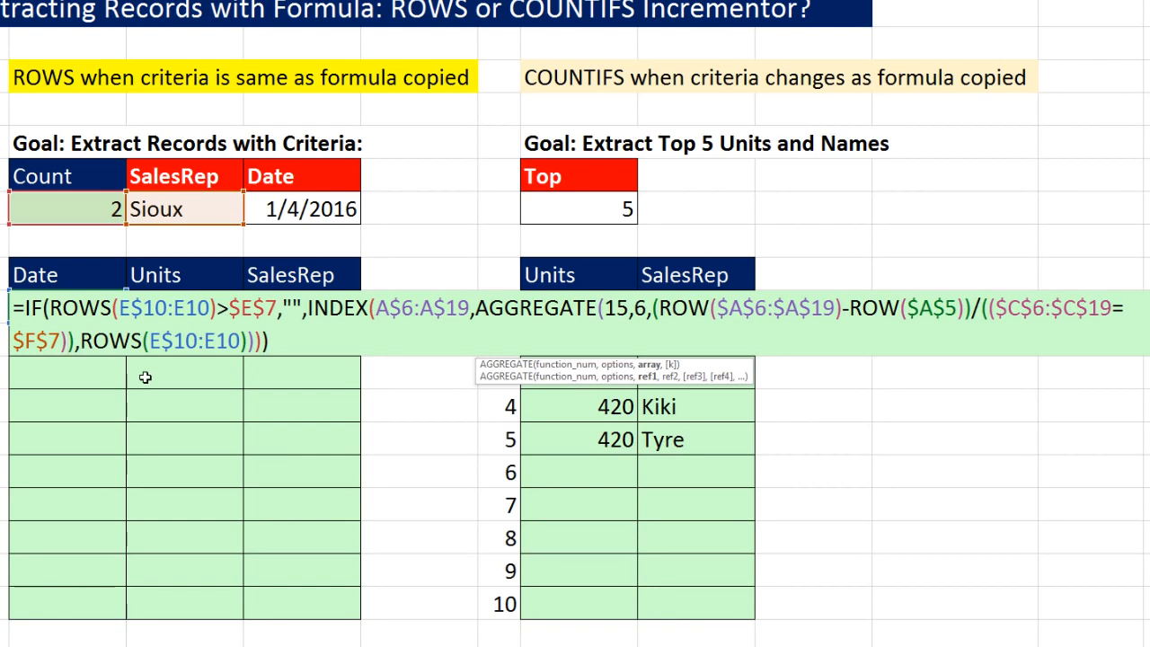
- Multiply the SalesRep condition in E10 by ($A$6:$A$19=$G$7) inside the divisor's parentheses
text(*)
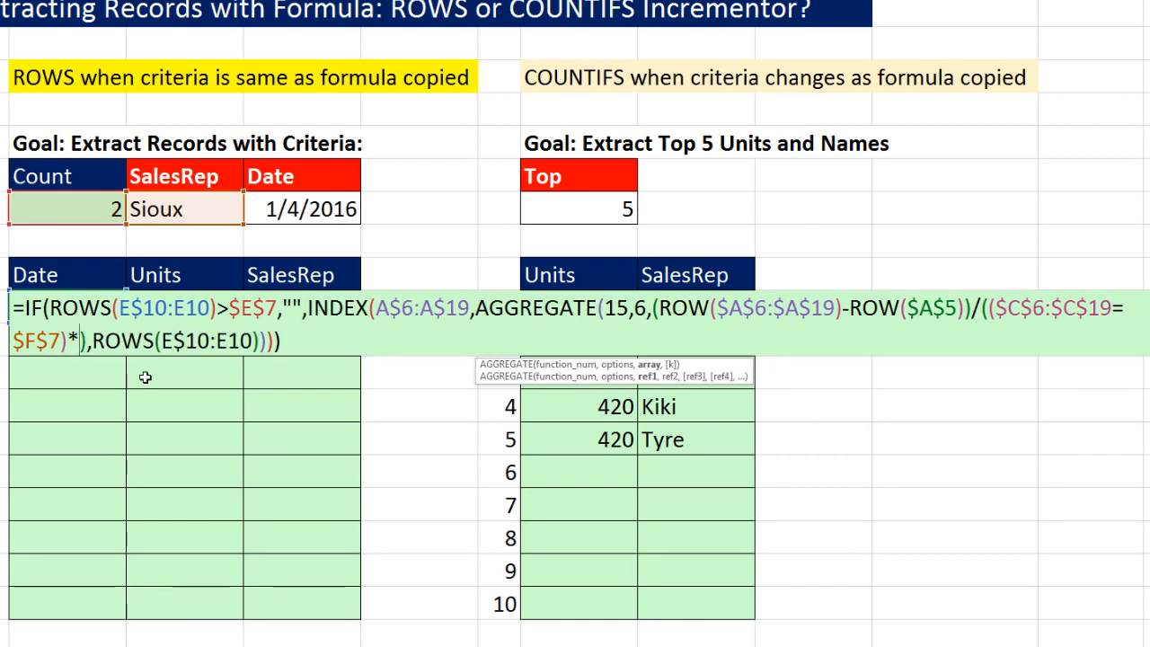
text(()
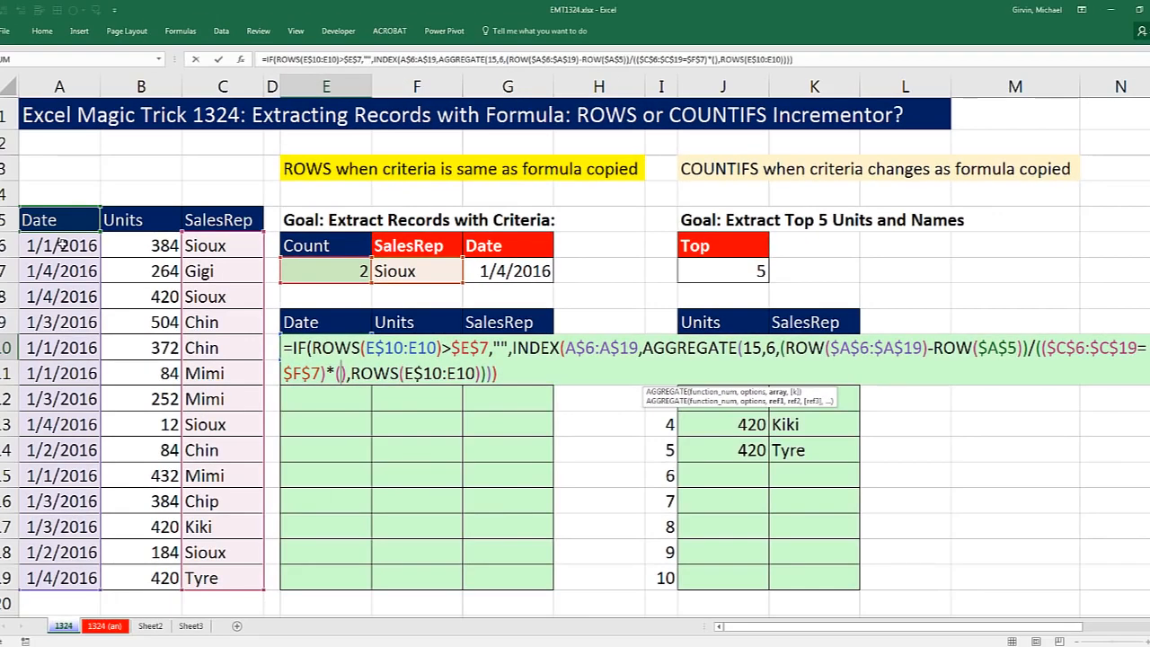
drag(63, 244, 90, 579)
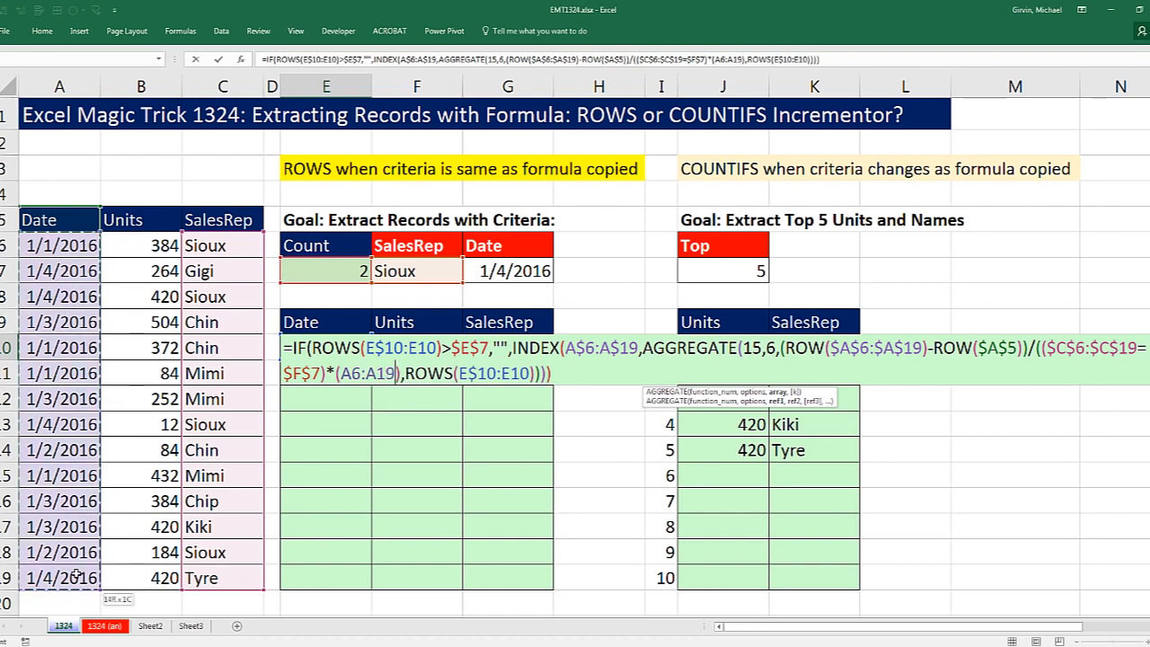
key(F4)
key(F4)
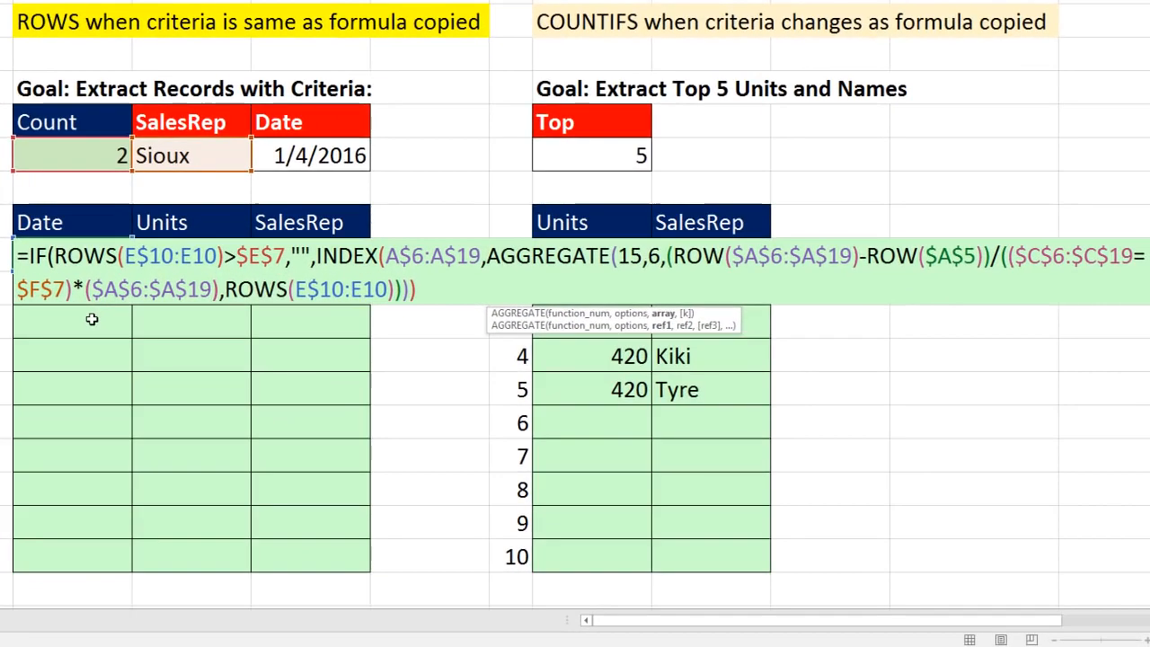
text(=)
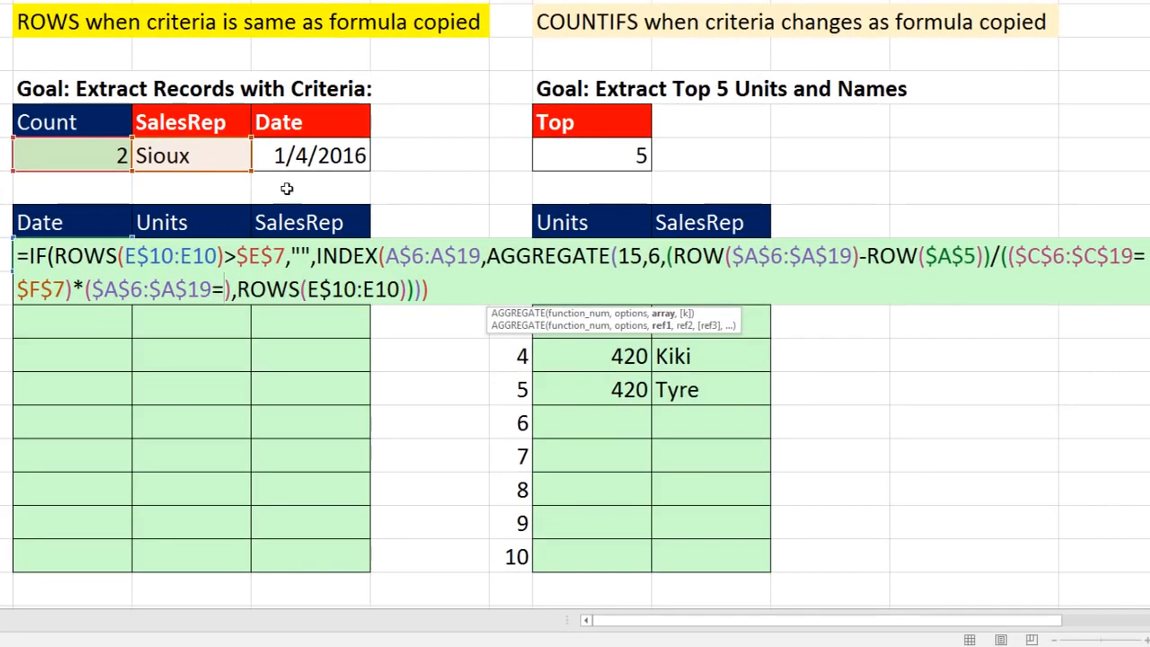
click(297, 157)
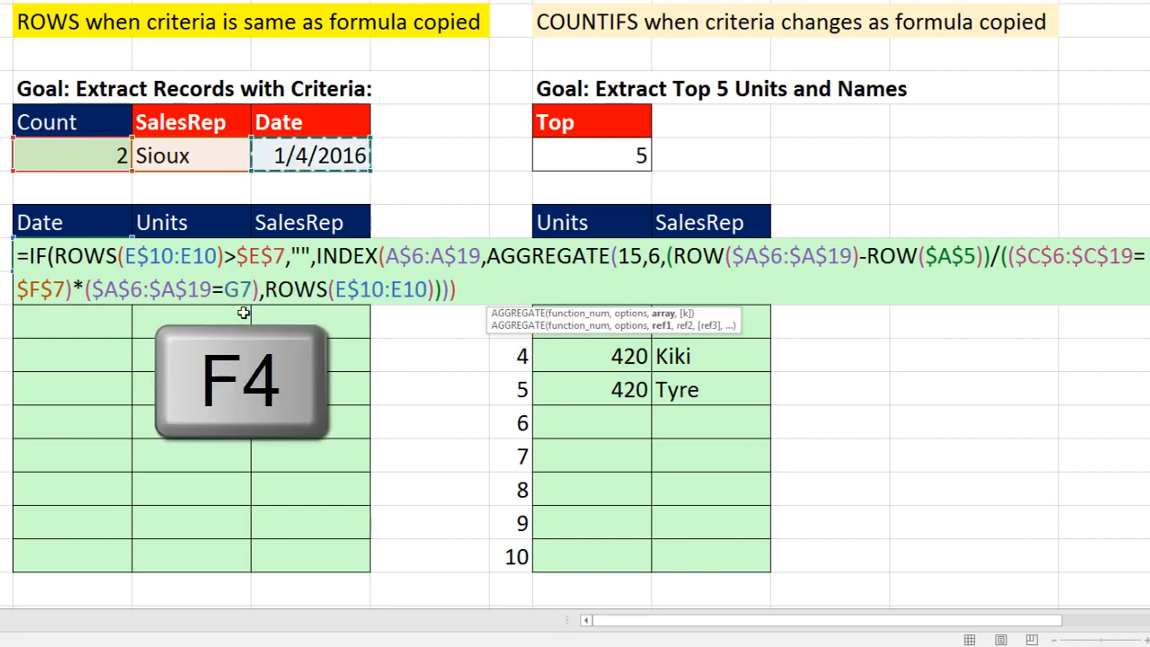
key(F4)
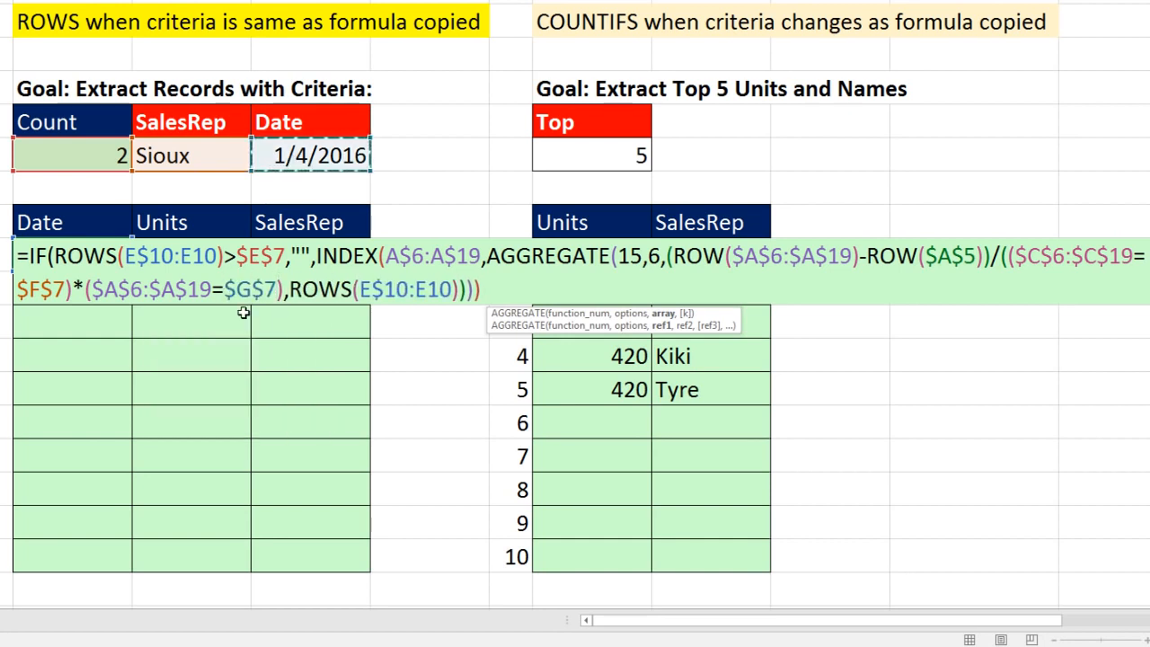
text())
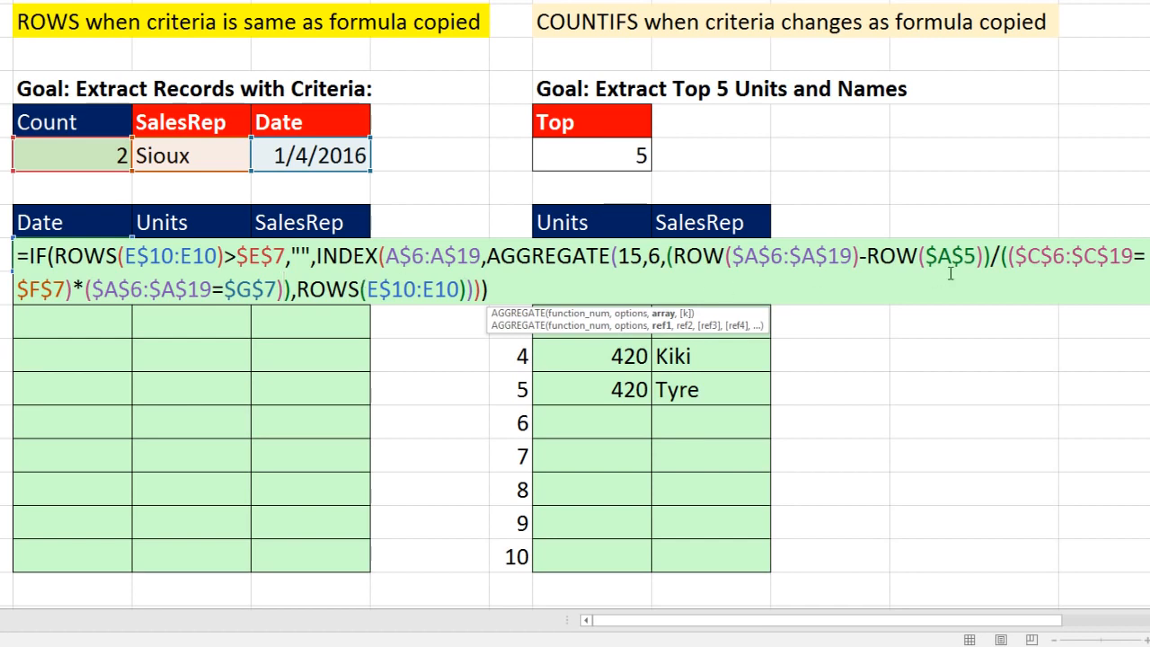
- Check the two-condition divisor in E10, enter the formula, and fill it across E10:G19
drag(1002, 258, 290, 289)
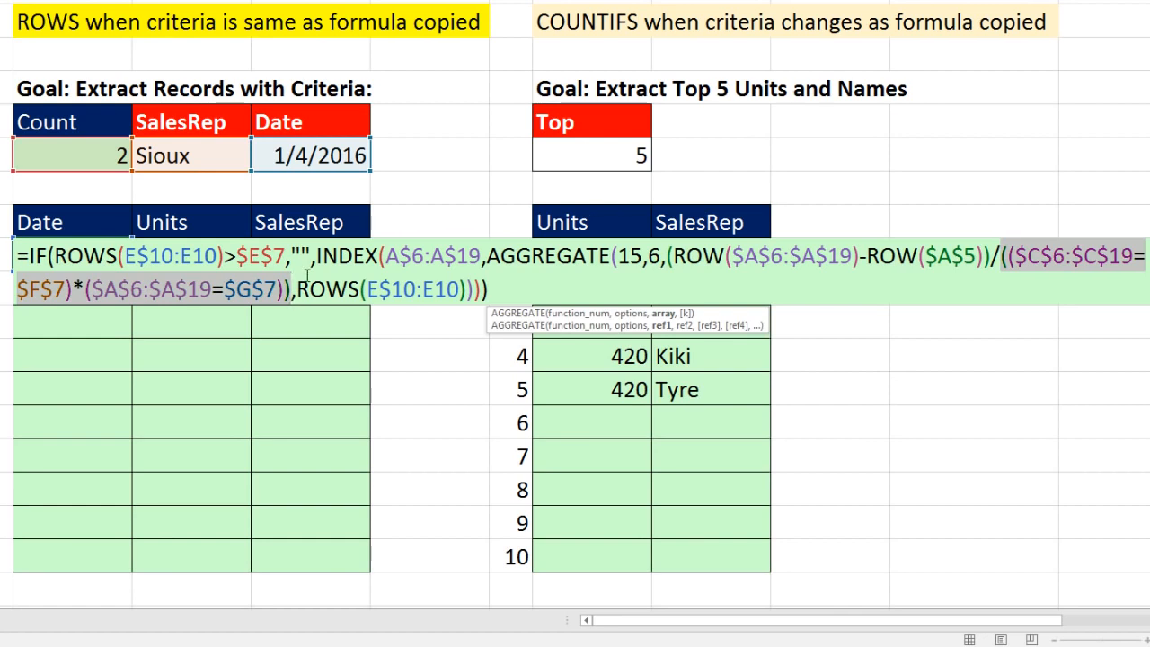
key(Escape)
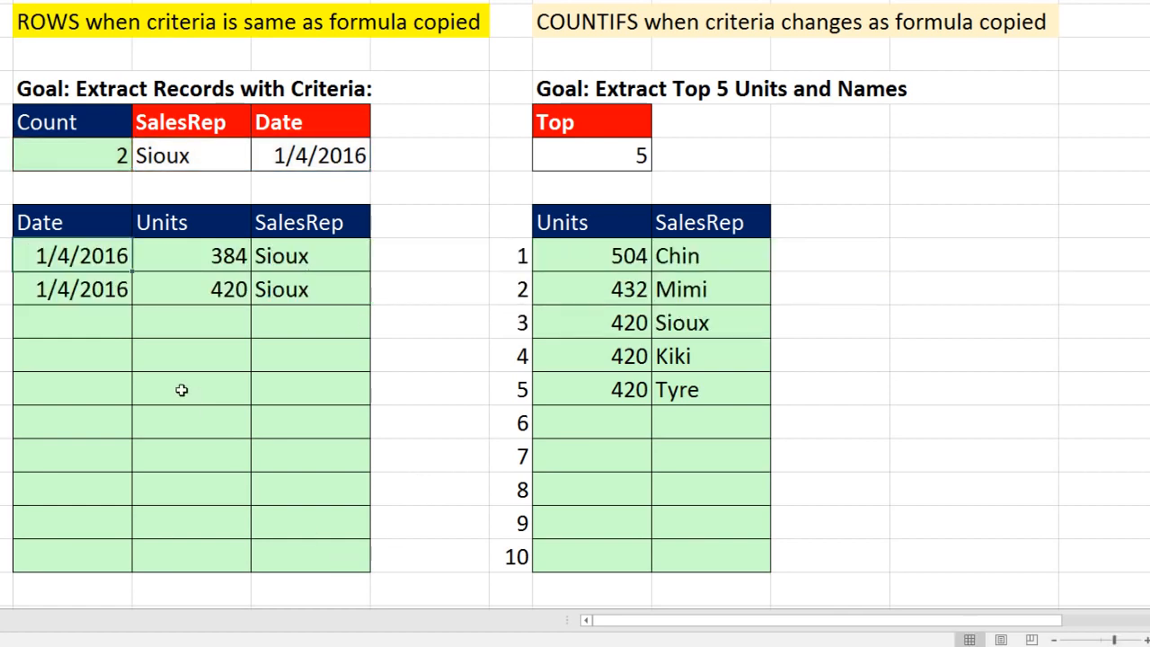
key(shift)
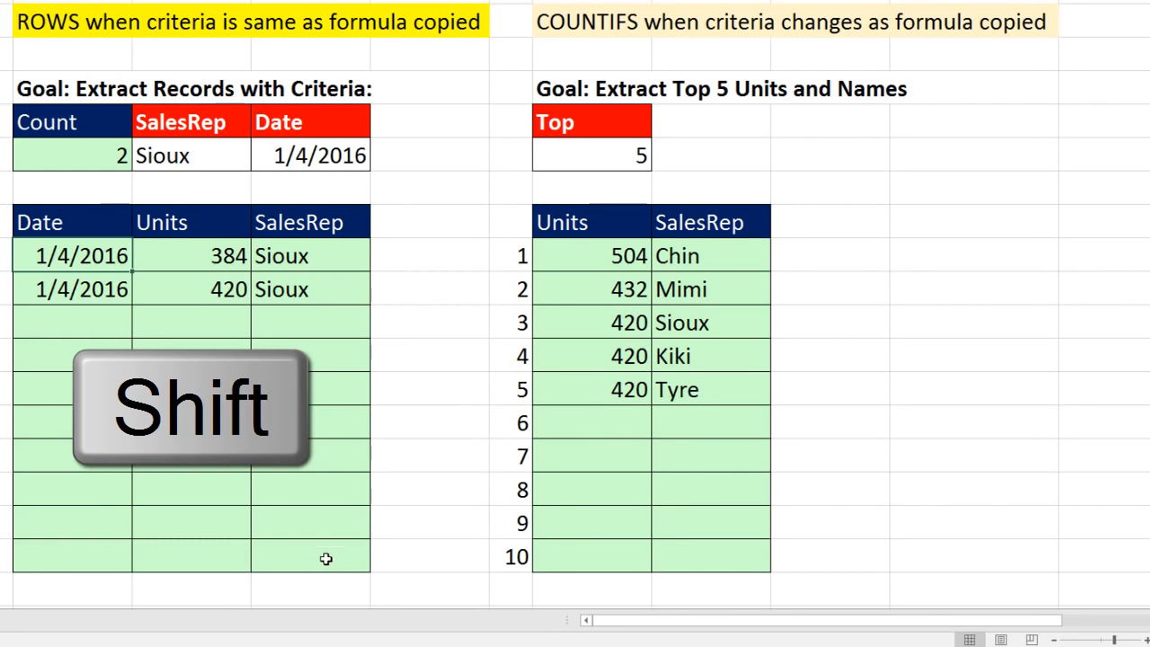
shift+click(328, 557)
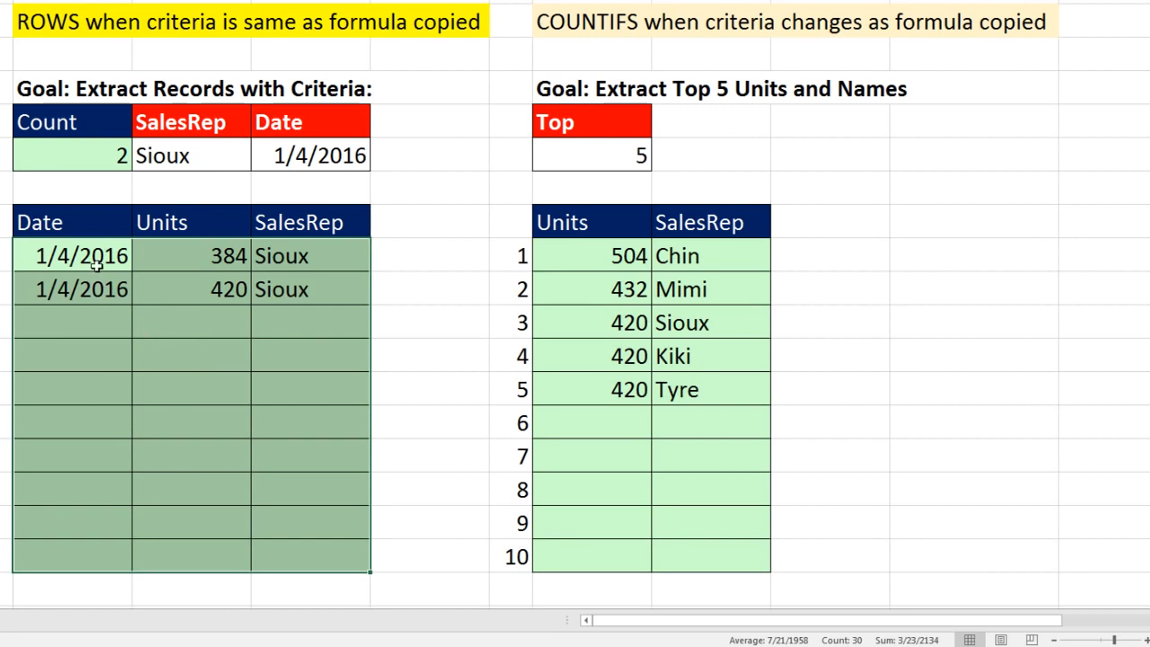
key(F2)
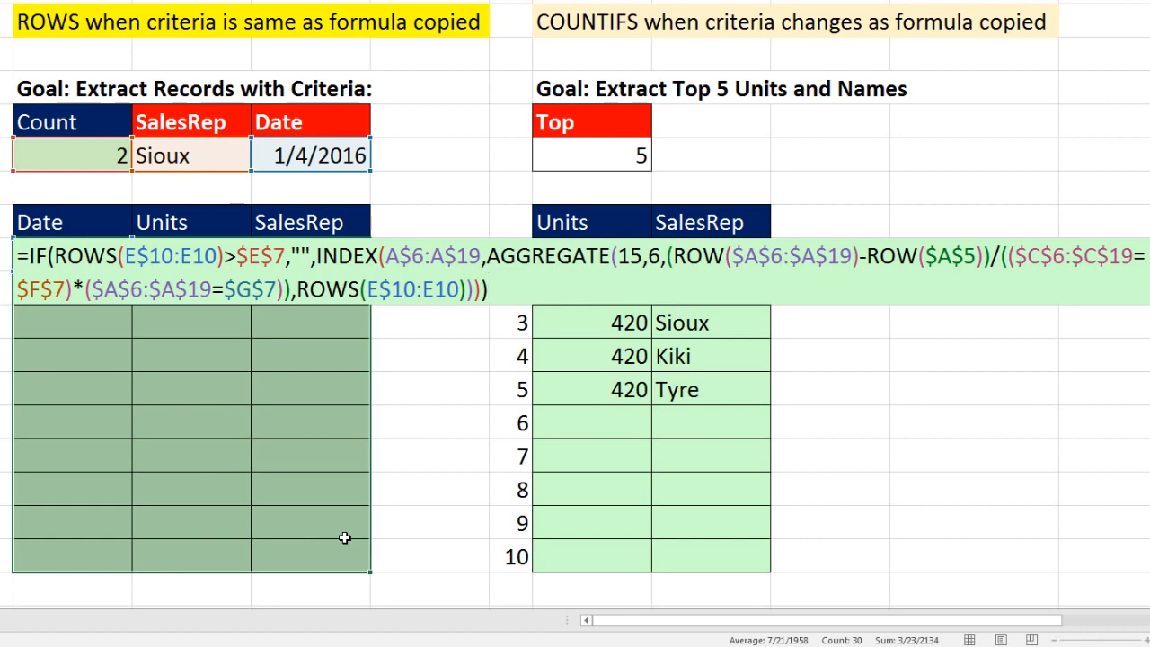
key(ctrl+Return)
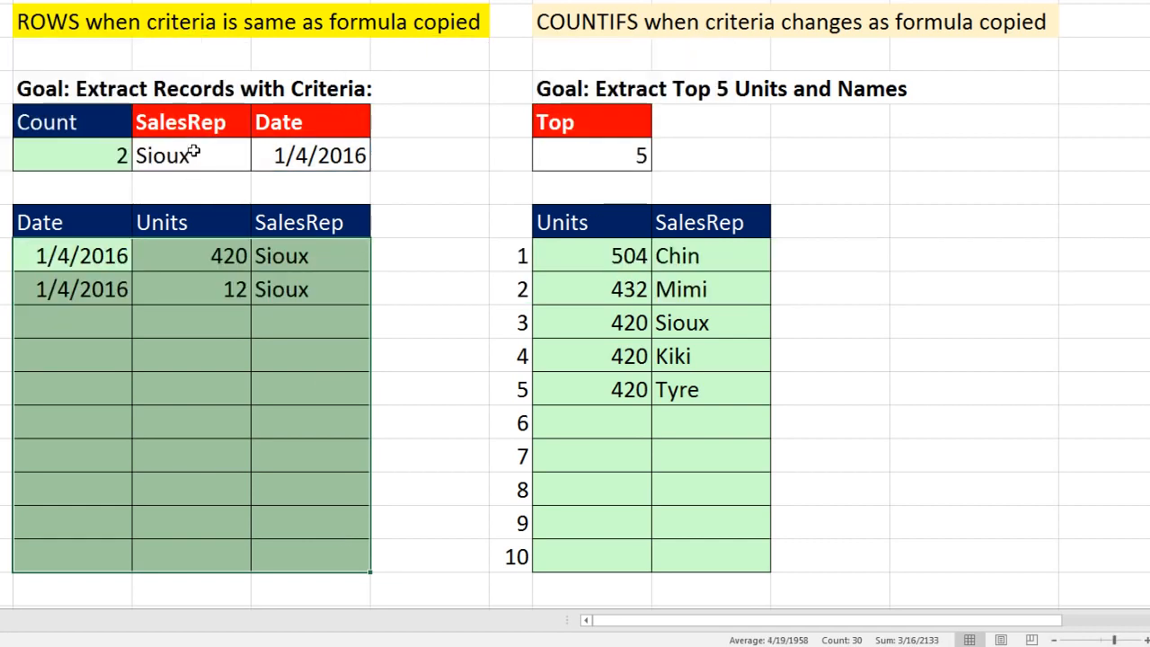
- Try the SalesRep listed in C16 as the criterion in F7
click(192, 153)
click(258, 163)
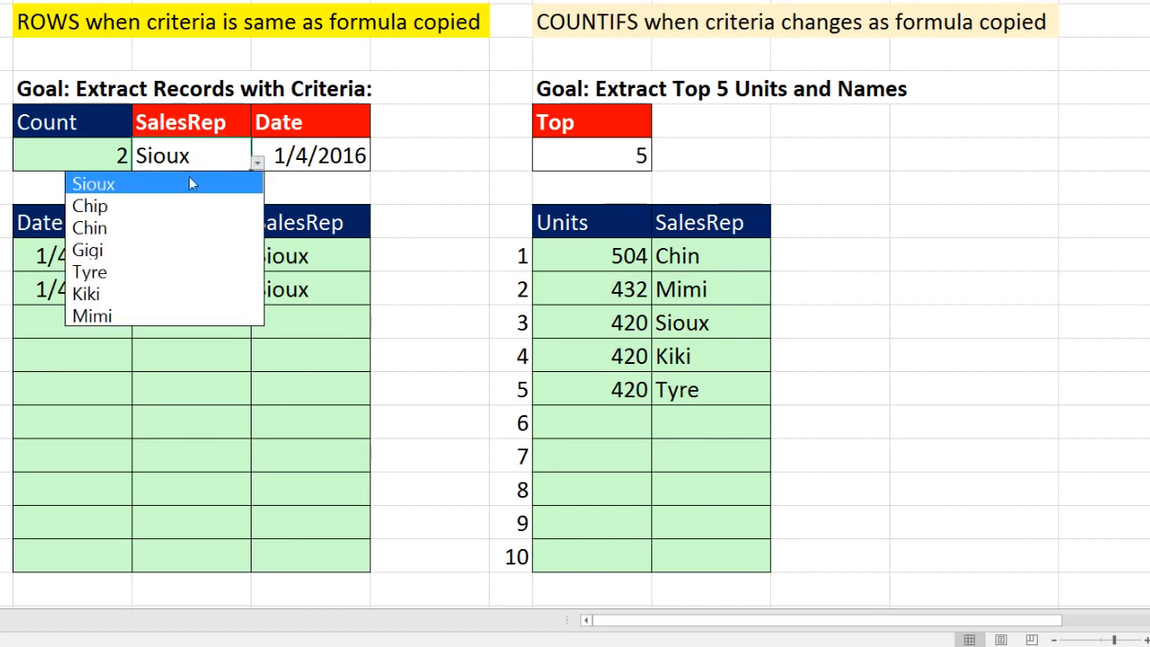
click(132, 208)
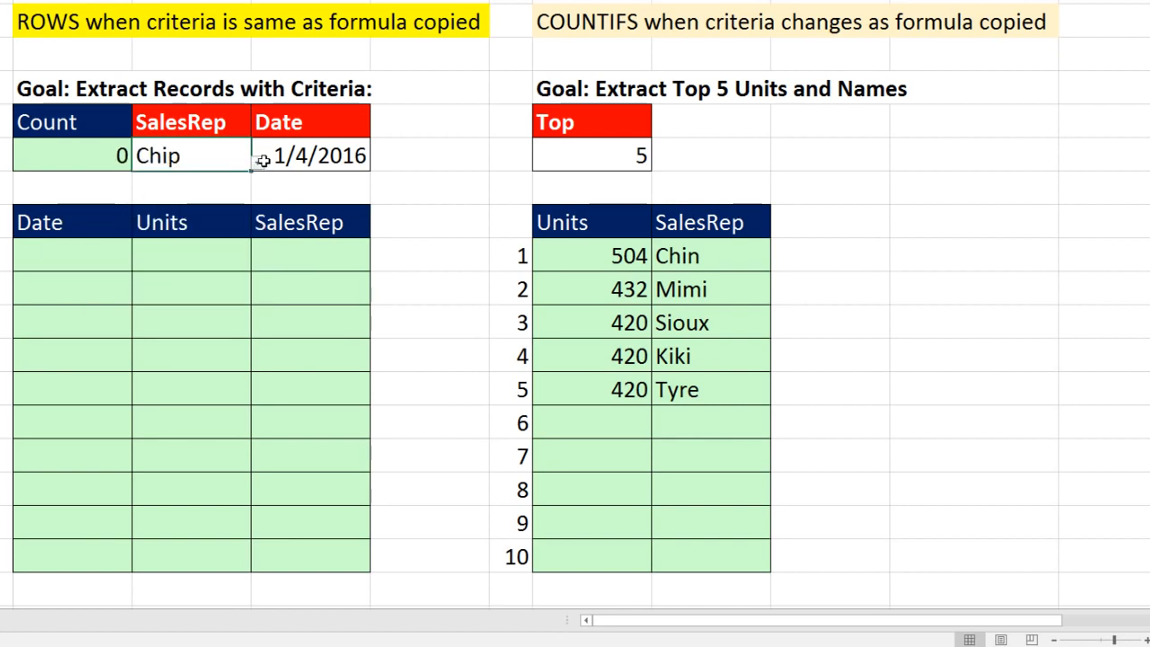
- Set the SalesRep criterion in F7 to the rep listed in C9 and the Date criterion in G7 to 1/2/2016
click(258, 163)
click(123, 228)
double_click(304, 158)
double_click(302, 156)
text(2)
key(ctrl+Return)
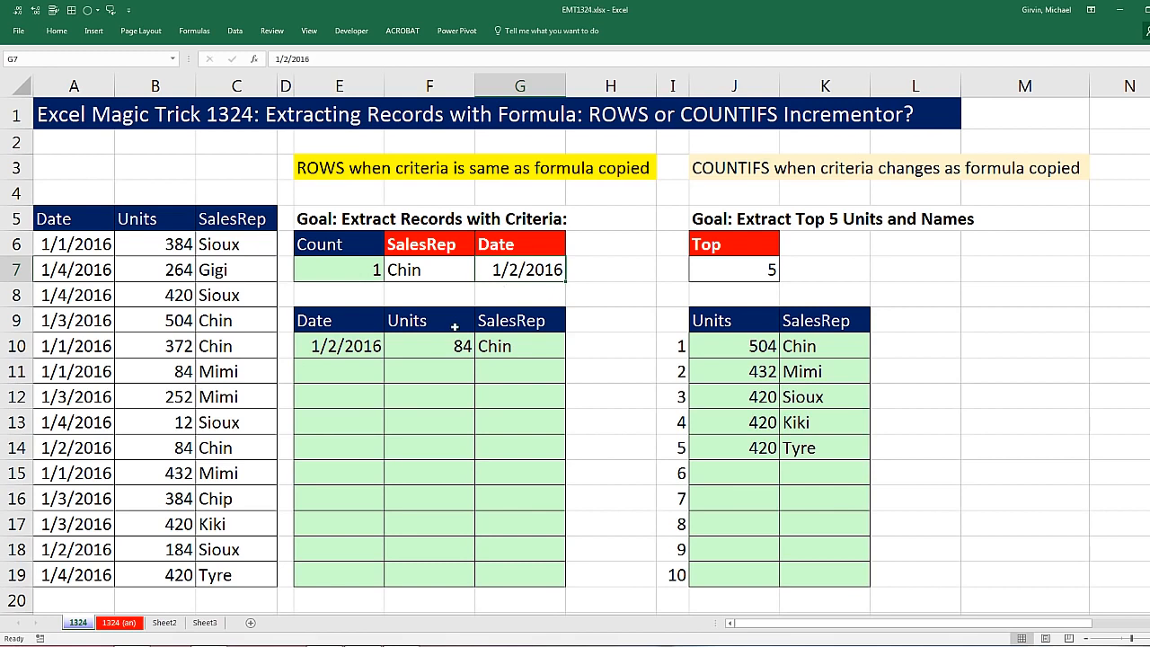
- Examine ROWS(E$10:E10) as the k argument of AGGREGATE in the E10 formula, leaving the formula as it is
double_click(373, 346)
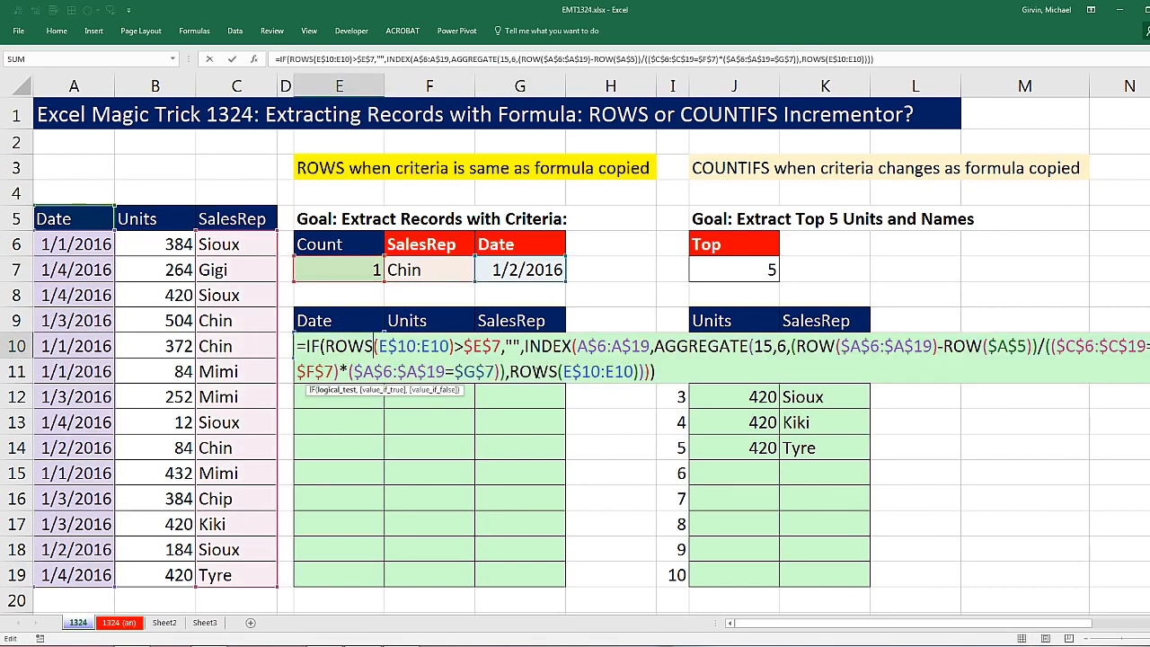
drag(510, 371, 643, 379)
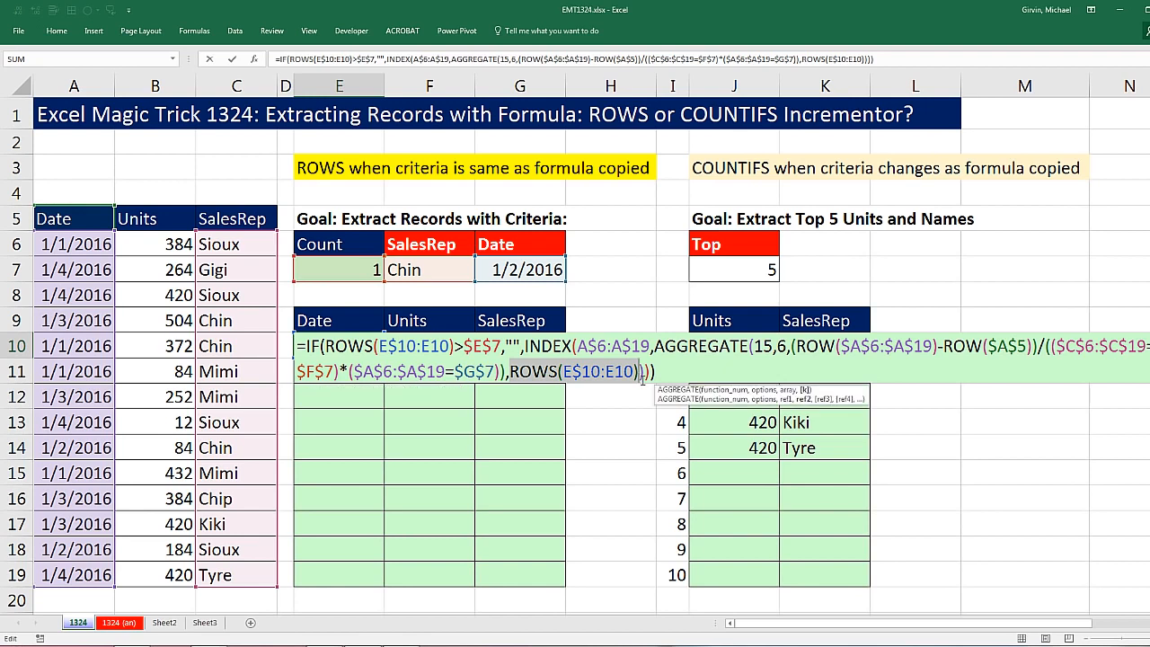
key(Escape)
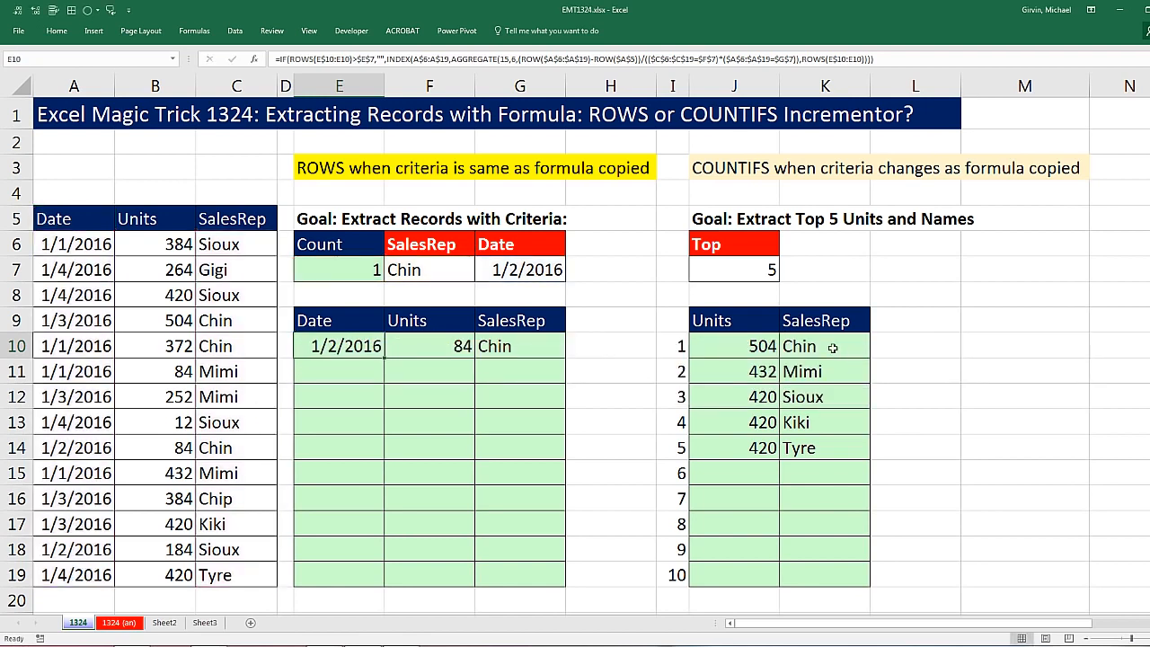
- Examine COUNTIFS(J$10:J10,J10) as the k argument of AGGREGATE in the K10 formula
double_click(833, 349)
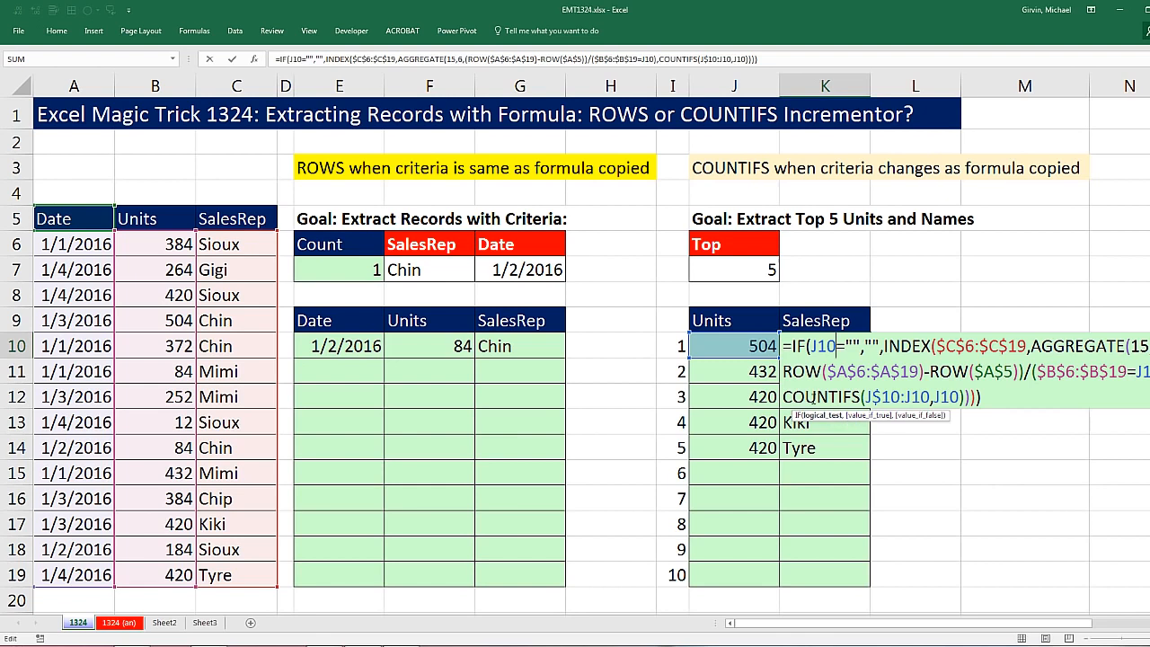
click(815, 396)
click(1124, 416)
drag(1125, 416, 940, 429)
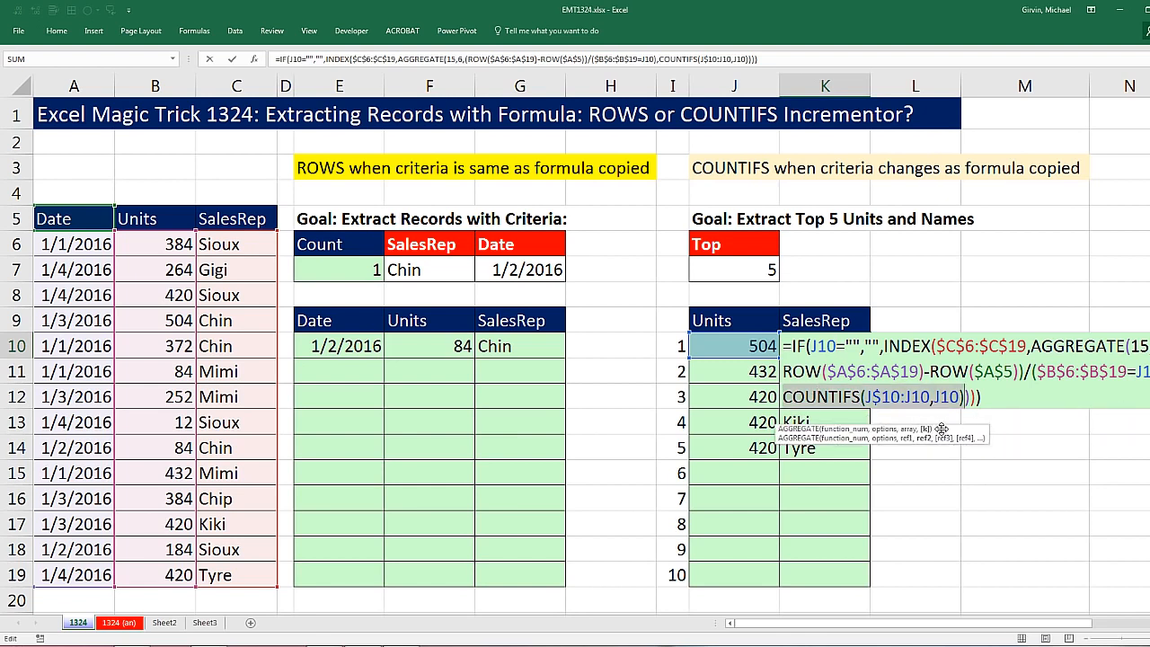